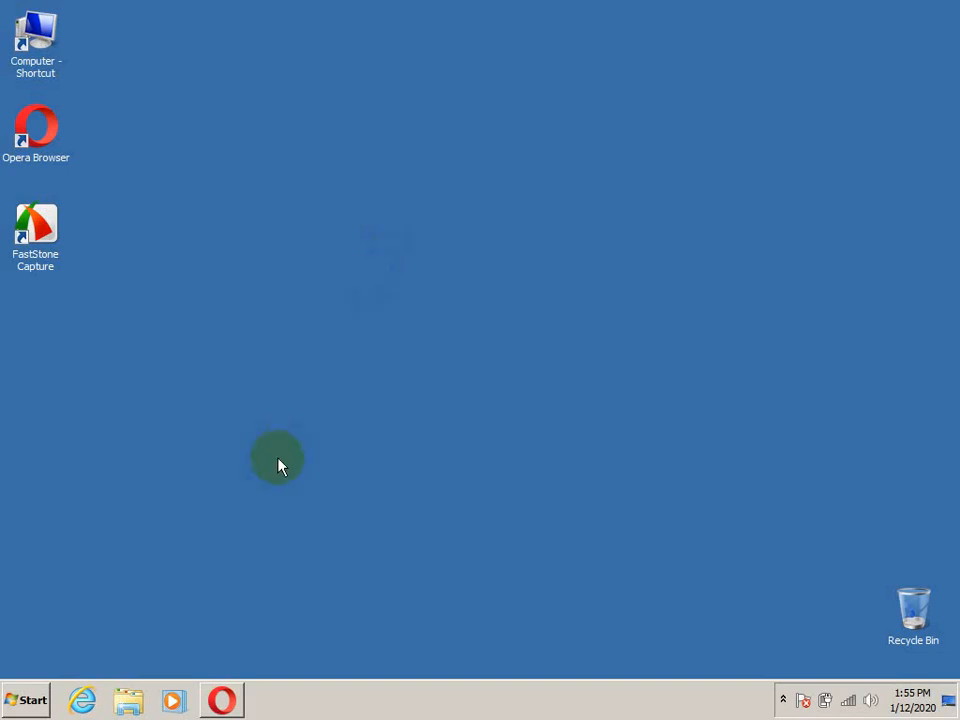
Switch to the Opera browser and search the web for "jdk 8 202 64bit"
{"action": "left_click", "coordinate": [222, 700]}
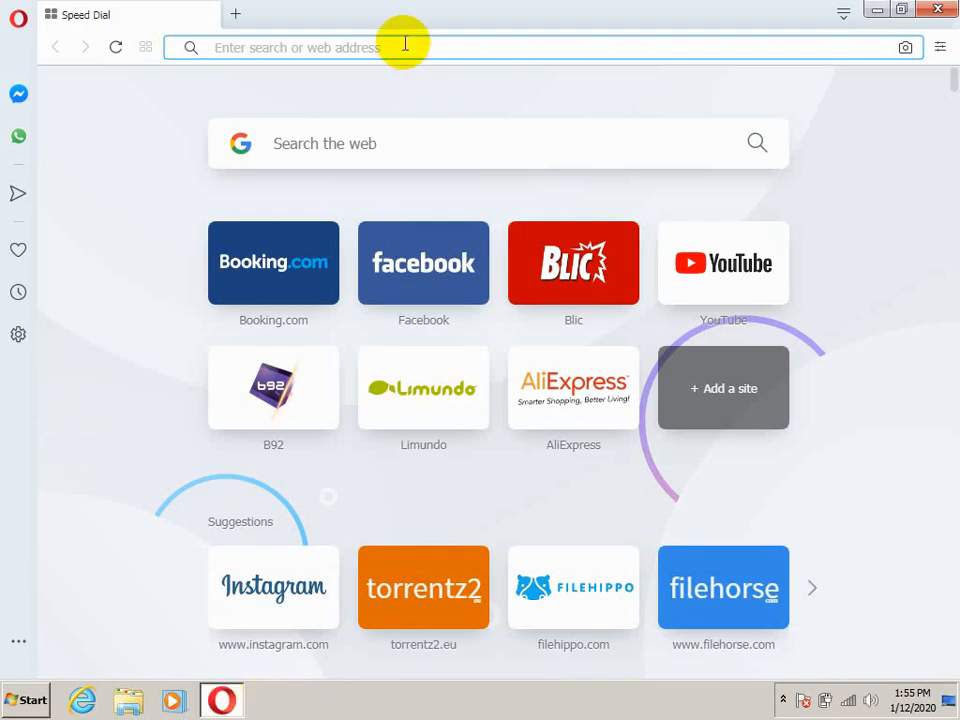
{"action": "type", "text": "j"}
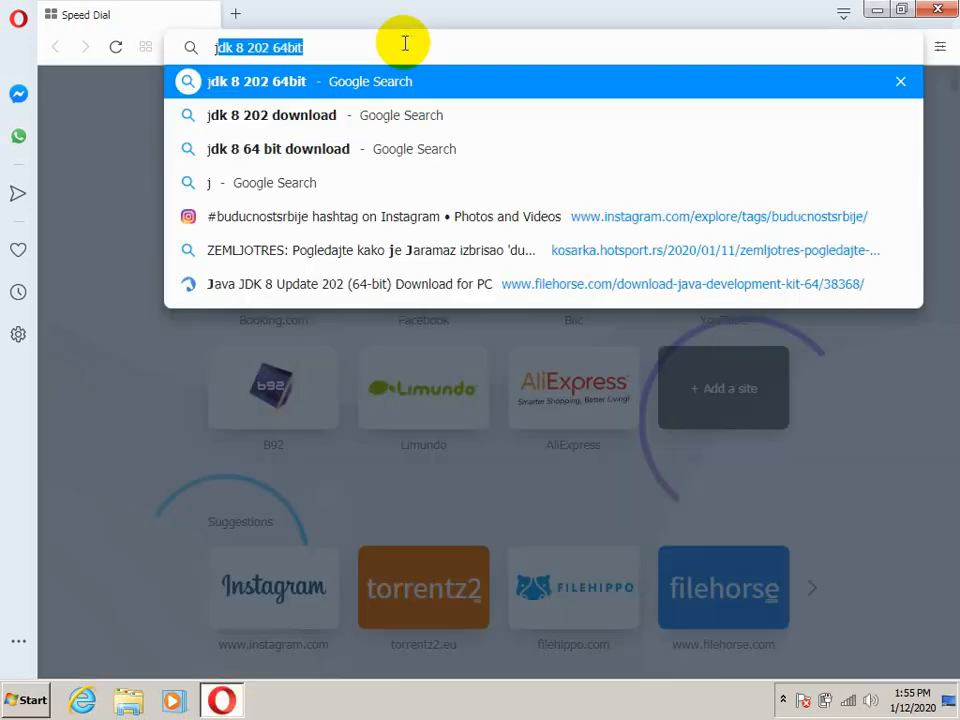
{"action": "type", "text": "dk"}
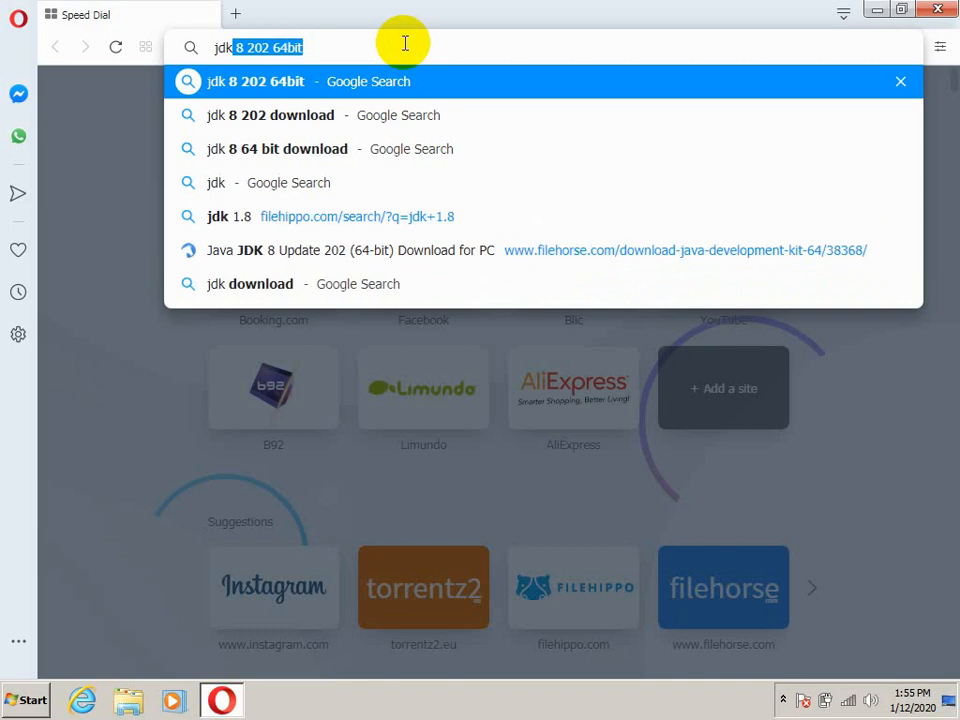
{"action": "type", "text": " 8"}
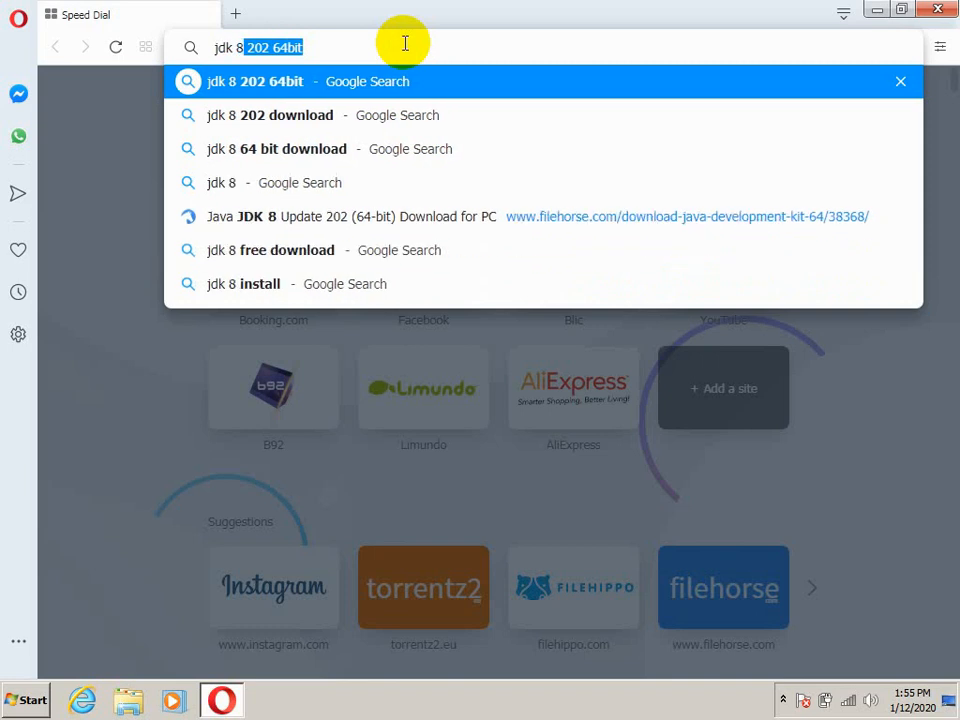
{"action": "key", "text": "Return"}
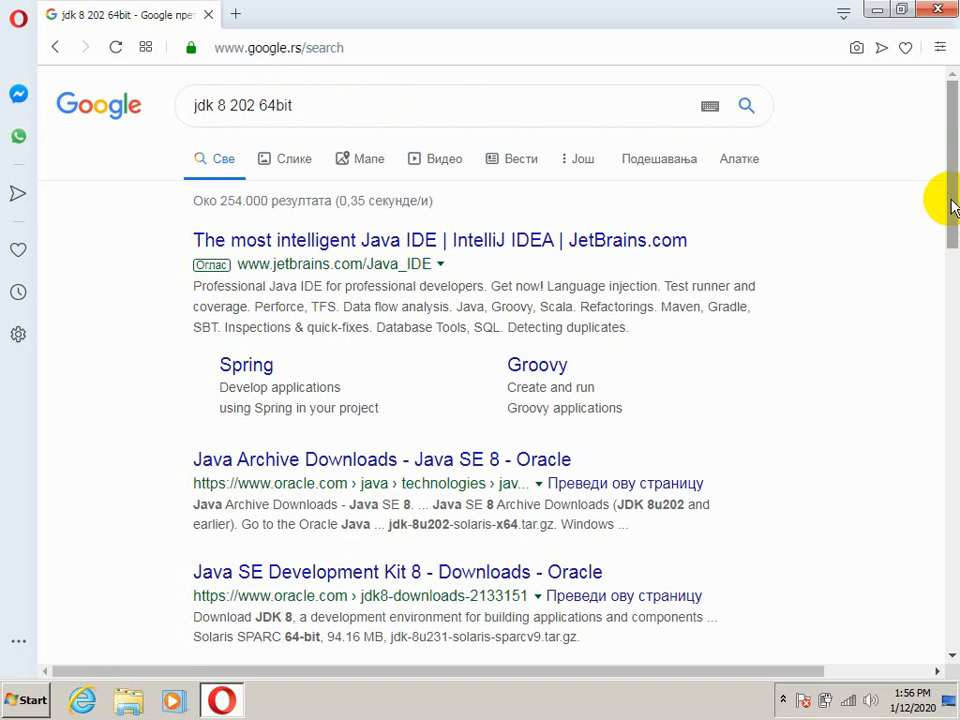
Open the FileHorse result for Java JDK 8 Update 202 (64-bit) and save jdk-8u202-windows-x64 to the Downloads folder
{"action": "left_click_drag", "start_coordinate": [941, 201], "coordinate": [954, 360]}
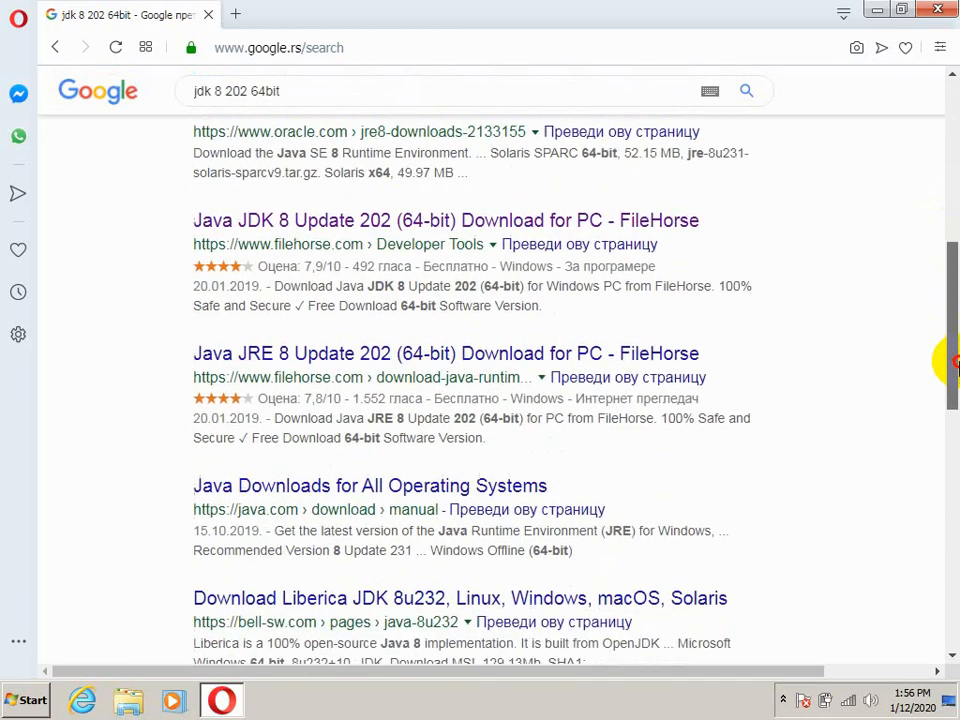
{"action": "left_click", "coordinate": [538, 226]}
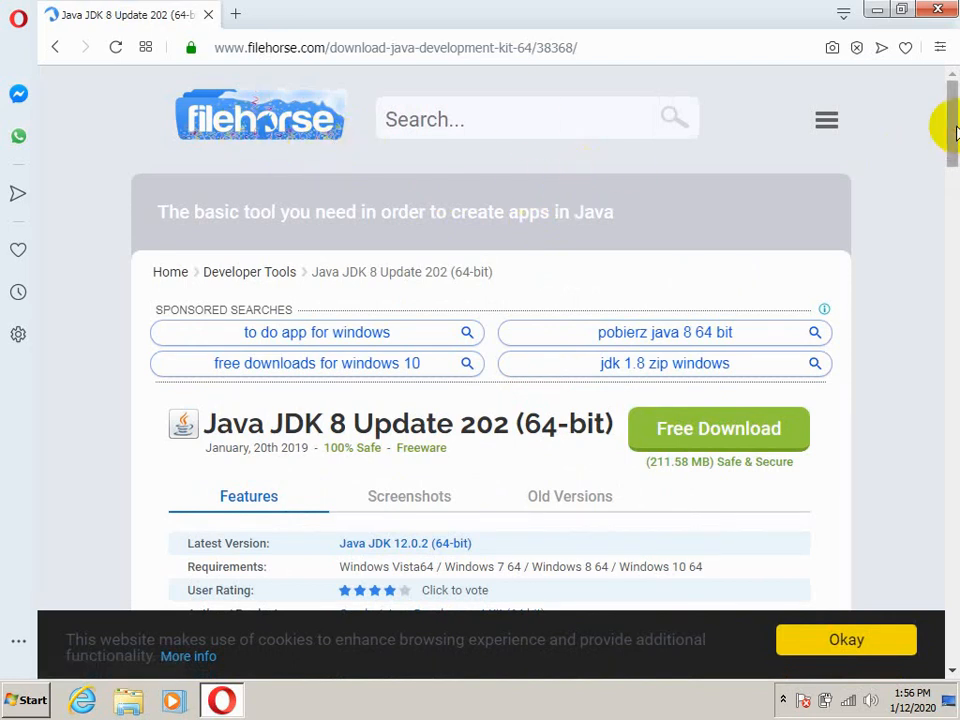
{"action": "scroll", "coordinate": [953, 130], "scroll_direction": "down", "scroll_amount": 1}
{"action": "mouse_move", "coordinate": [953, 130]}
{"action": "left_mouse_down"}
{"action": "mouse_move", "coordinate": [953, 234]}
{"action": "mouse_move", "coordinate": [953, 124]}
{"action": "mouse_move", "coordinate": [945, 141]}
{"action": "left_mouse_up"}
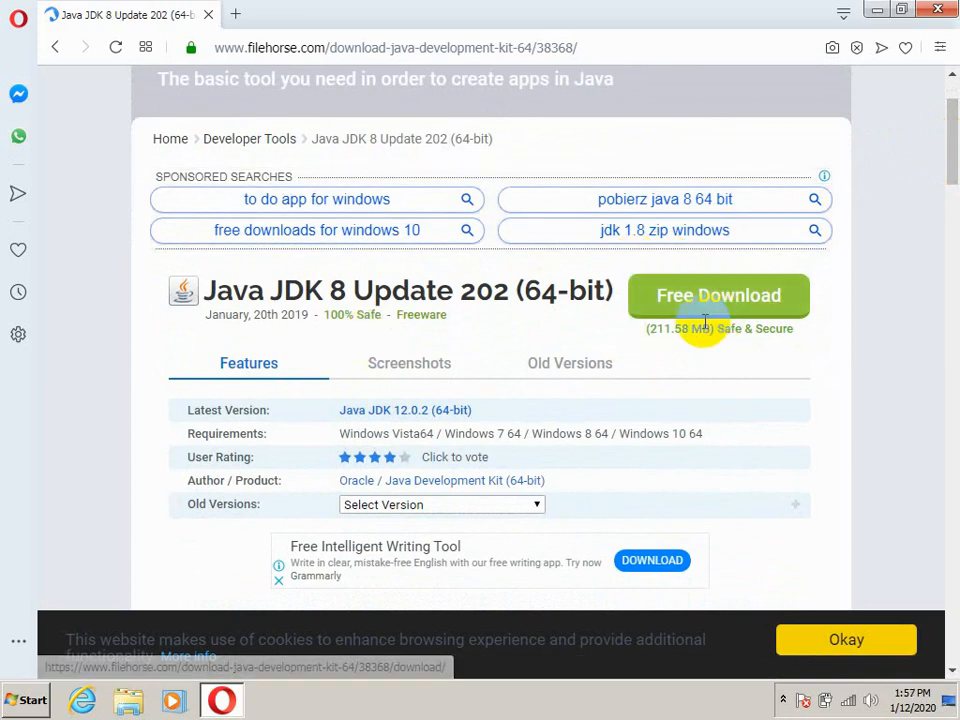
{"action": "left_click", "coordinate": [739, 307]}
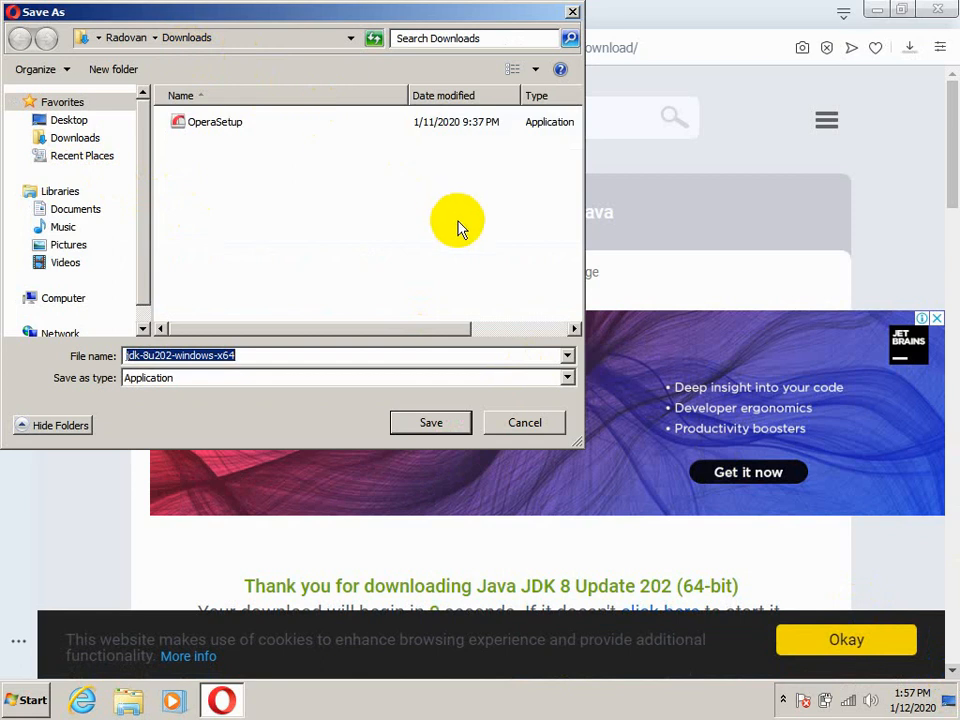
{"action": "left_click", "coordinate": [428, 423]}
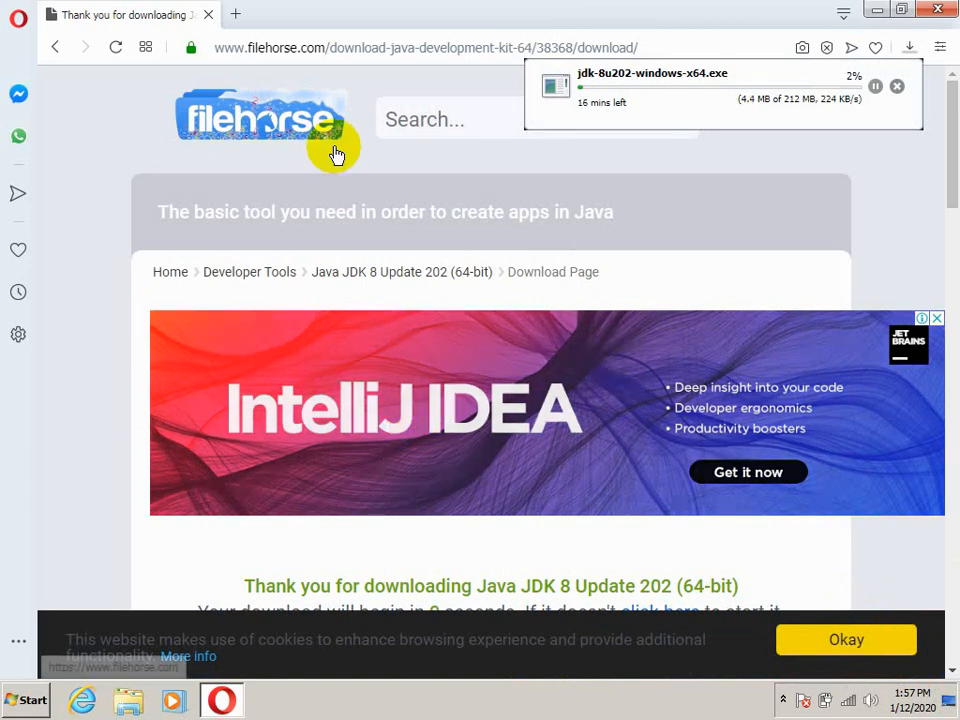
Search the web for "eclipse download" in a new browser tab
{"action": "left_click", "coordinate": [235, 17]}
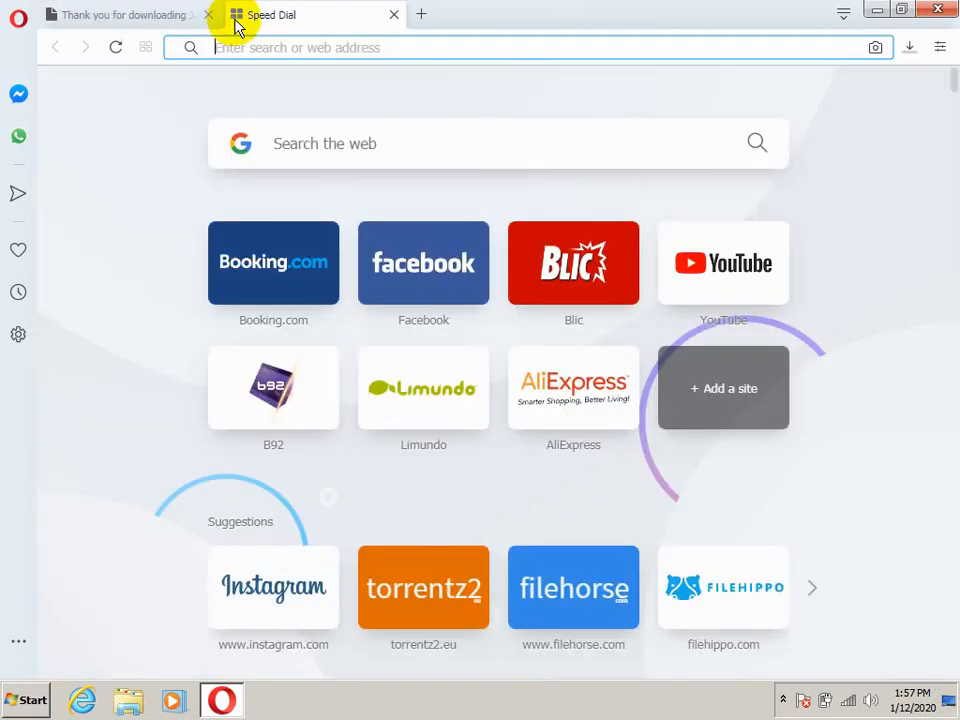
{"action": "type", "text": "e"}
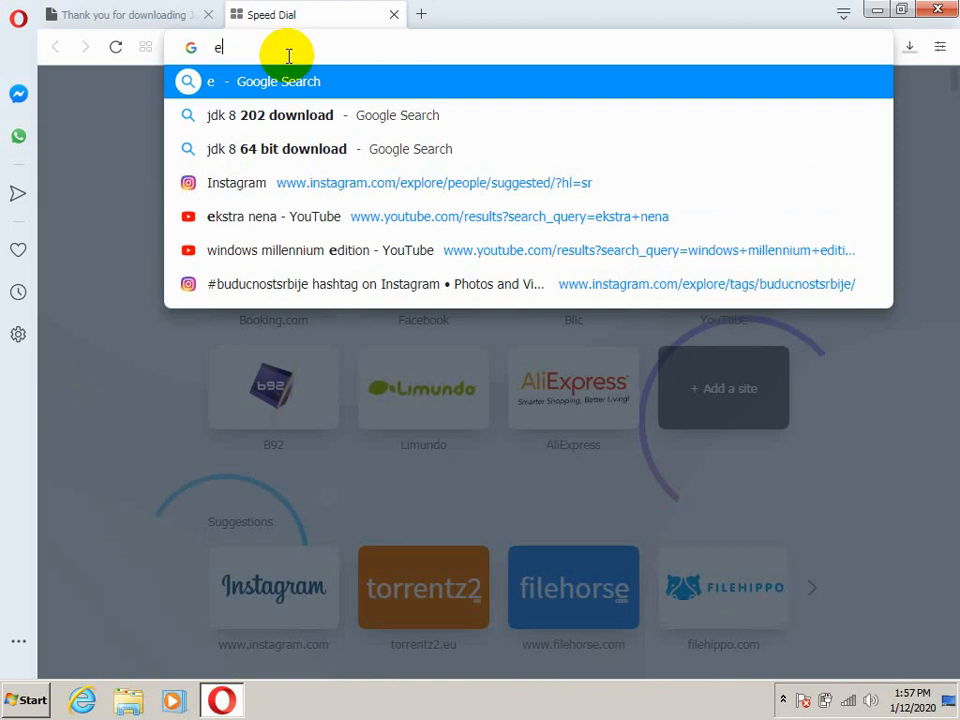
{"action": "type", "text": "clips"}
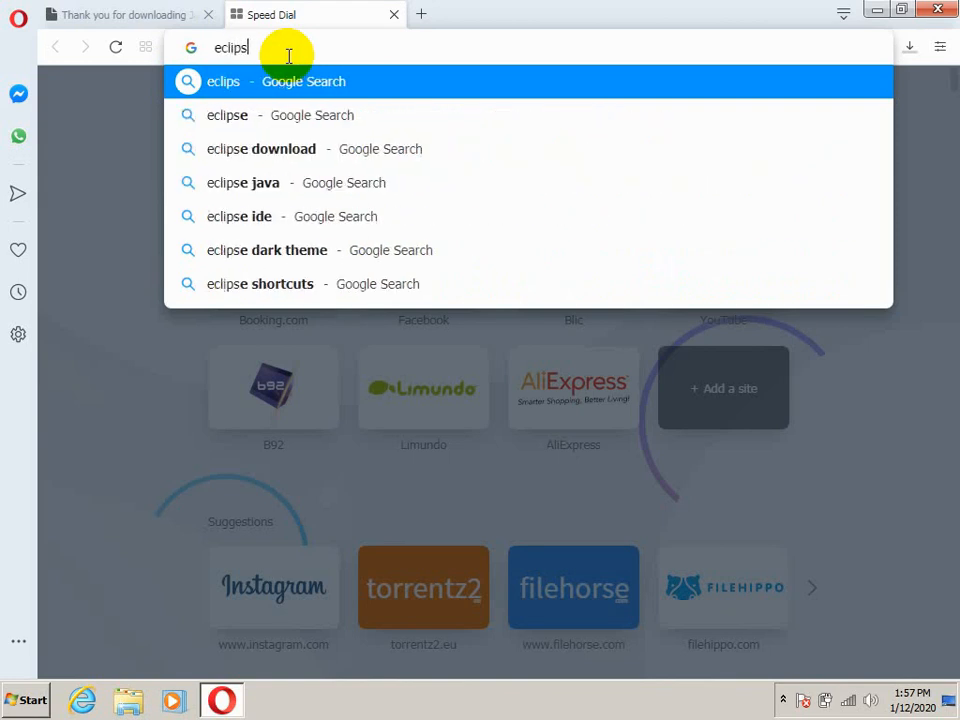
{"action": "type", "text": "e"}
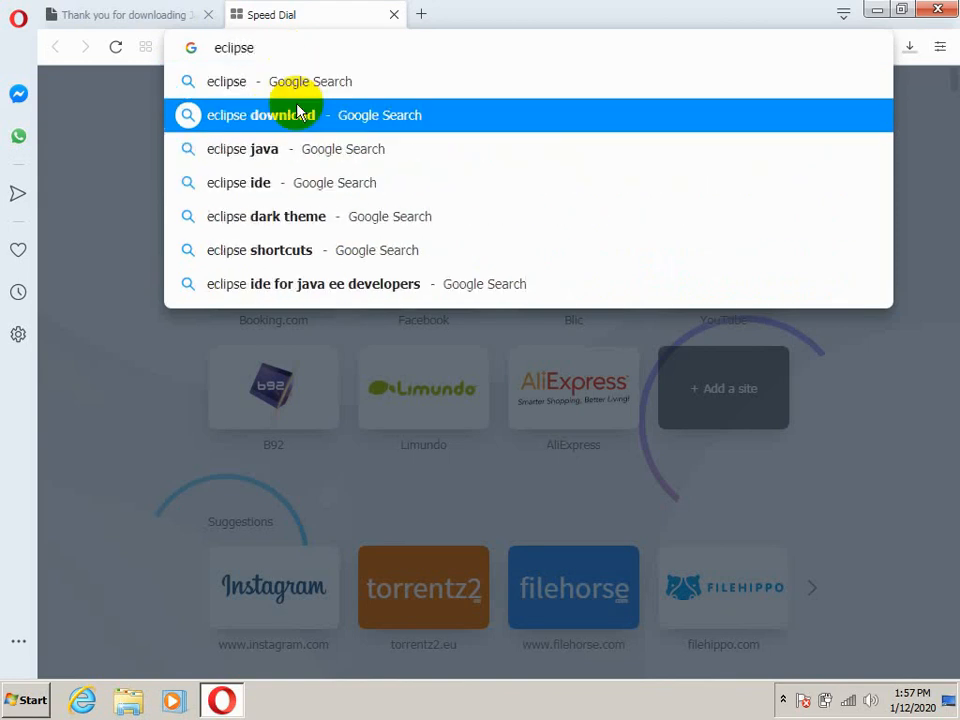
{"action": "left_click", "coordinate": [297, 113]}
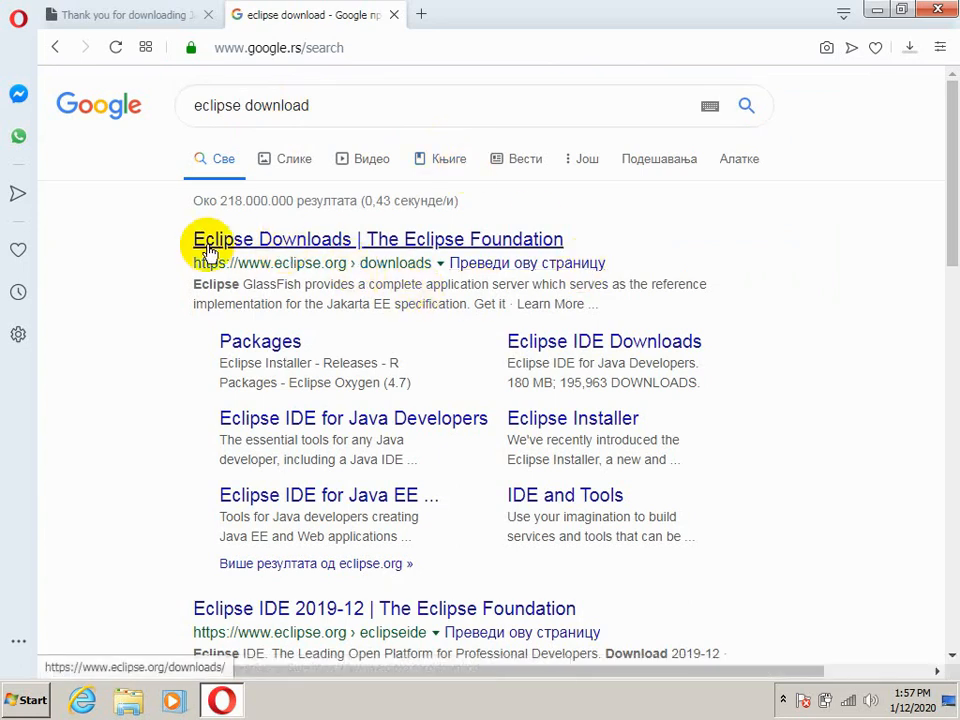
Open the Eclipse Foundation downloads page from the results and choose the 64-bit download of Eclipse IDE 2019-12
{"action": "left_click", "coordinate": [401, 244]}
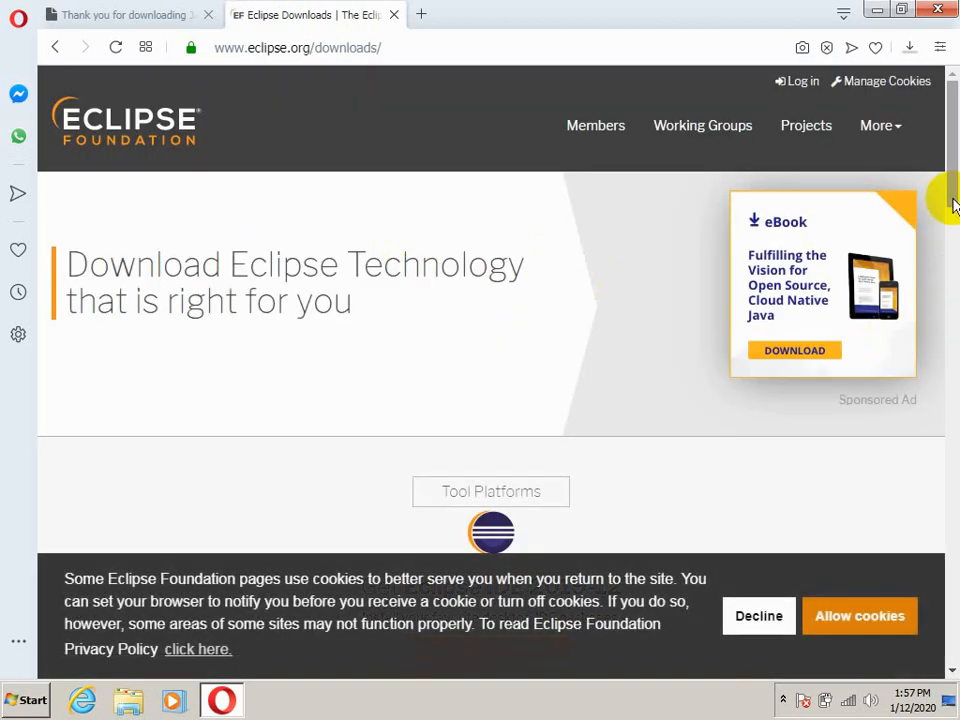
{"action": "left_click_drag", "start_coordinate": [953, 165], "coordinate": [953, 240]}
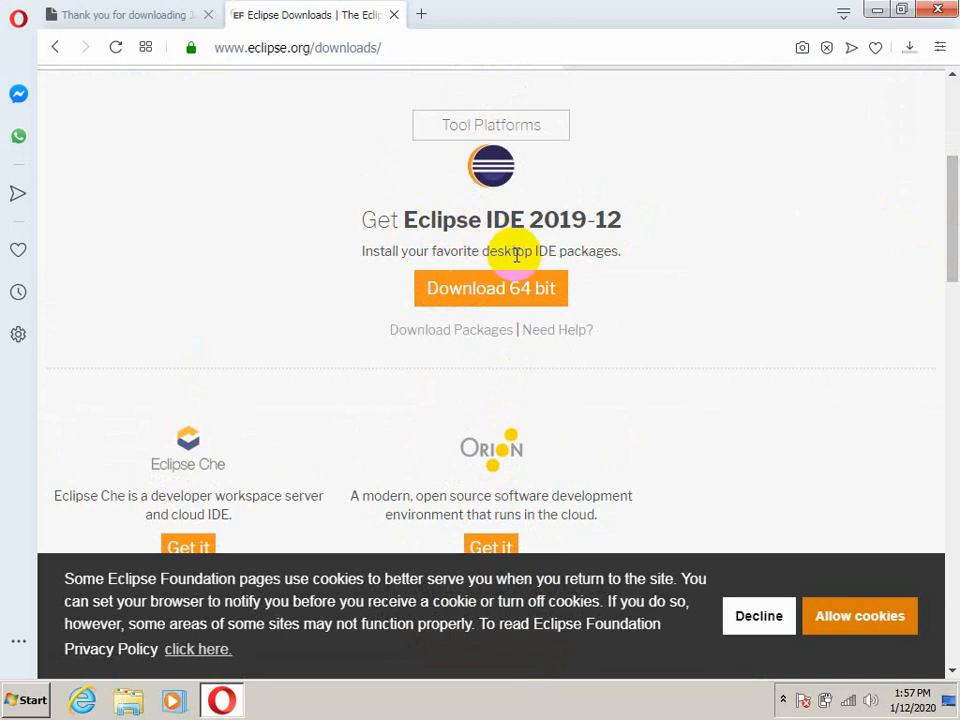
{"action": "left_click", "coordinate": [518, 296]}
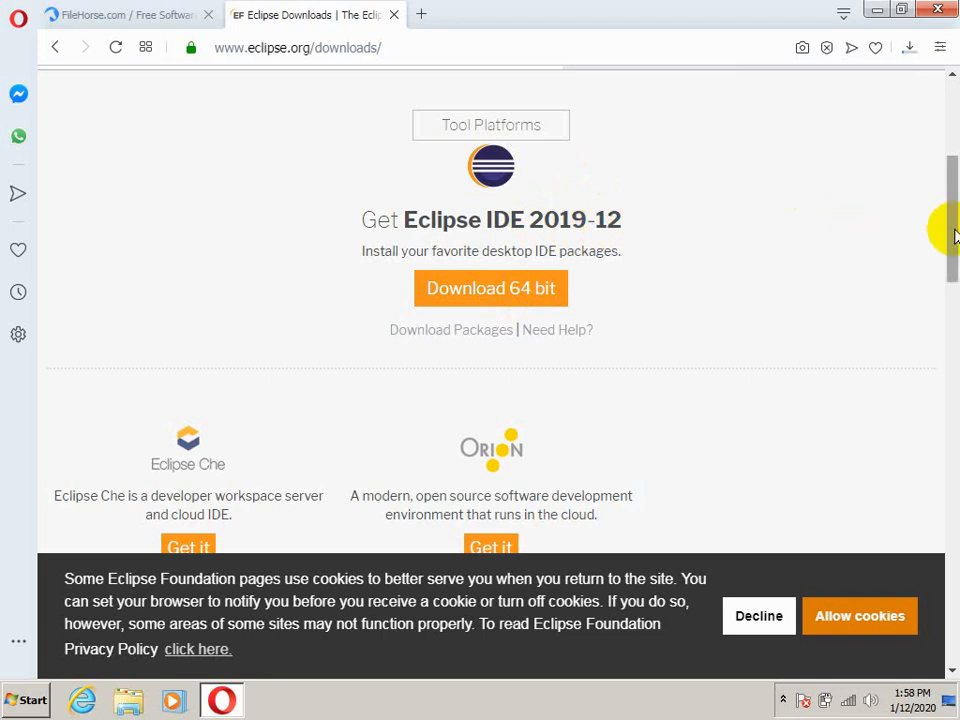
{"action": "left_click_drag", "start_coordinate": [945, 230], "coordinate": [955, 568]}
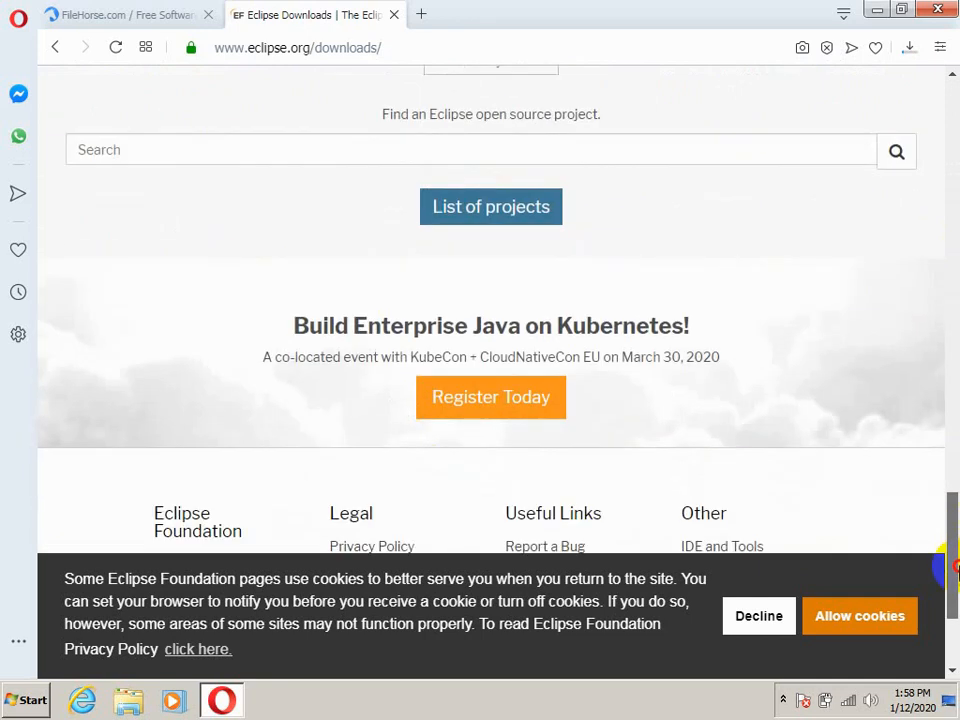
{"action": "left_click_drag", "start_coordinate": [953, 566], "coordinate": [939, 212]}
{"action": "left_click", "coordinate": [455, 412]}
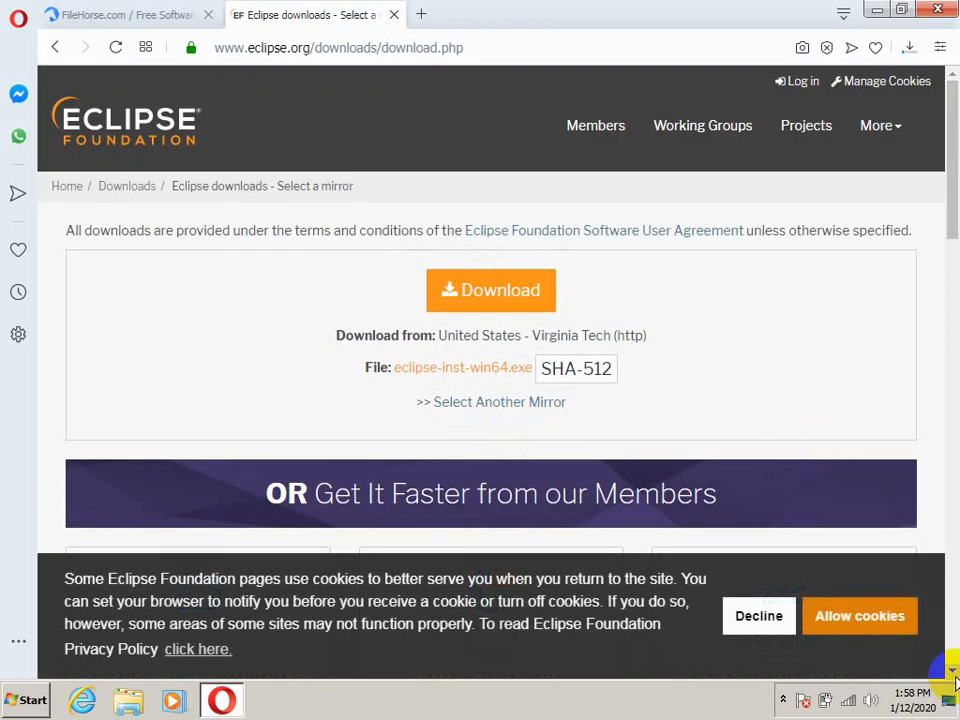
Download the Eclipse installer from the offered mirror and save eclipse-inst-win64 to the Downloads folder
{"action": "scroll", "coordinate": [952, 676], "scroll_direction": "down", "scroll_amount": 3}
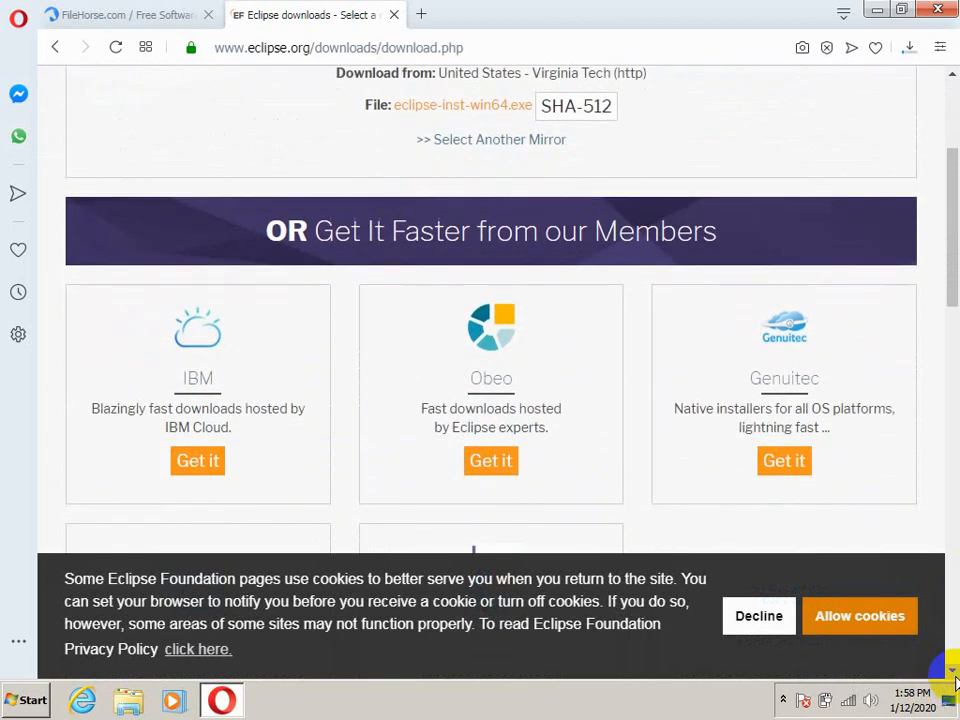
{"action": "scroll", "coordinate": [945, 96], "scroll_direction": "up", "scroll_amount": 3}
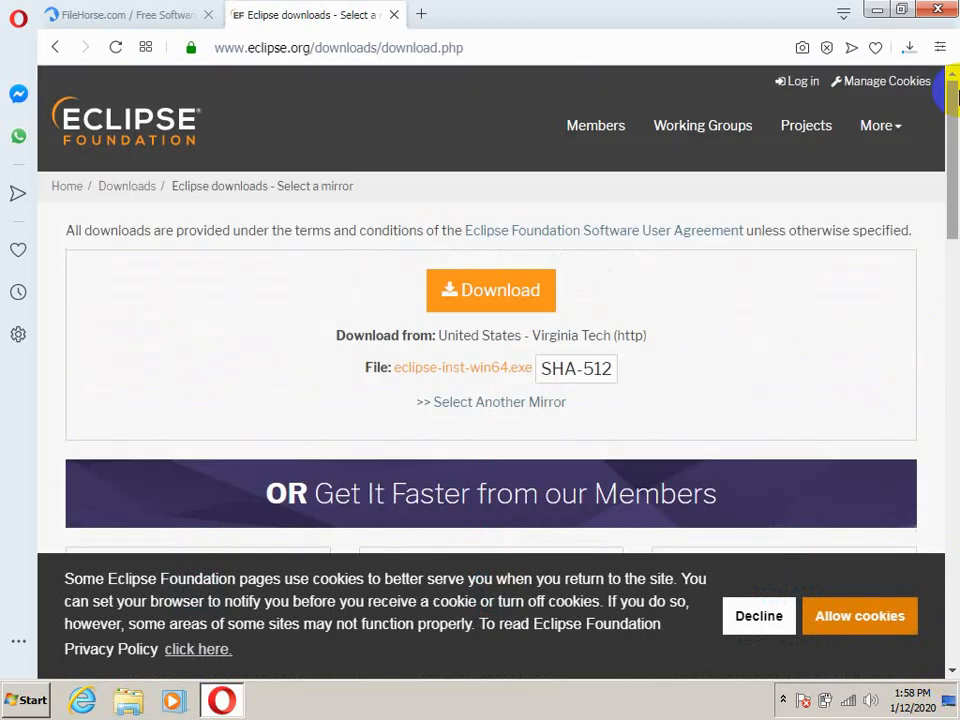
{"action": "left_click", "coordinate": [472, 294]}
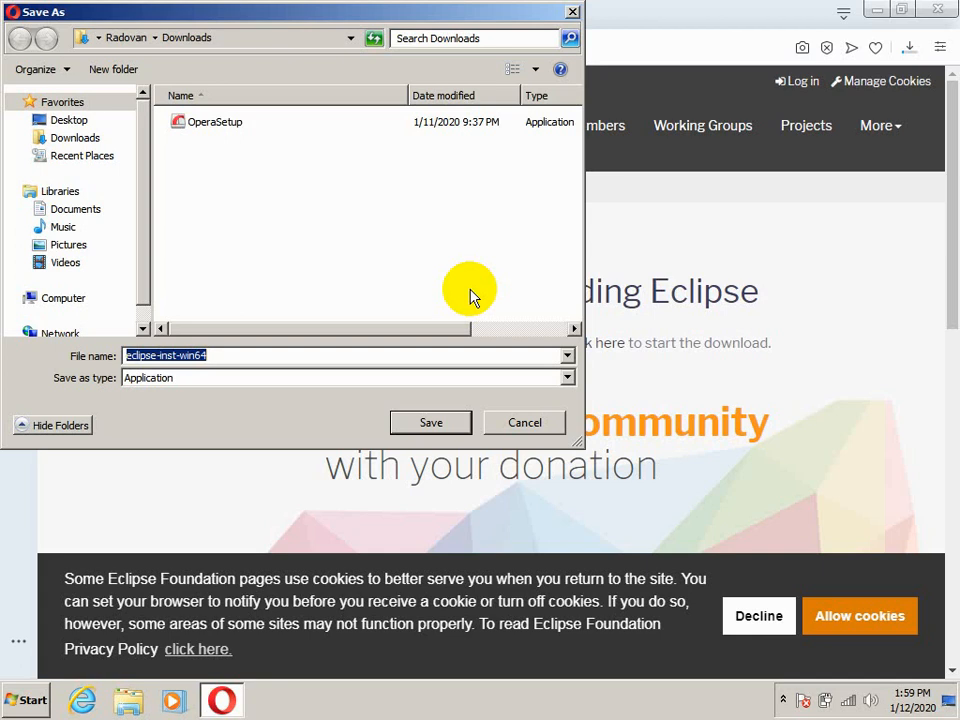
{"action": "left_click", "coordinate": [428, 422]}
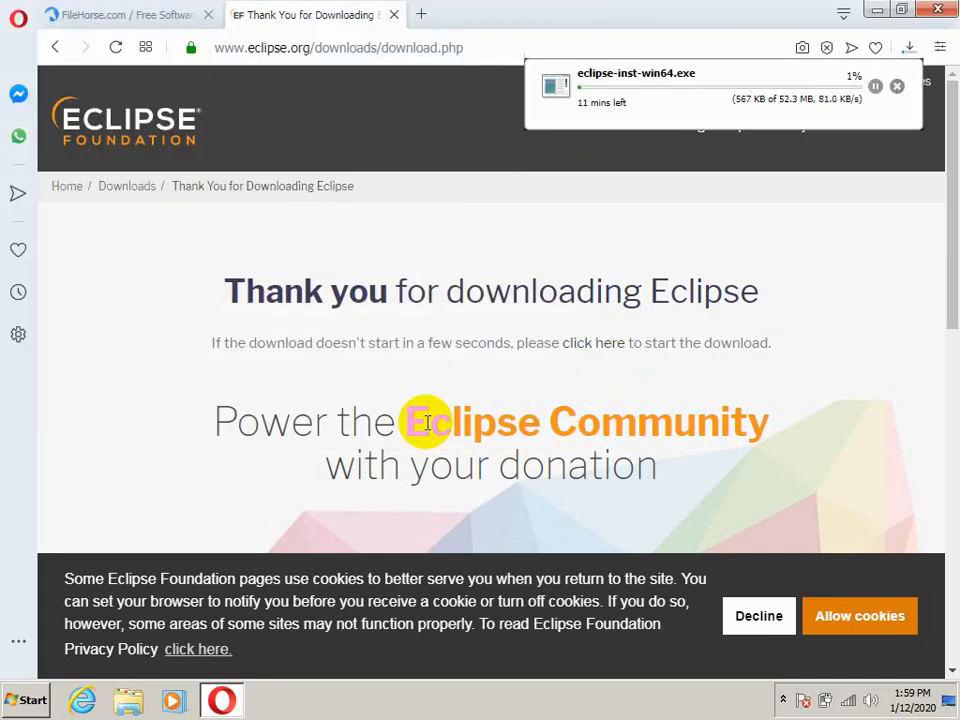
Check the browser's download list for the progress of the Eclipse and JDK installers
{"action": "left_click", "coordinate": [910, 48]}
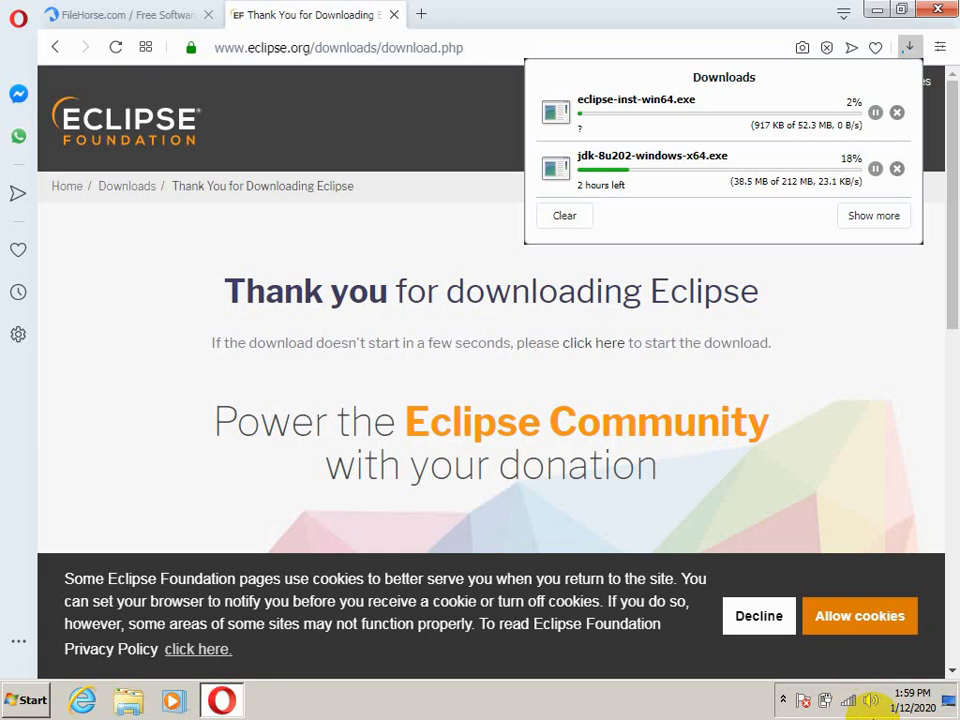
{"action": "left_click", "coordinate": [783, 699]}
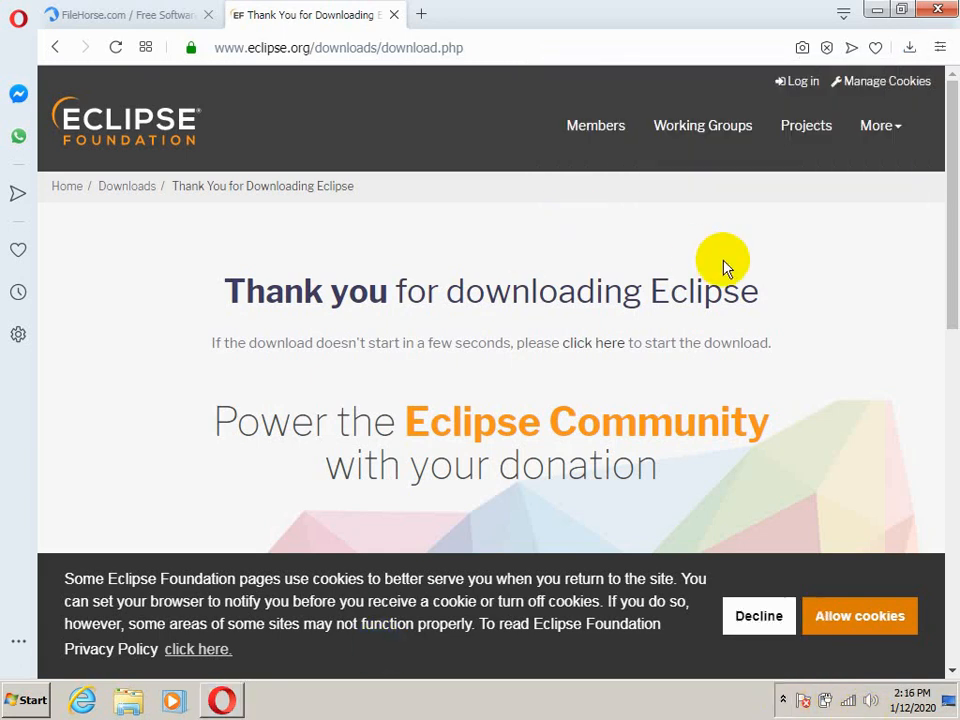
{"action": "left_click", "coordinate": [910, 50]}
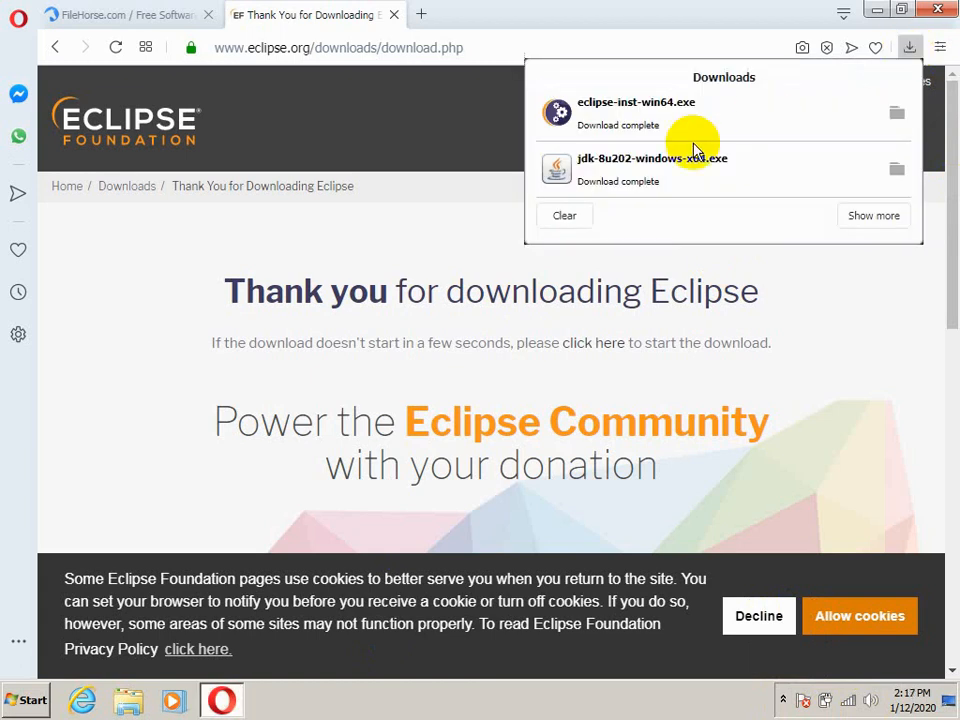
Search the web for "eclipse 32 bit download" in a new browser tab
{"action": "left_click", "coordinate": [421, 20]}
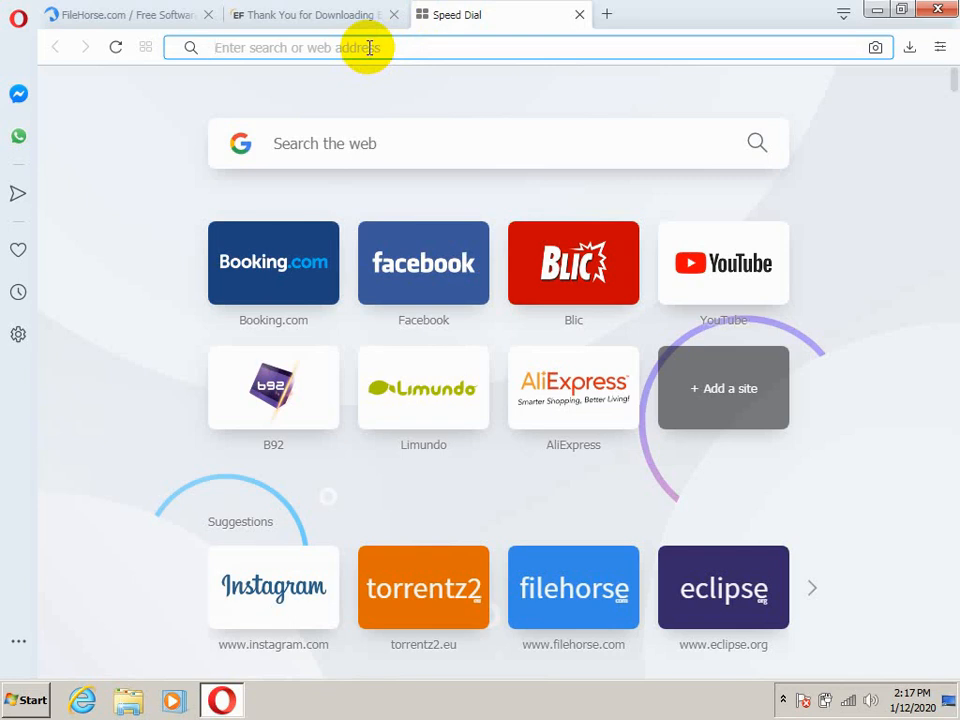
{"action": "type", "text": "eclip"}
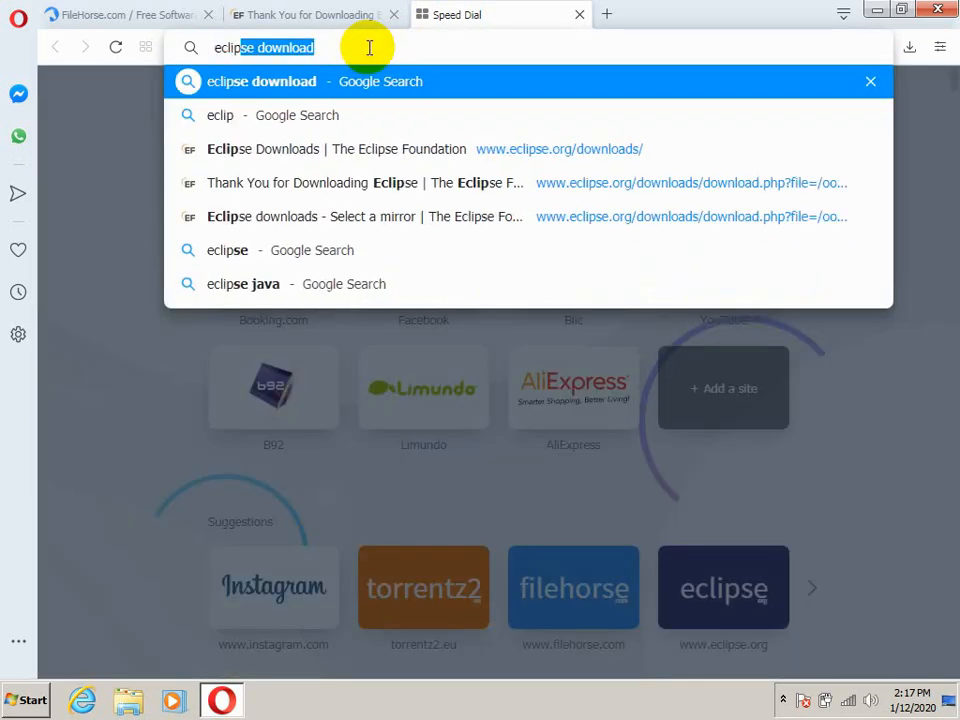
{"action": "type", "text": "se 32"}
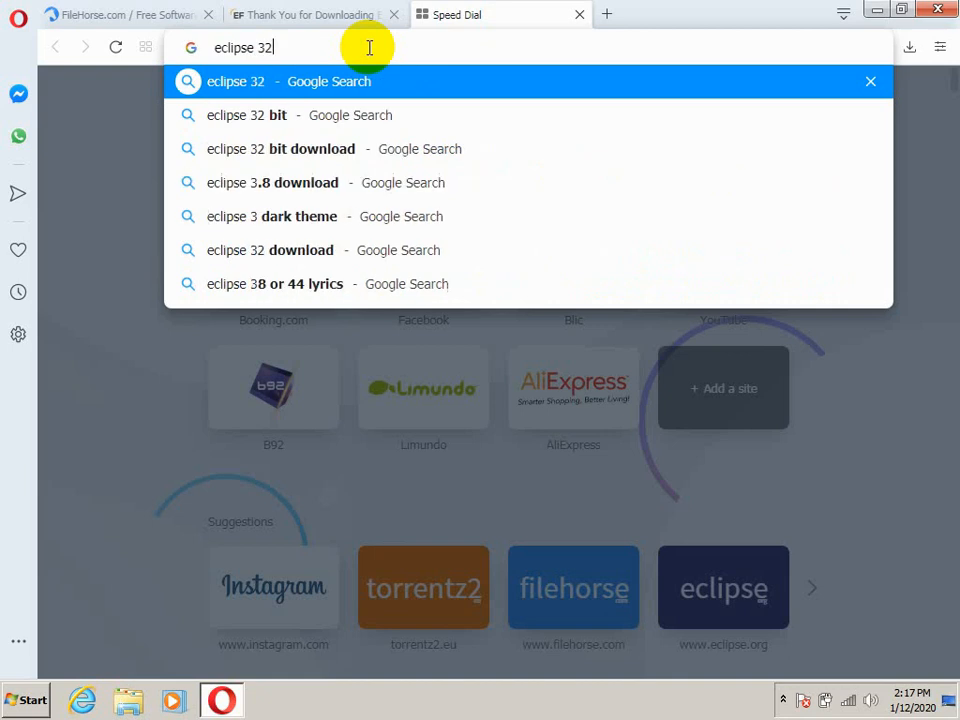
{"action": "left_click", "coordinate": [366, 156]}
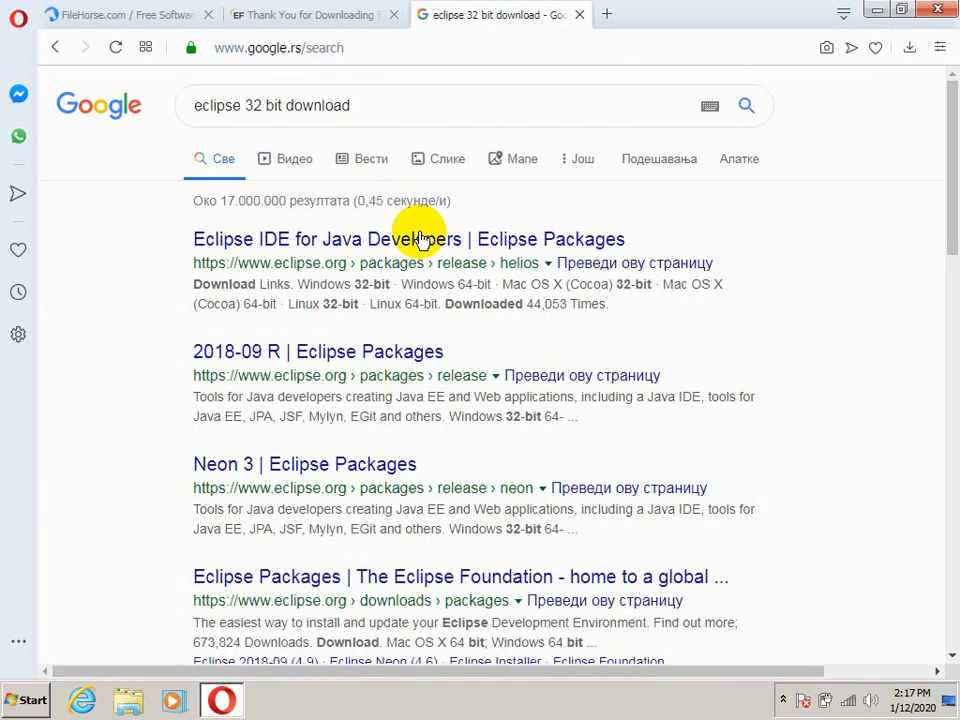
Open the 2018-09 R Eclipse Packages result and locate the Windows 32-bit download of the Eclipse Installer
{"action": "left_click", "coordinate": [388, 357]}
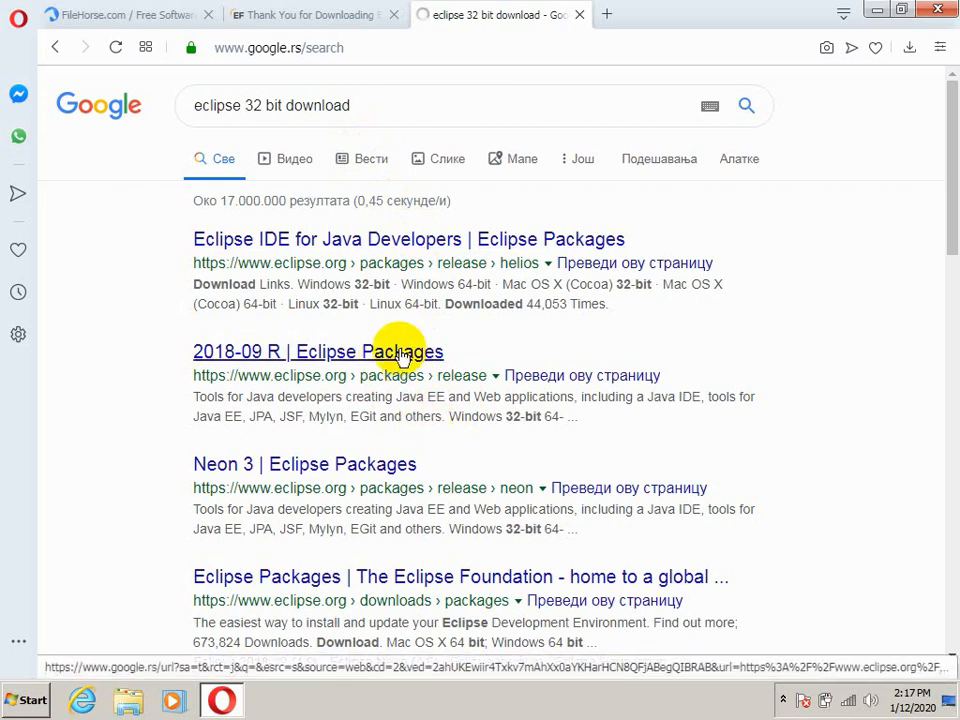
{"action": "left_click", "coordinate": [403, 354]}
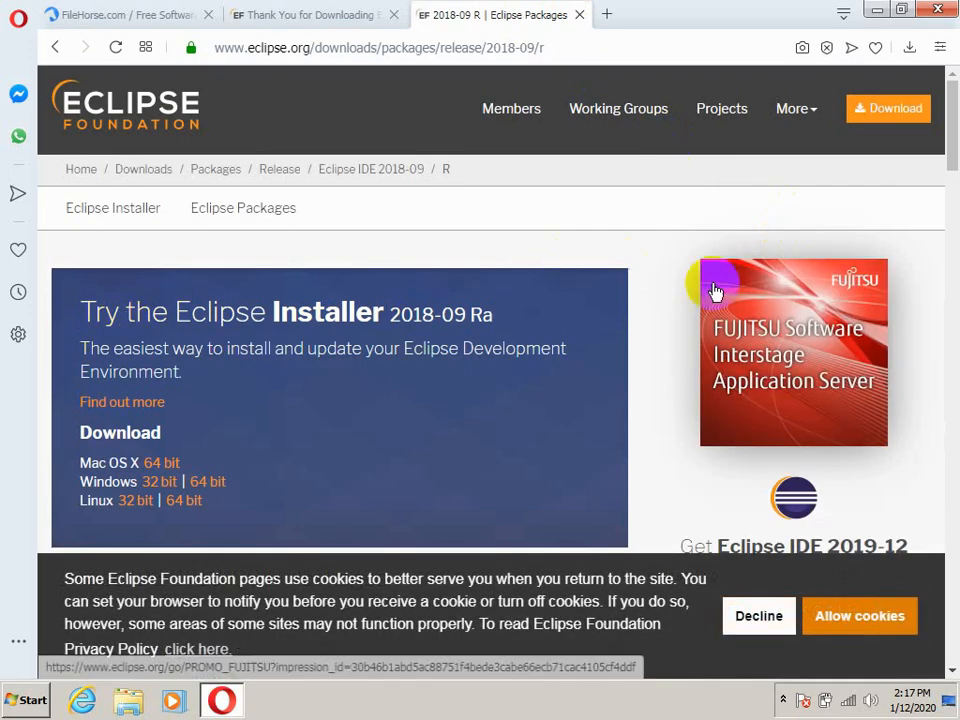
{"action": "scroll", "coordinate": [952, 190], "scroll_direction": "down", "scroll_amount": 3}
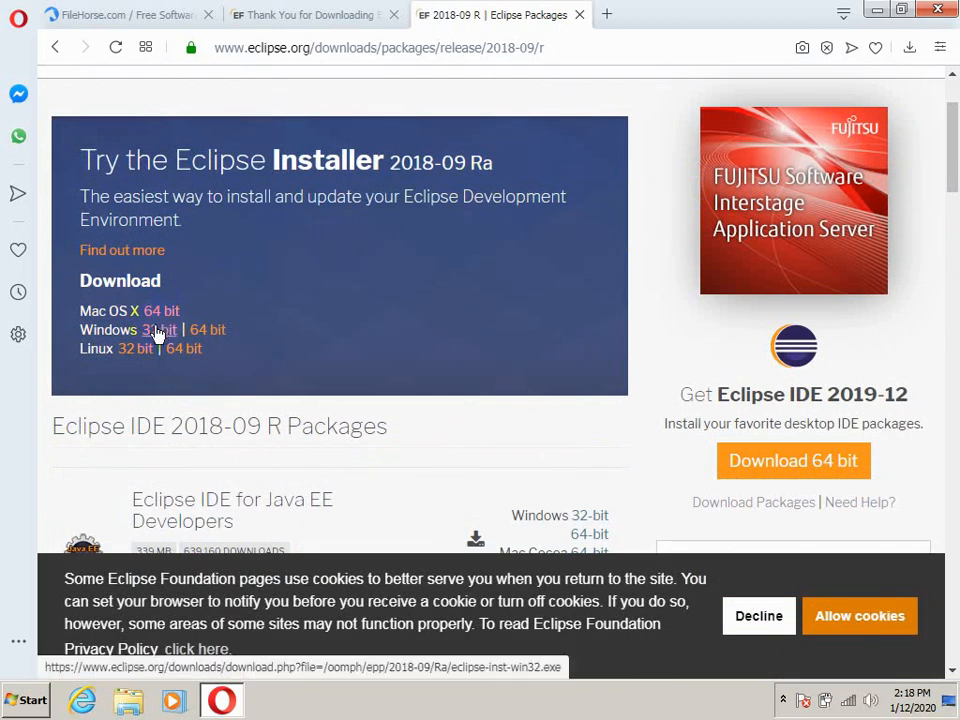
{"action": "left_click", "coordinate": [956, 92]}
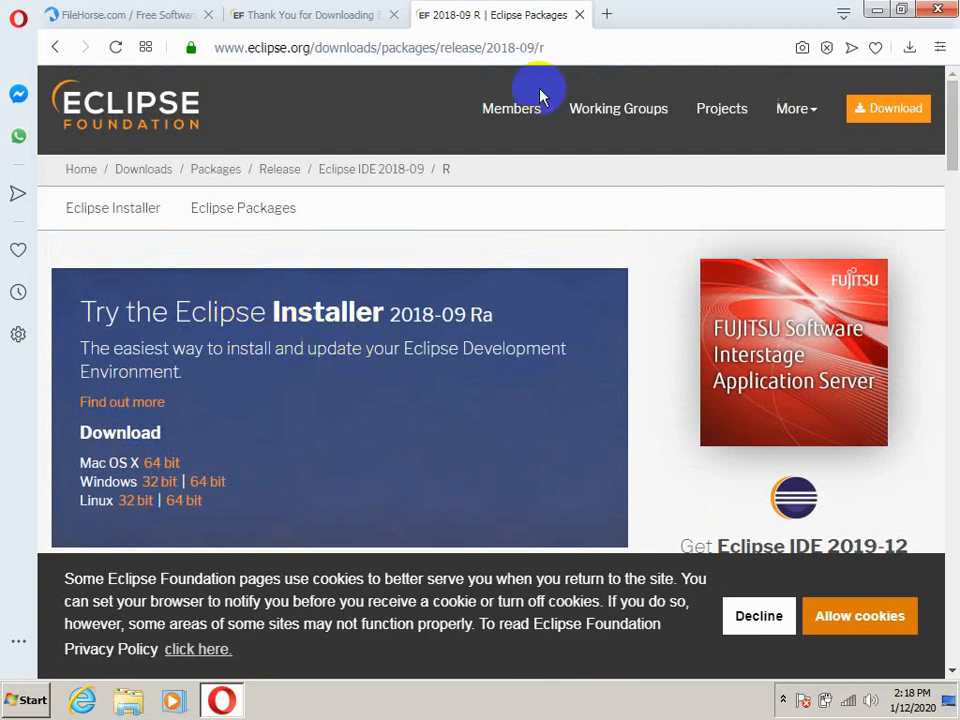
Search the web for "jdk 8 32 bit download" in a new browser tab
{"action": "left_click", "coordinate": [606, 16]}
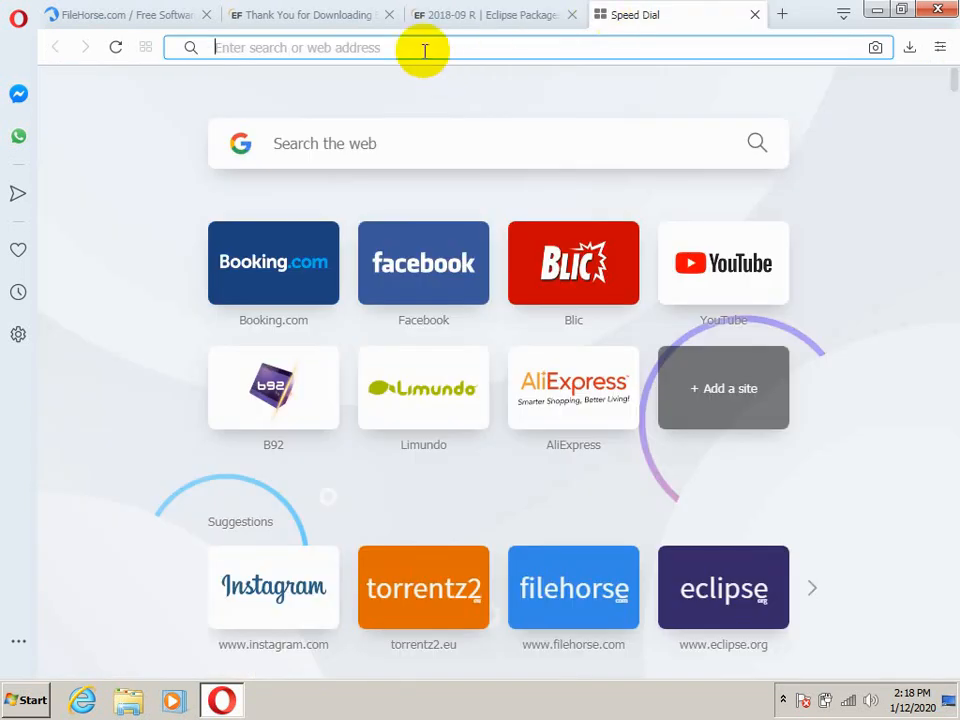
{"action": "type", "text": "jdk "}
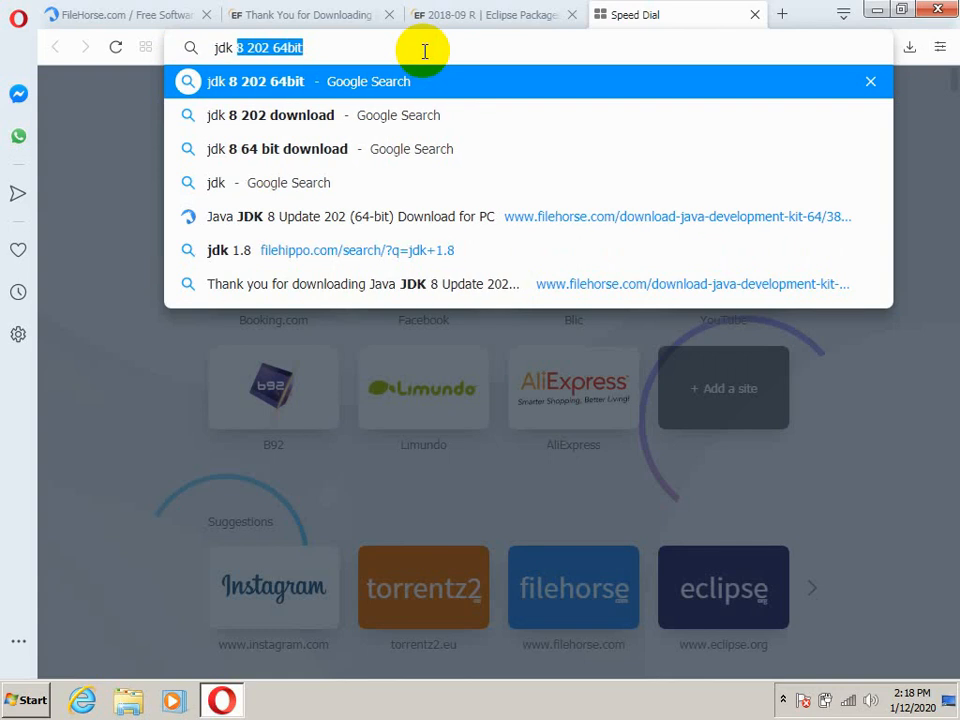
{"action": "type", "text": "8"}
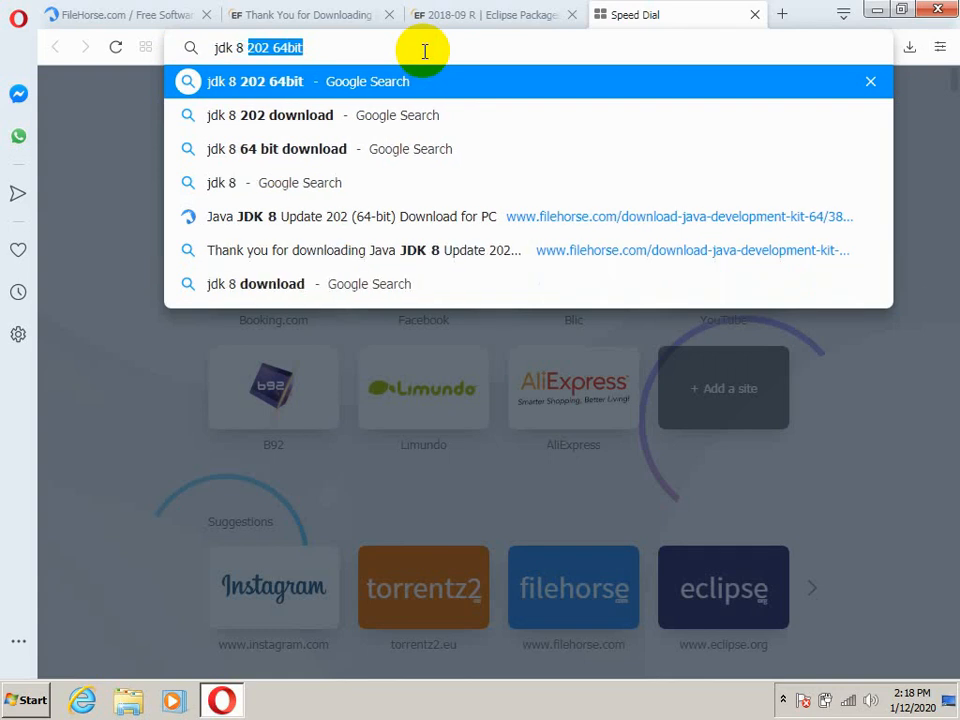
{"action": "type", "text": " 32"}
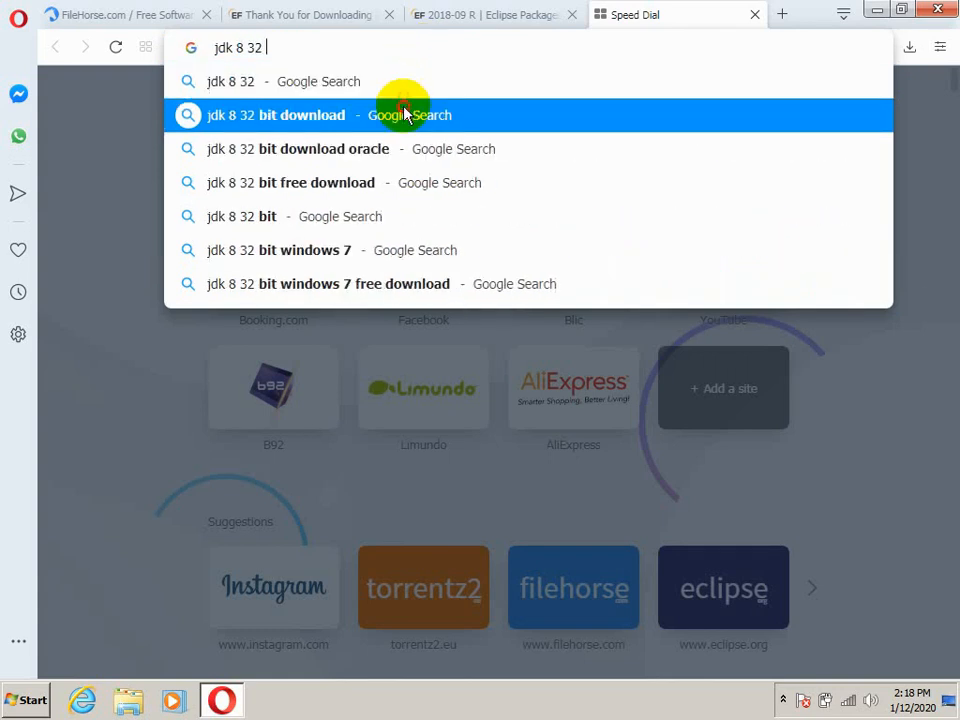
{"action": "left_click", "coordinate": [405, 115]}
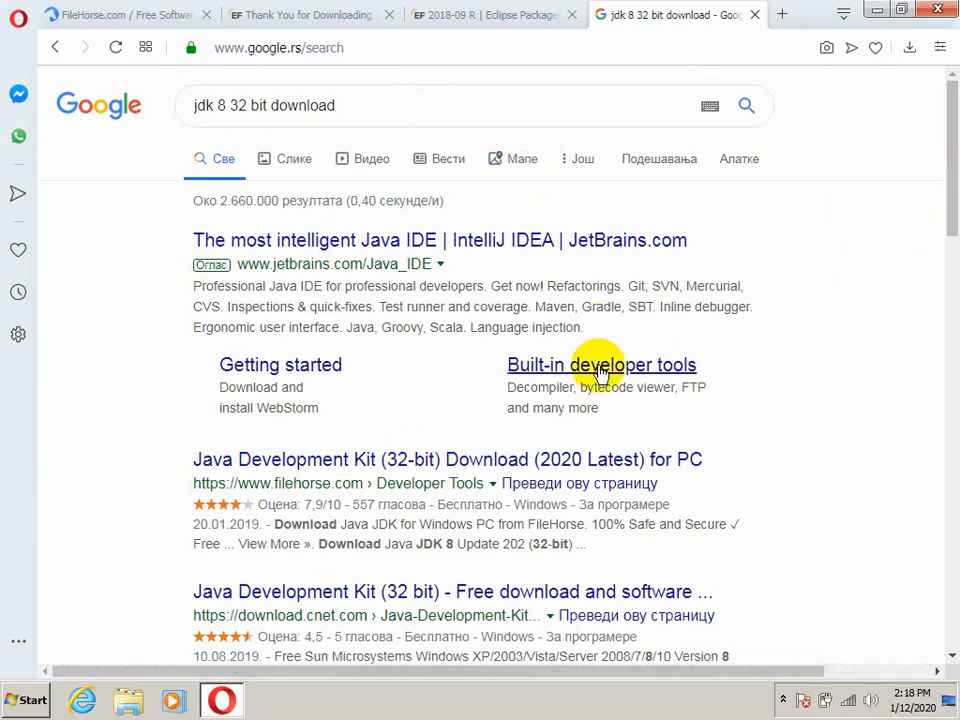
Open FileHorse's Java Development Kit (32-bit) page, reloading it as needed, and locate its free download
{"action": "left_click", "coordinate": [447, 463]}
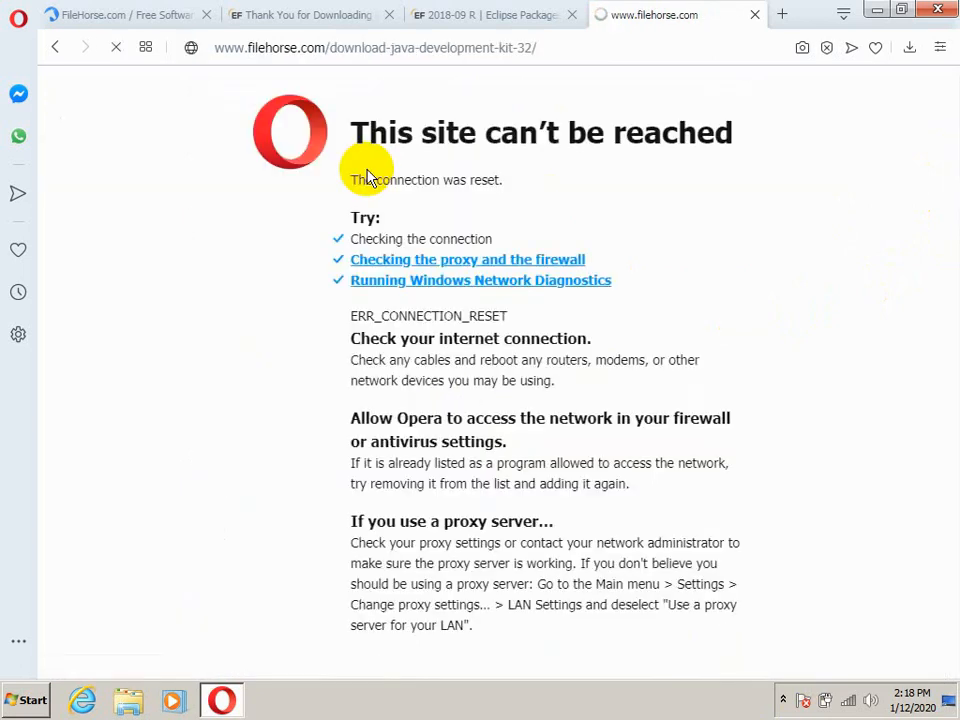
{"action": "left_click", "coordinate": [562, 51]}
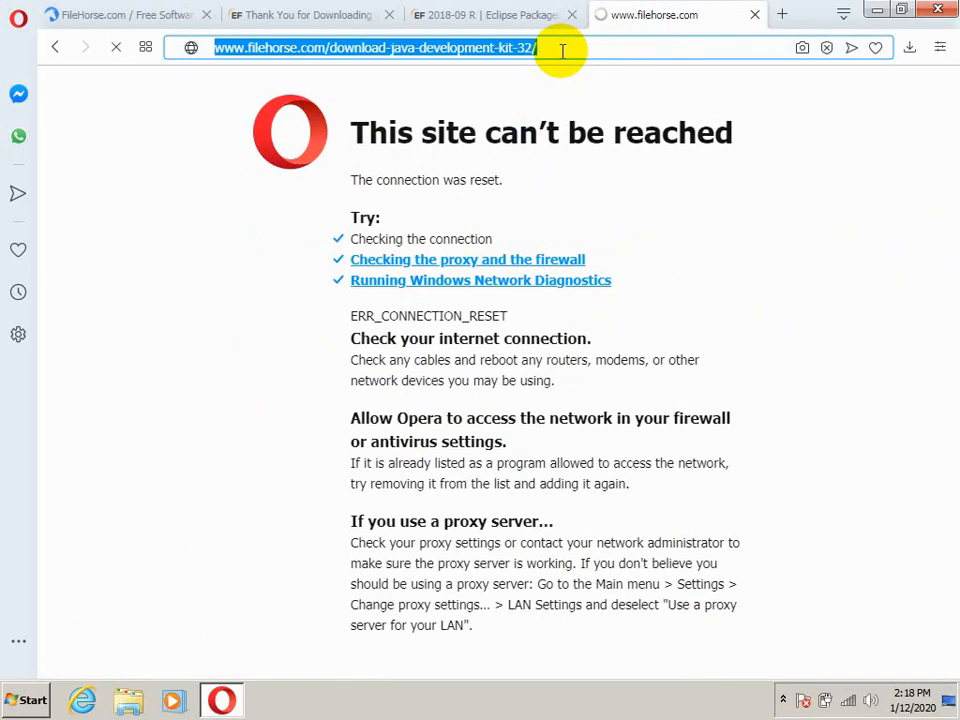
{"action": "key", "text": "Return"}
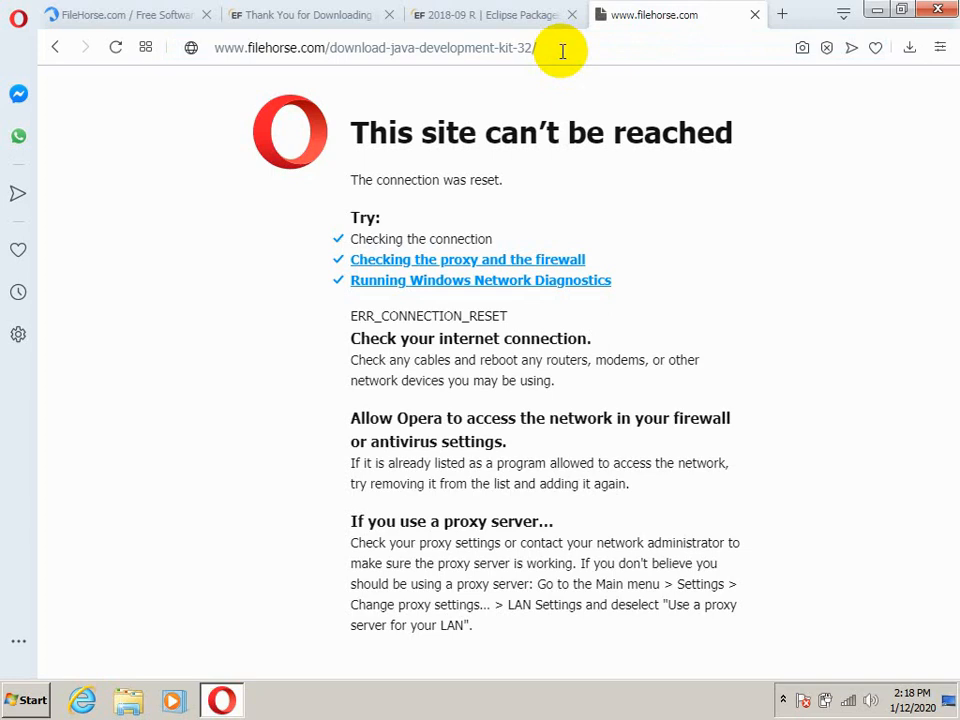
{"action": "left_click", "coordinate": [549, 51]}
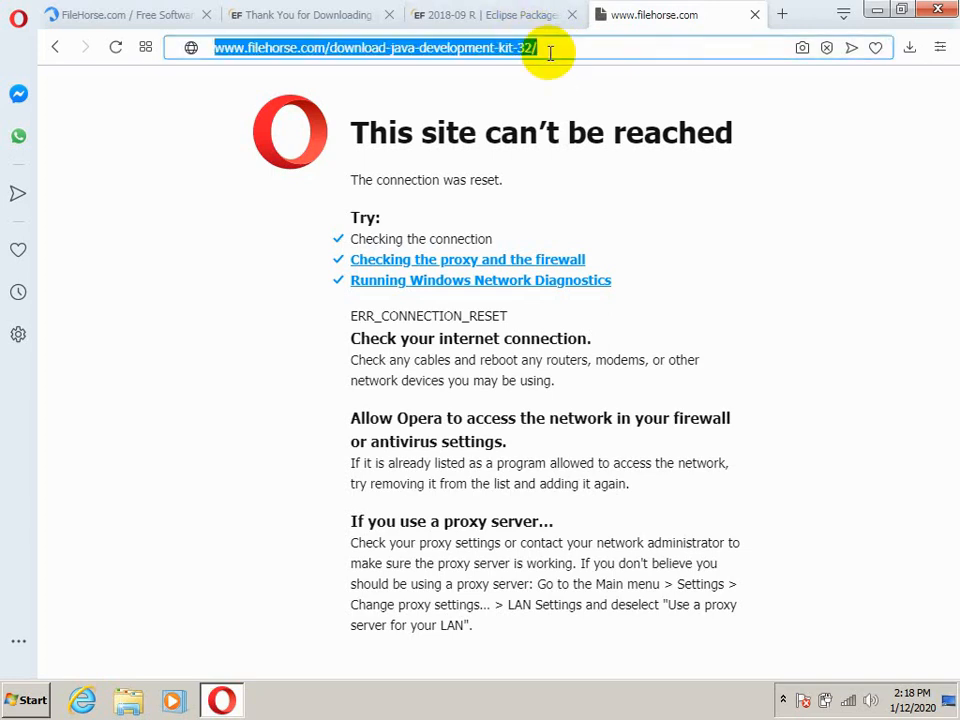
{"action": "key", "text": "Return"}
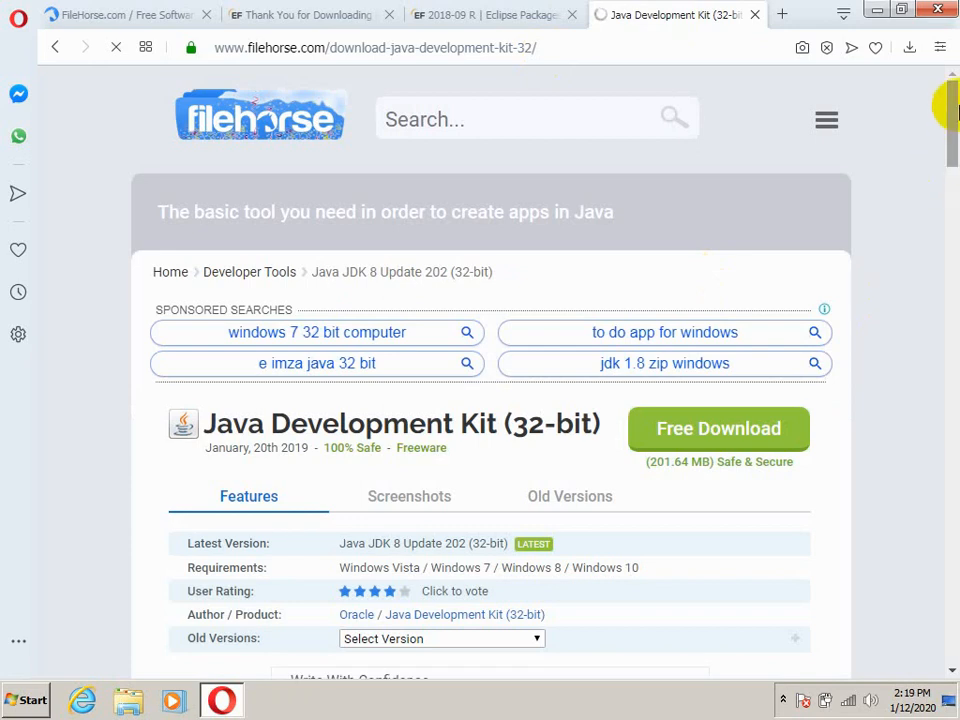
{"action": "left_click_drag", "start_coordinate": [955, 112], "coordinate": [952, 137]}
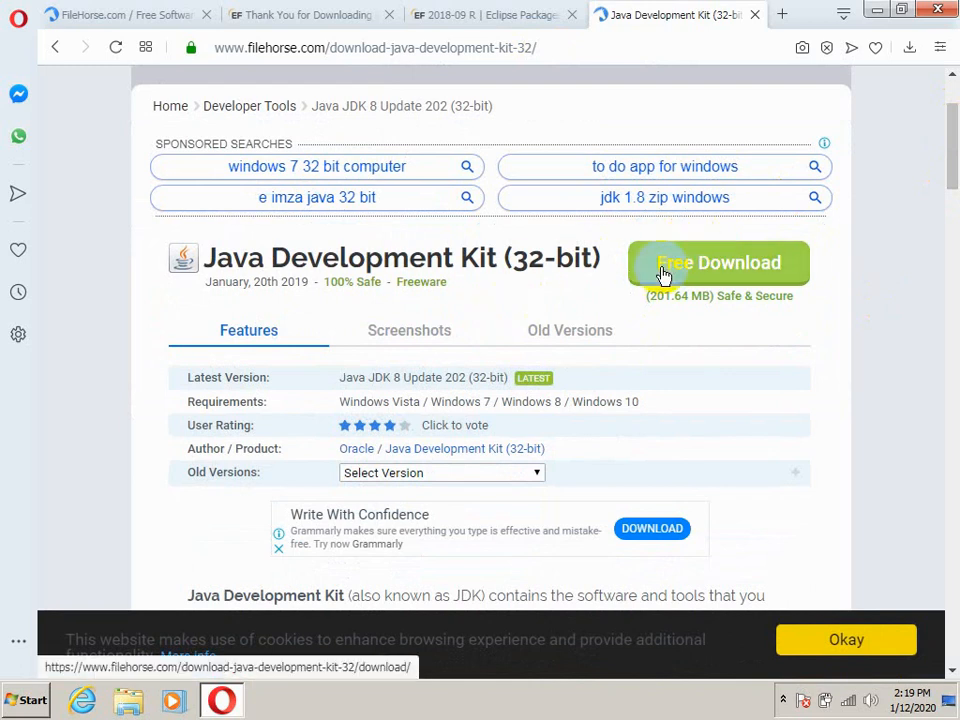
Check the browser's download list, then launch the jdk-8u202-windows-x64 installer from the Downloads folder, minimizing the windows in the way
{"action": "left_click", "coordinate": [912, 52]}
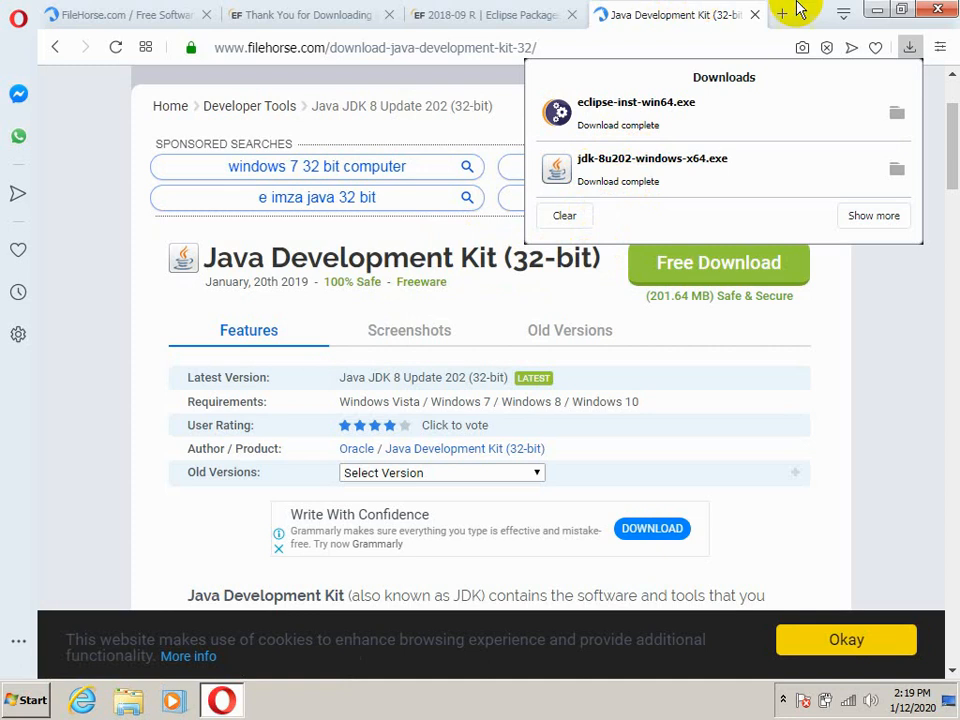
{"action": "left_click", "coordinate": [876, 14]}
{"action": "left_click", "coordinate": [3, 44]}
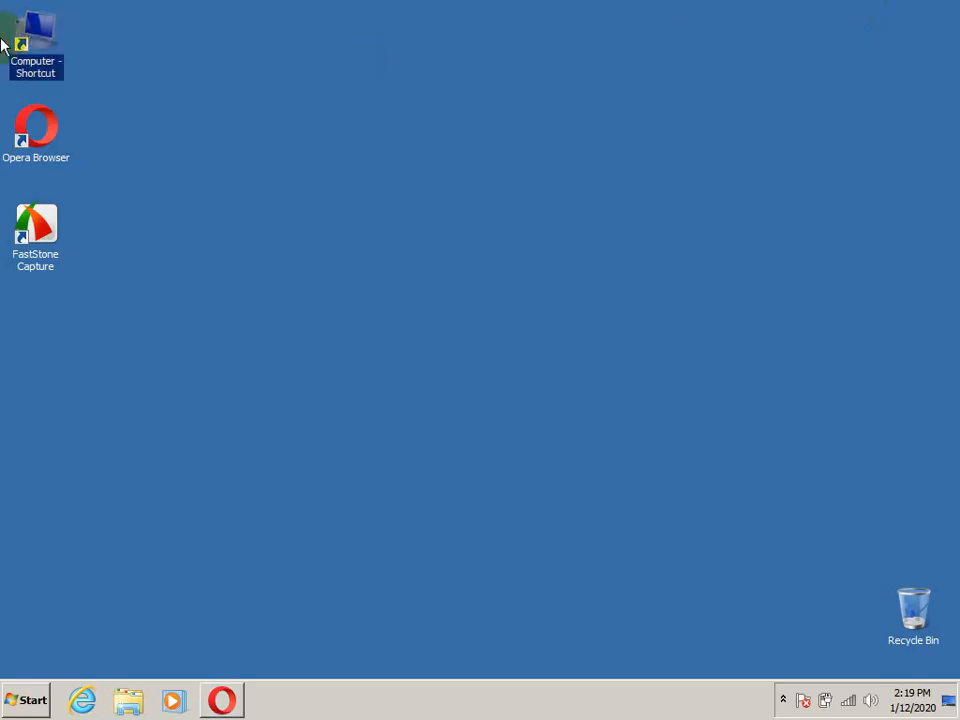
{"action": "double_click", "coordinate": [45, 38]}
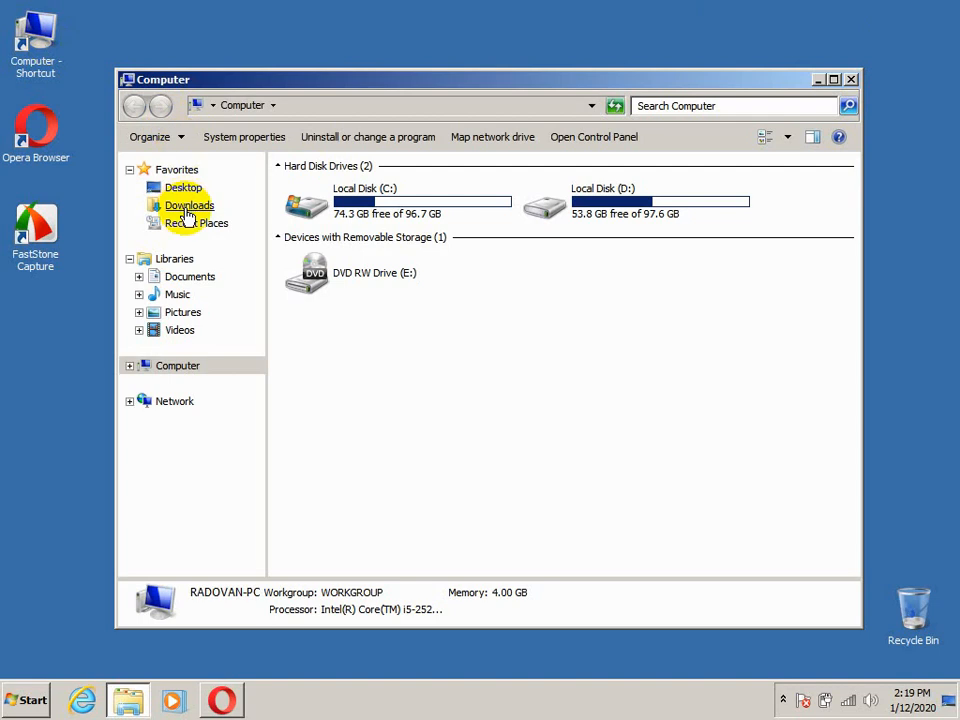
{"action": "left_click", "coordinate": [188, 206]}
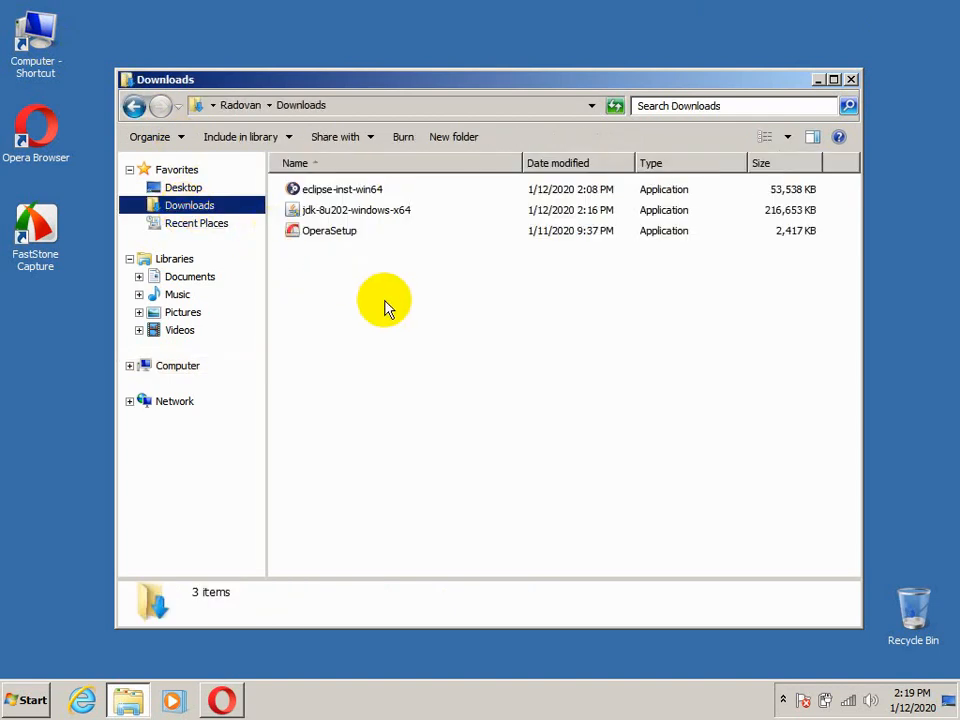
{"action": "left_click", "coordinate": [362, 218]}
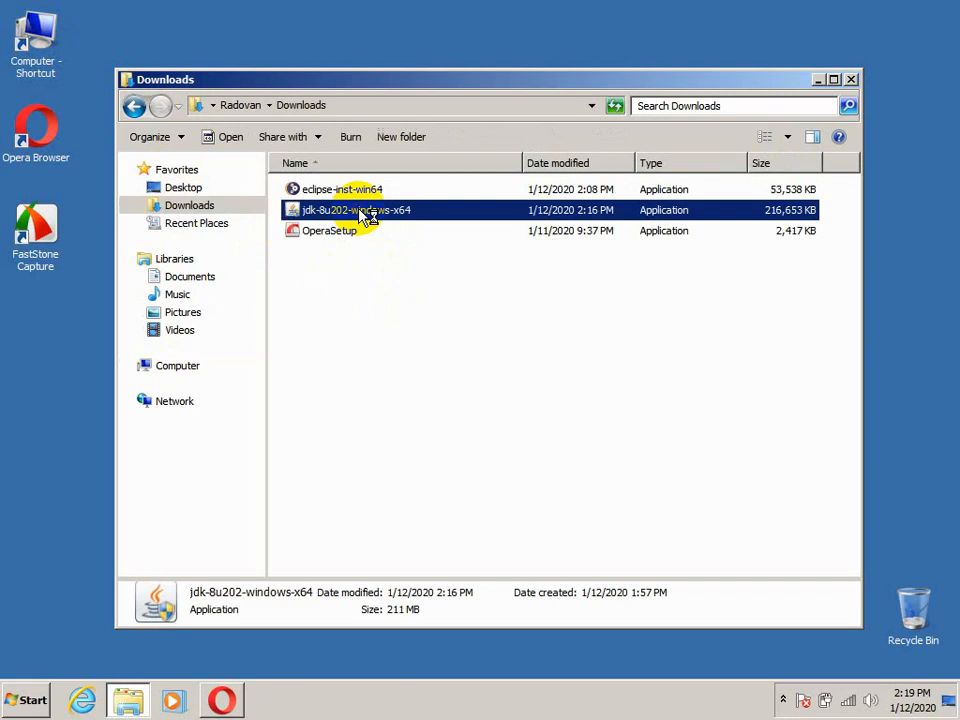
{"action": "double_click", "coordinate": [362, 214]}
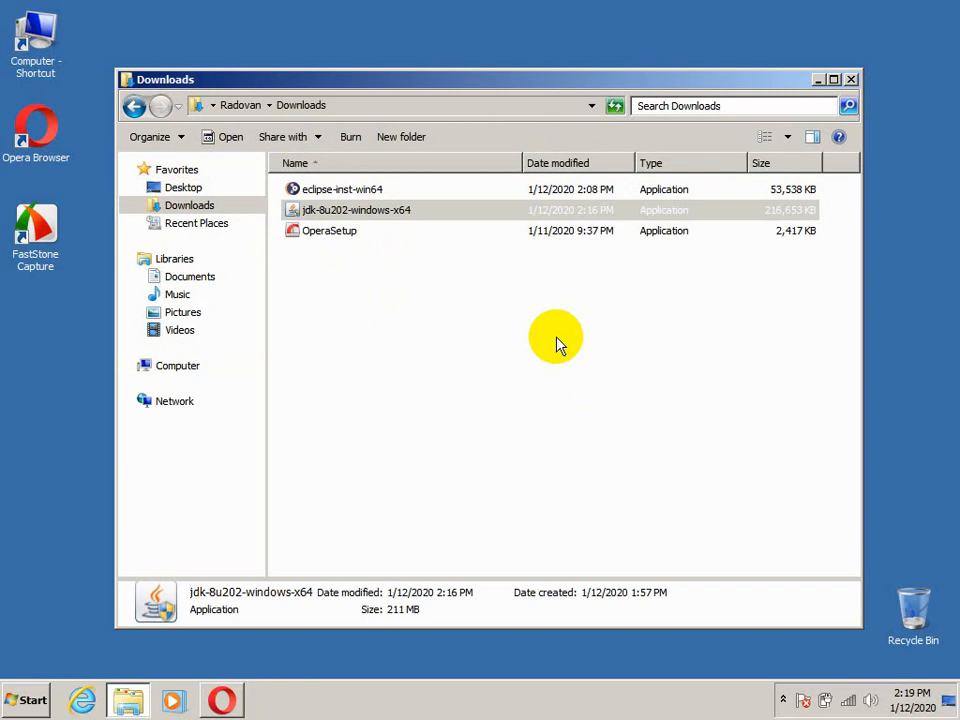
{"action": "left_click", "coordinate": [817, 80]}
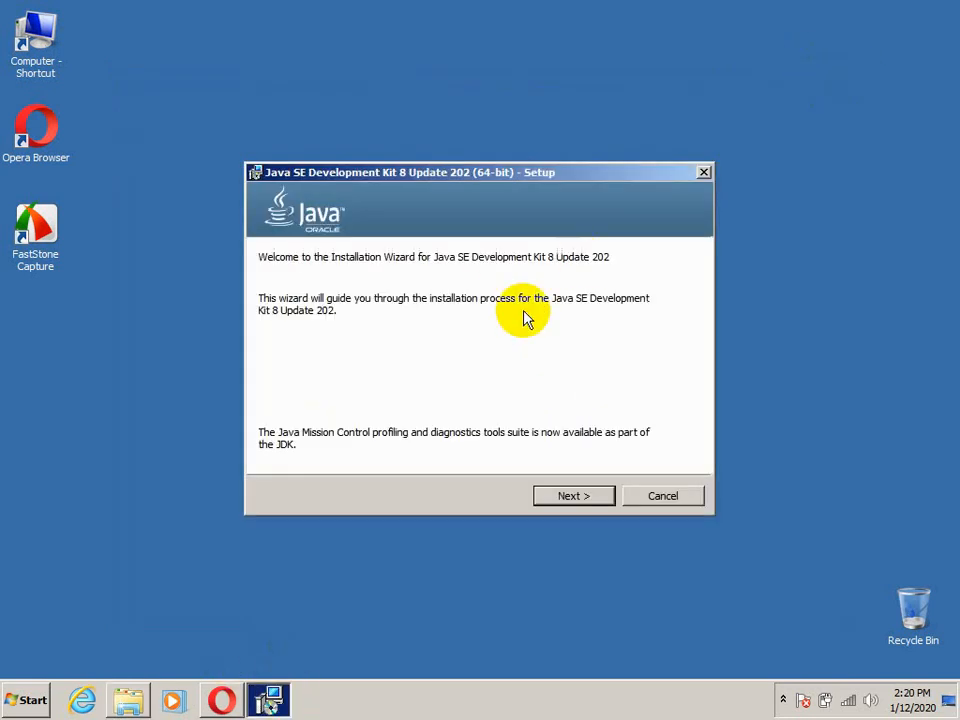
Install Java SE Development Kit 8 Update 202 (64-bit) with the default features and destination folders, and close the finished wizard
{"action": "left_click", "coordinate": [566, 500]}
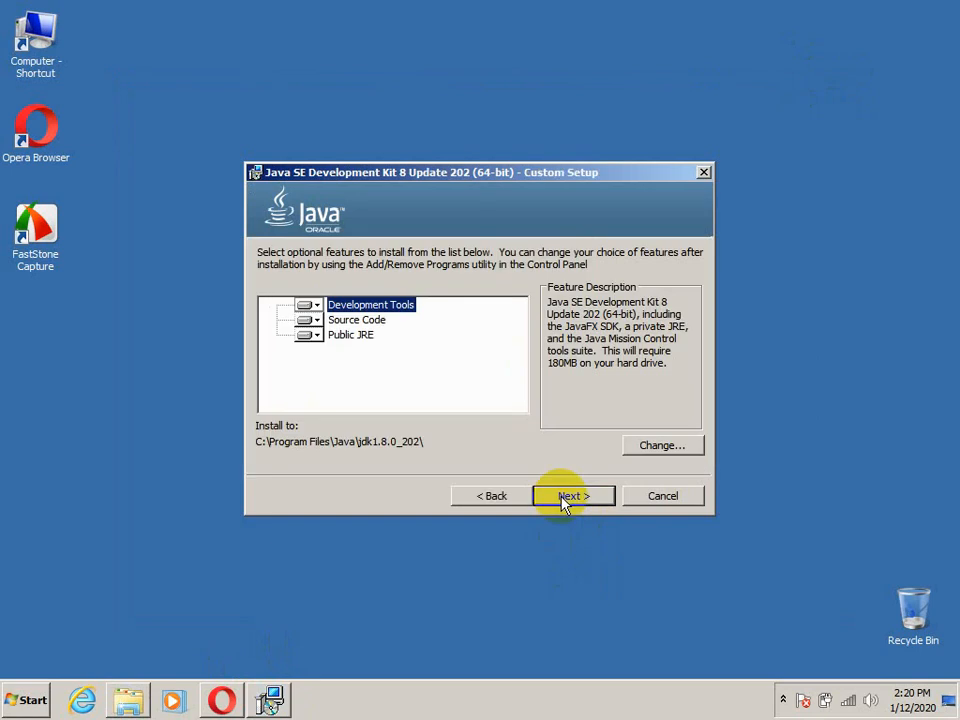
{"action": "left_click", "coordinate": [565, 497]}
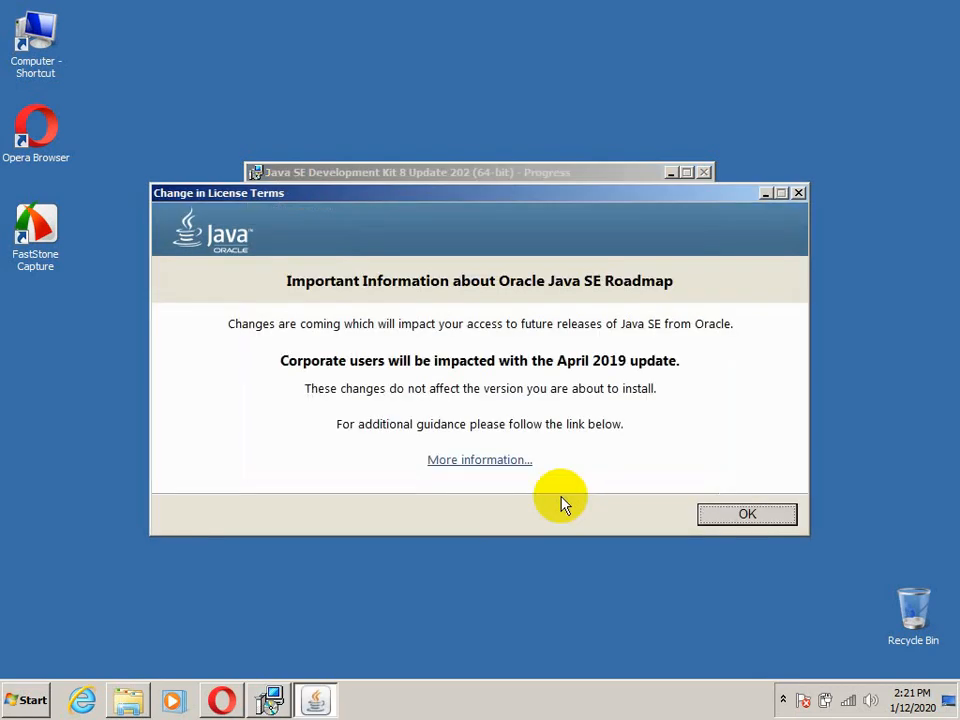
{"action": "left_click", "coordinate": [739, 517]}
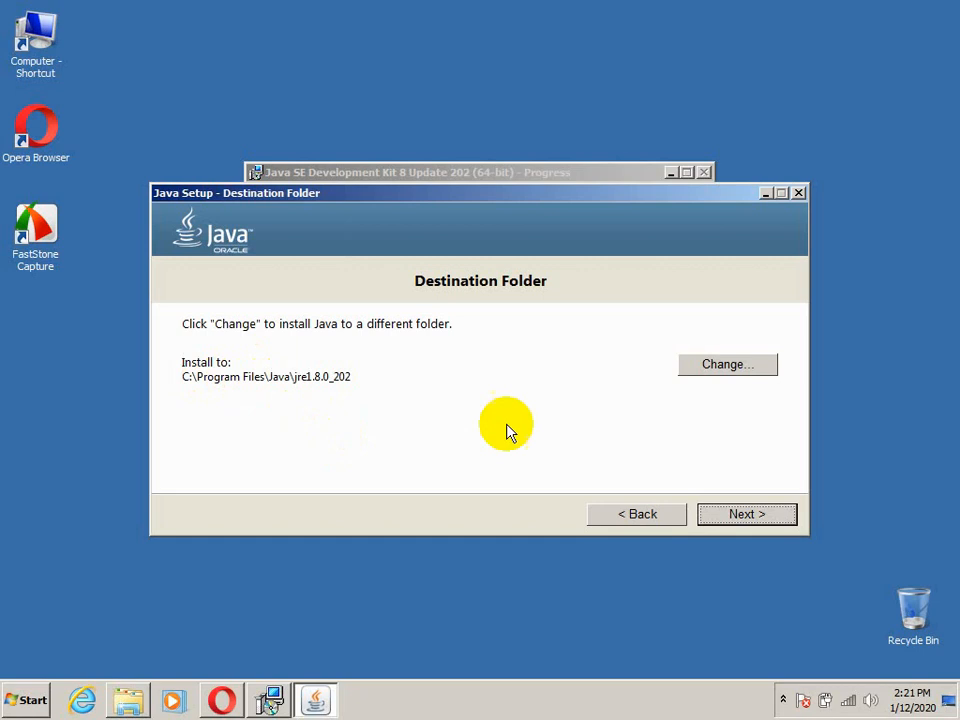
{"action": "left_click", "coordinate": [745, 514]}
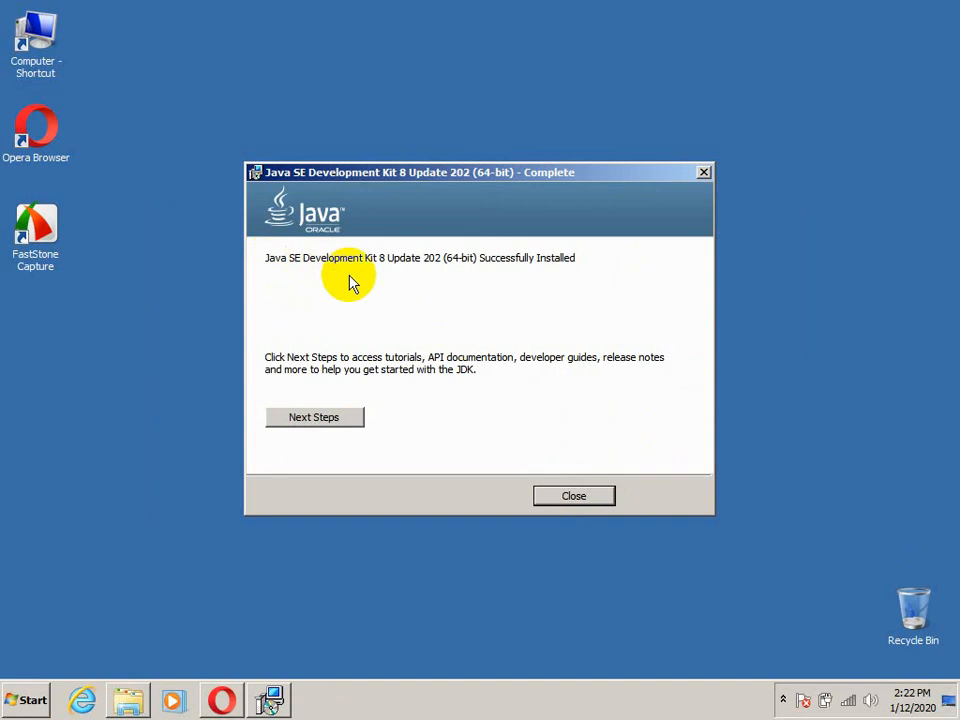
{"action": "left_click", "coordinate": [574, 497]}
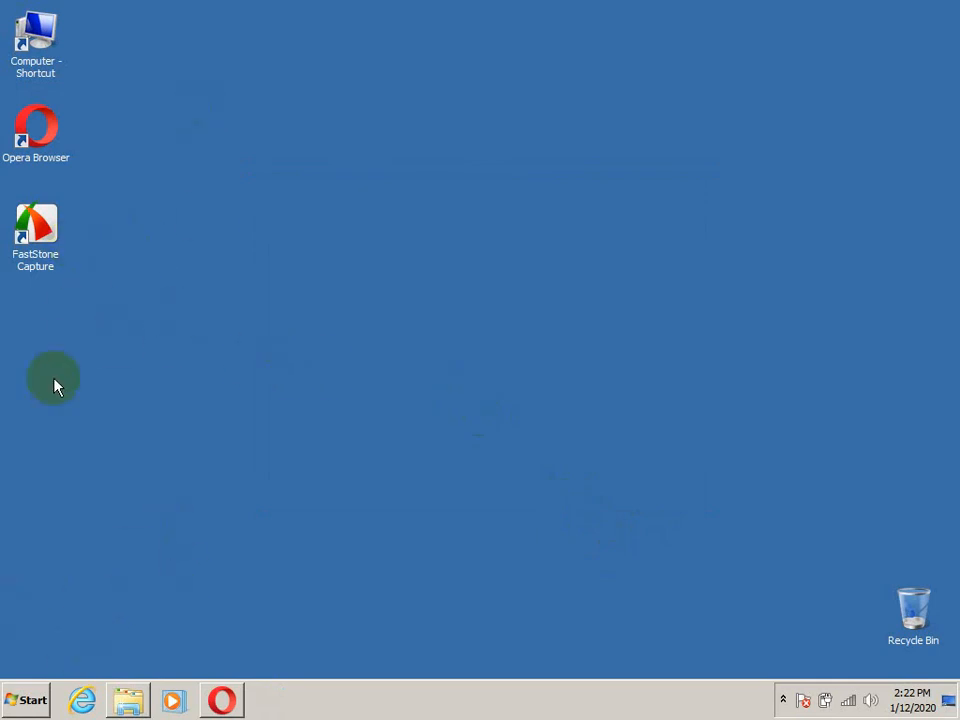
Open the Environment Variables dialog from the computer's advanced system settings
{"action": "double_click", "coordinate": [40, 48]}
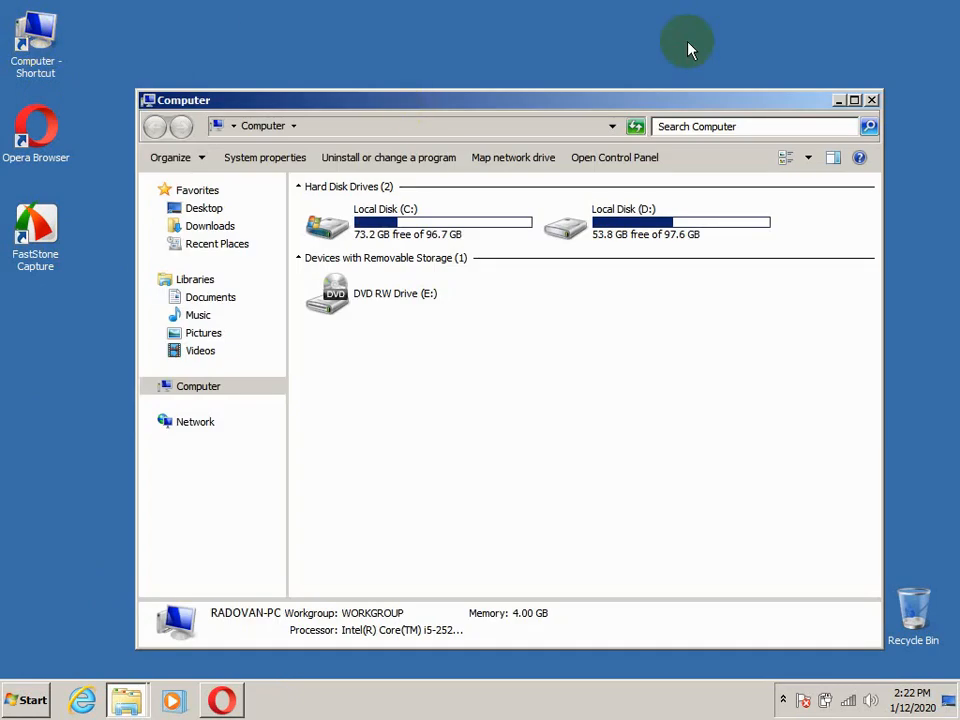
{"action": "left_click", "coordinate": [871, 100]}
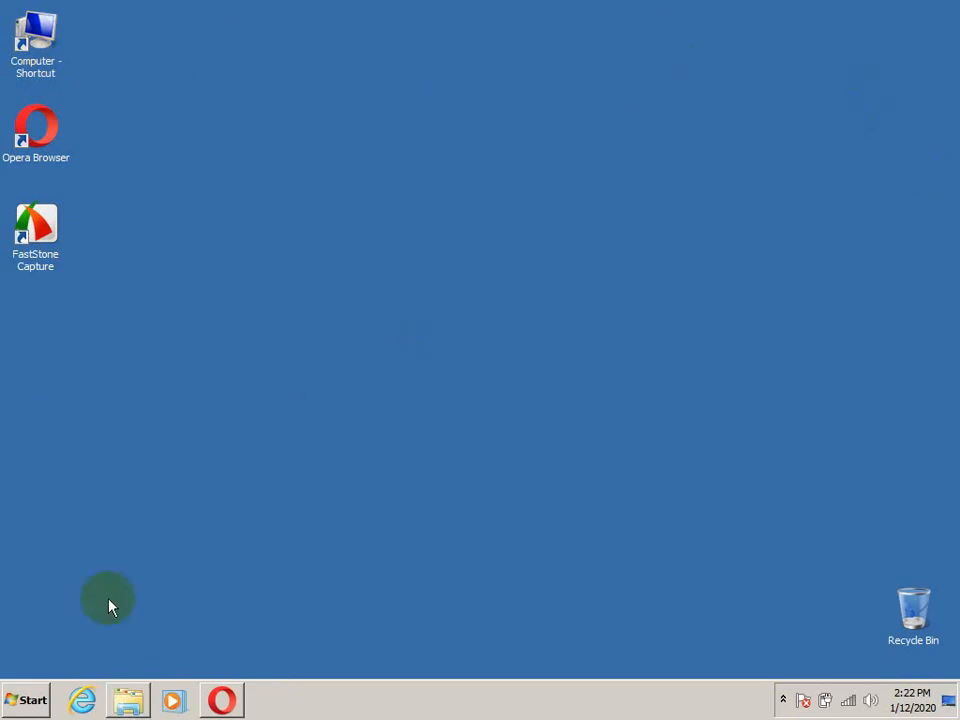
{"action": "left_click", "coordinate": [22, 699]}
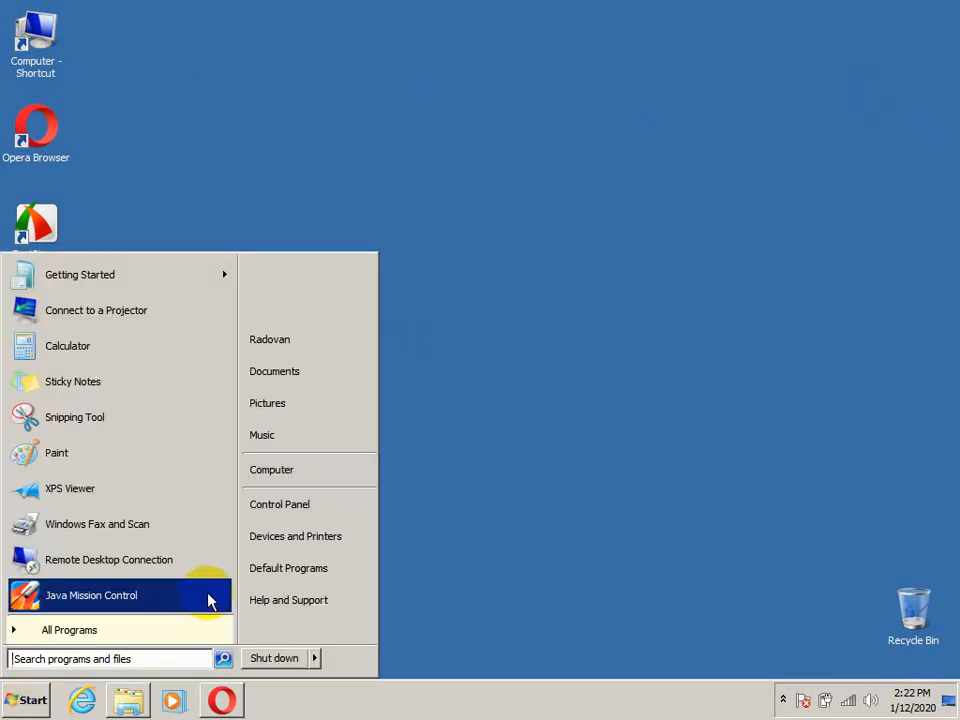
{"action": "right_click", "coordinate": [279, 477]}
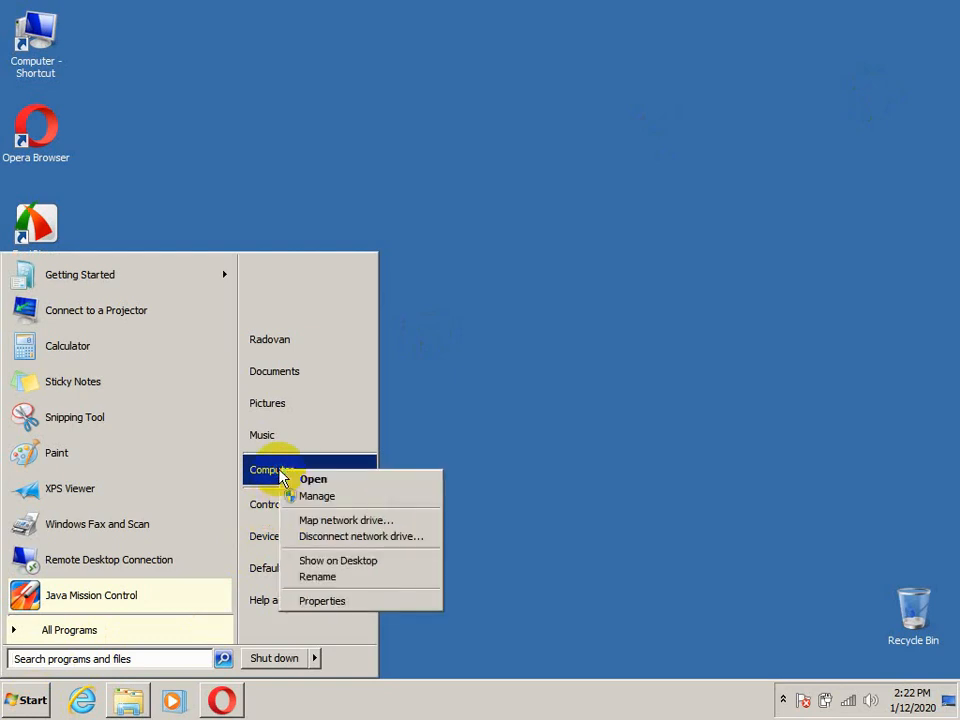
{"action": "left_click", "coordinate": [338, 605]}
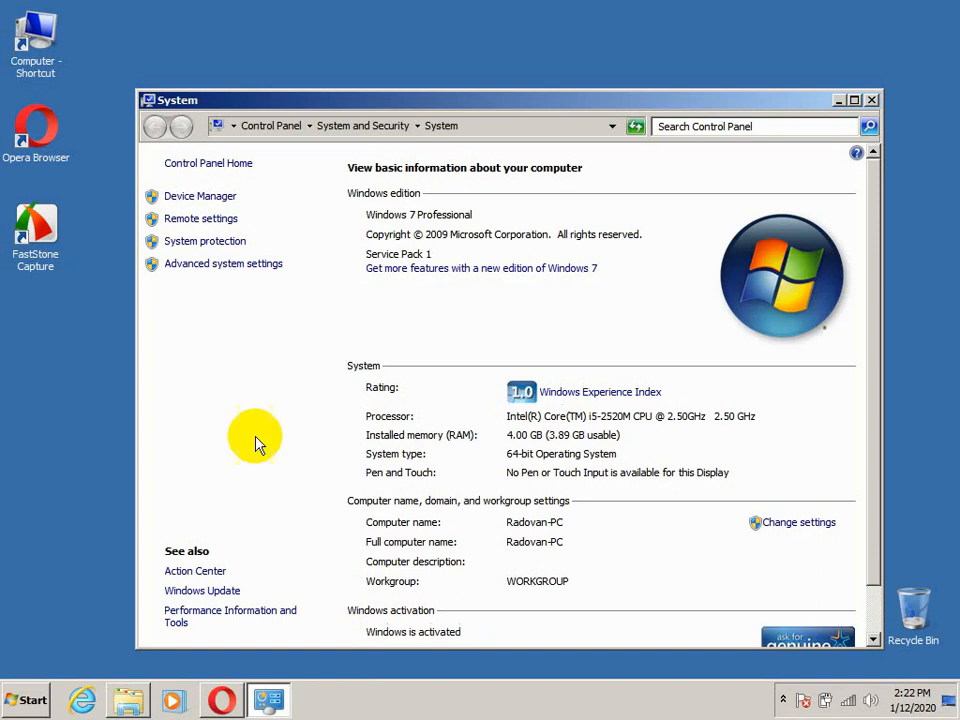
{"action": "left_click", "coordinate": [196, 265]}
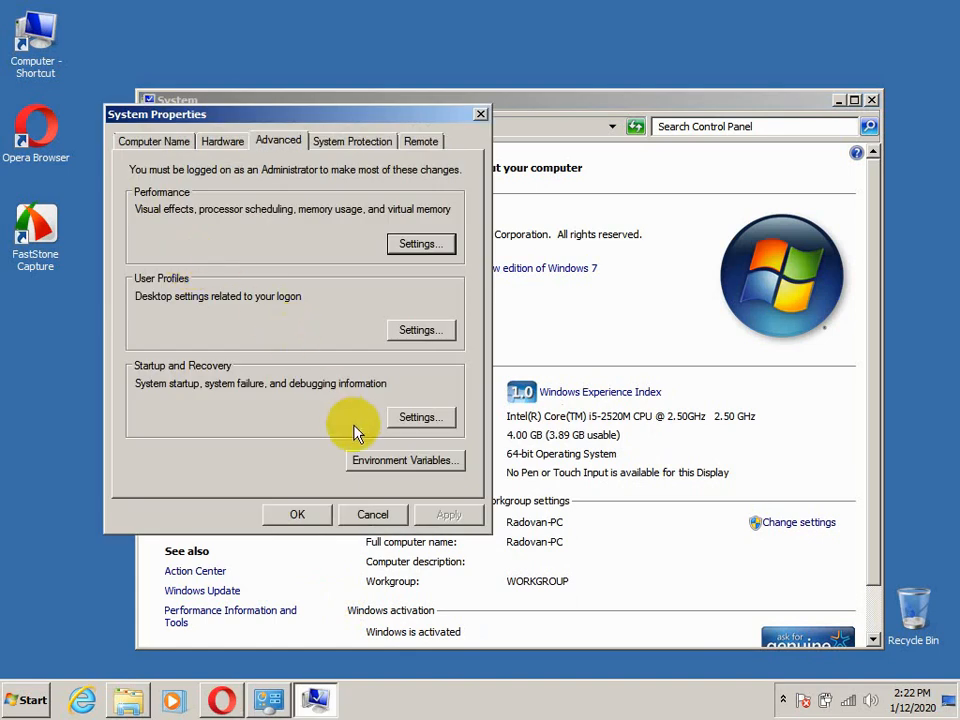
{"action": "left_click", "coordinate": [390, 462]}
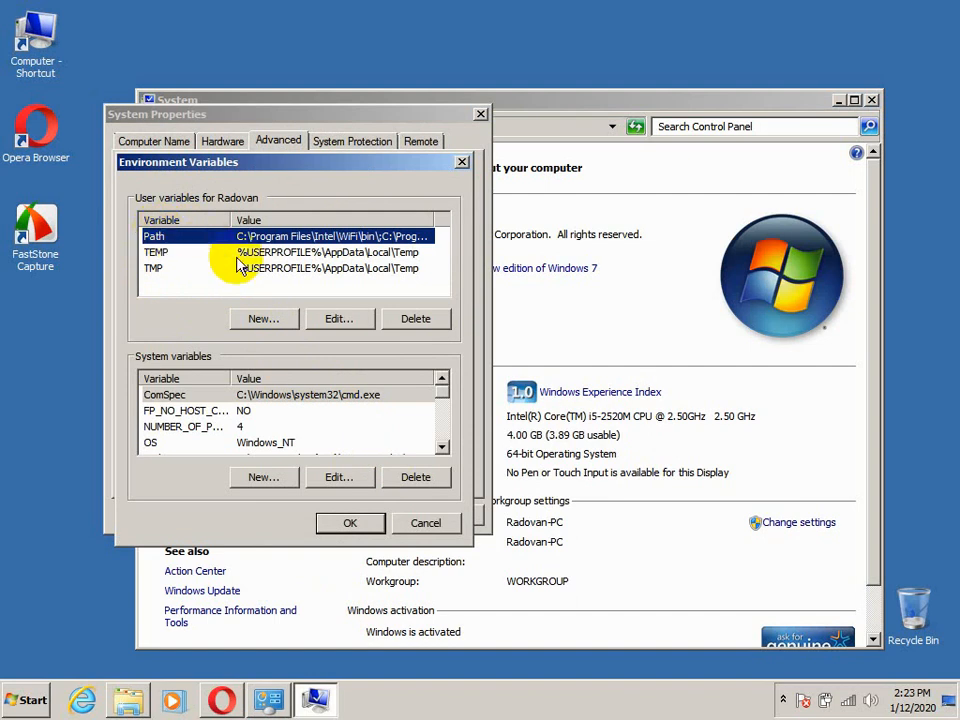
Browse to the jre1.8.0_202 folder inside C:\Program Files\Java
{"action": "double_click", "coordinate": [37, 55]}
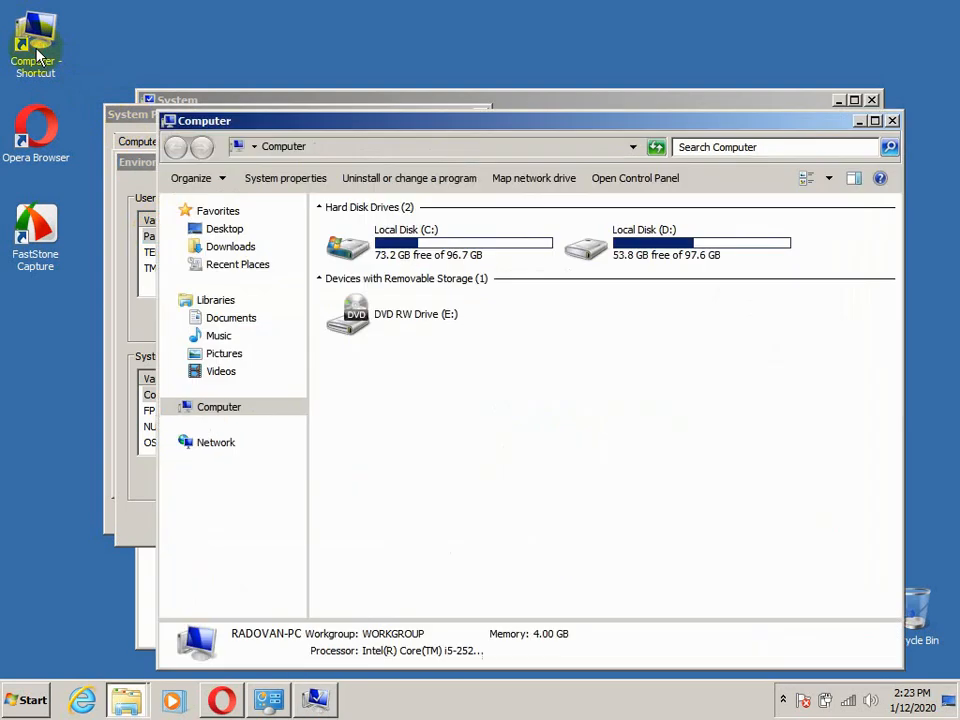
{"action": "double_click", "coordinate": [426, 231]}
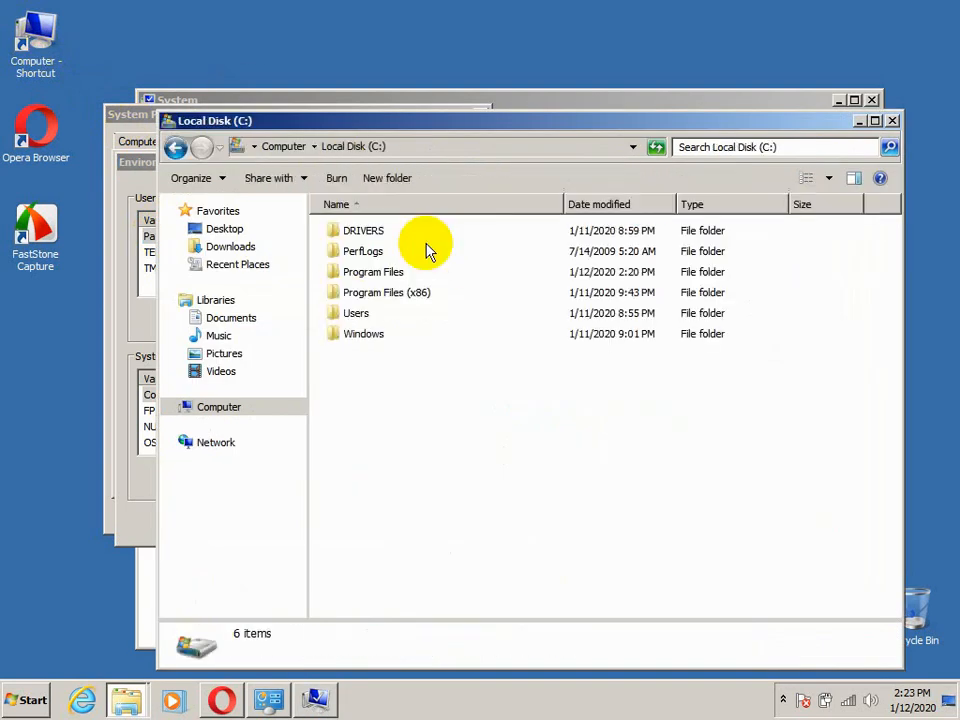
{"action": "double_click", "coordinate": [385, 275]}
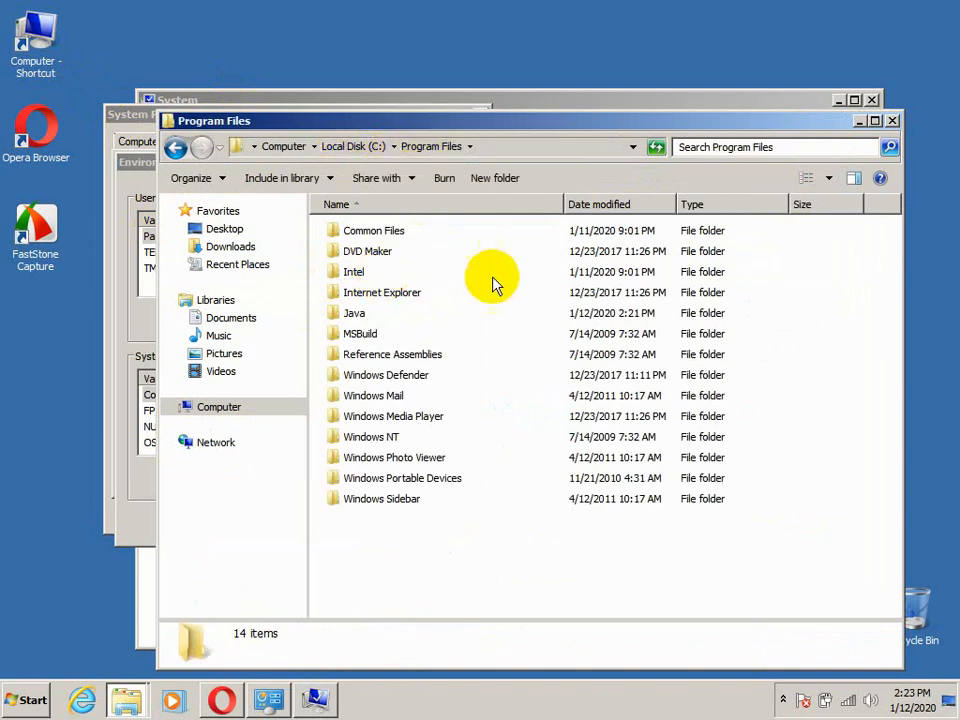
{"action": "double_click", "coordinate": [358, 314]}
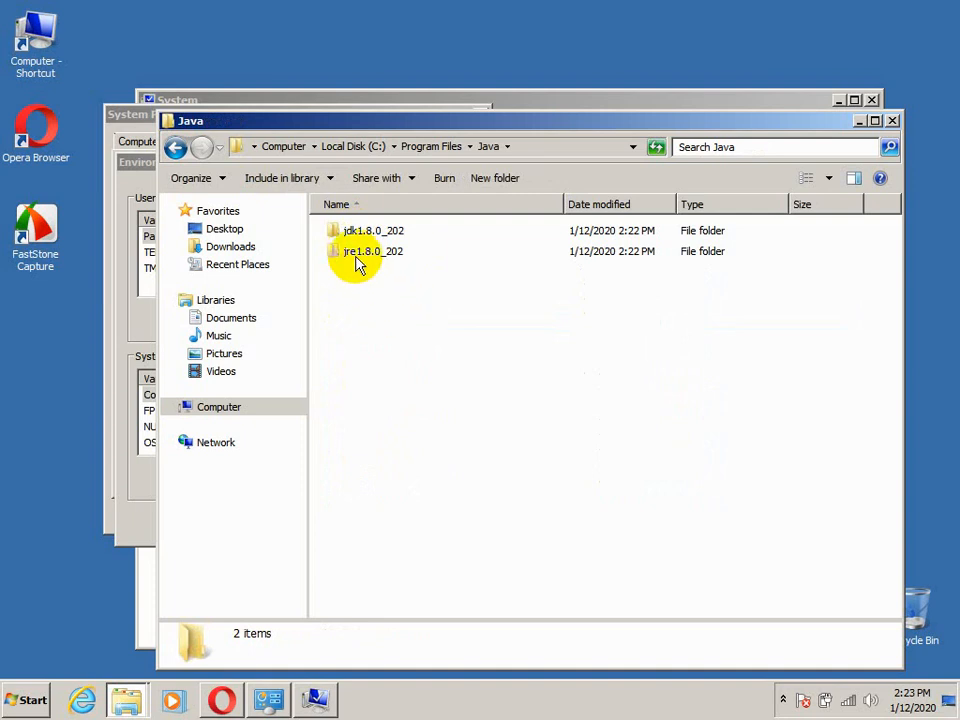
{"action": "double_click", "coordinate": [357, 258]}
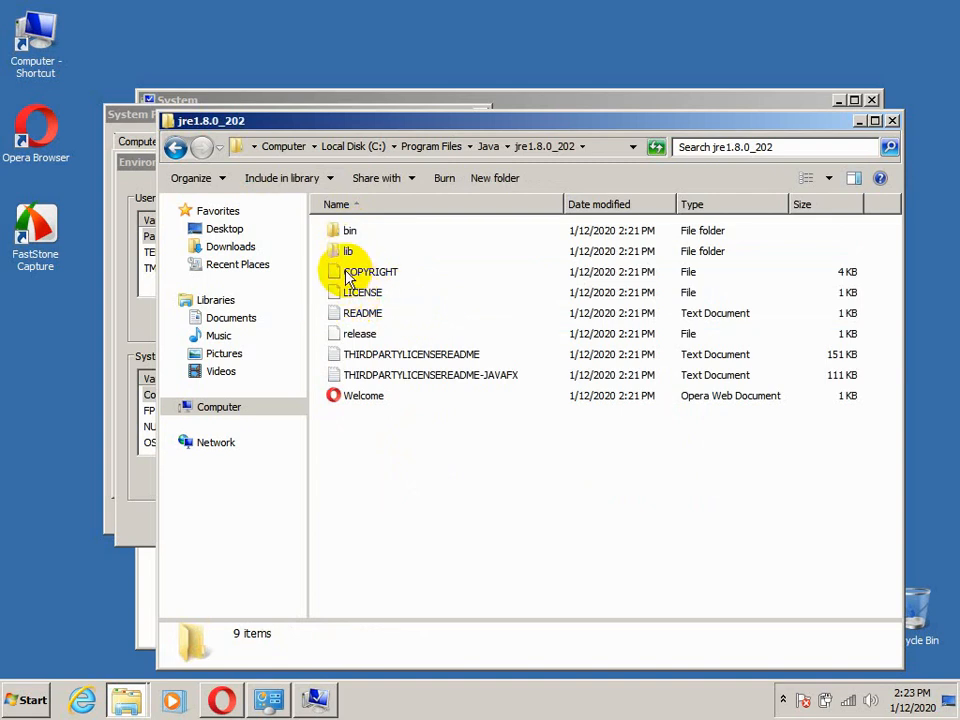
Copy the folder path C:\Program Files\Java\jre1.8.0_202 from the location shown in the COPYRIGHT file's properties
{"action": "left_click", "coordinate": [348, 279]}
{"action": "right_click", "coordinate": [348, 279]}
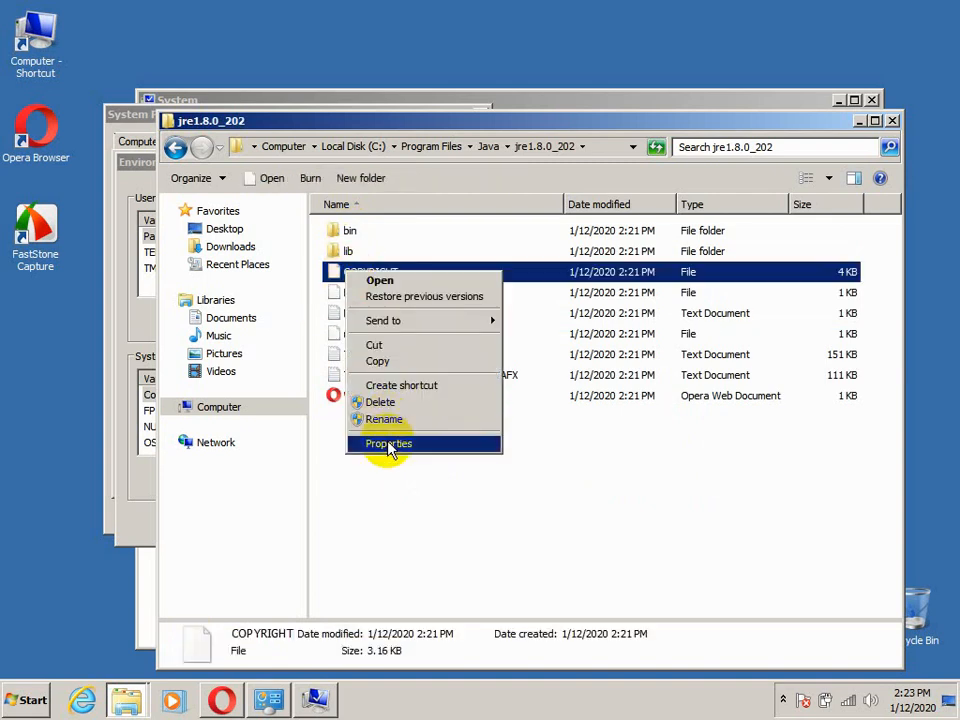
{"action": "left_click", "coordinate": [389, 444]}
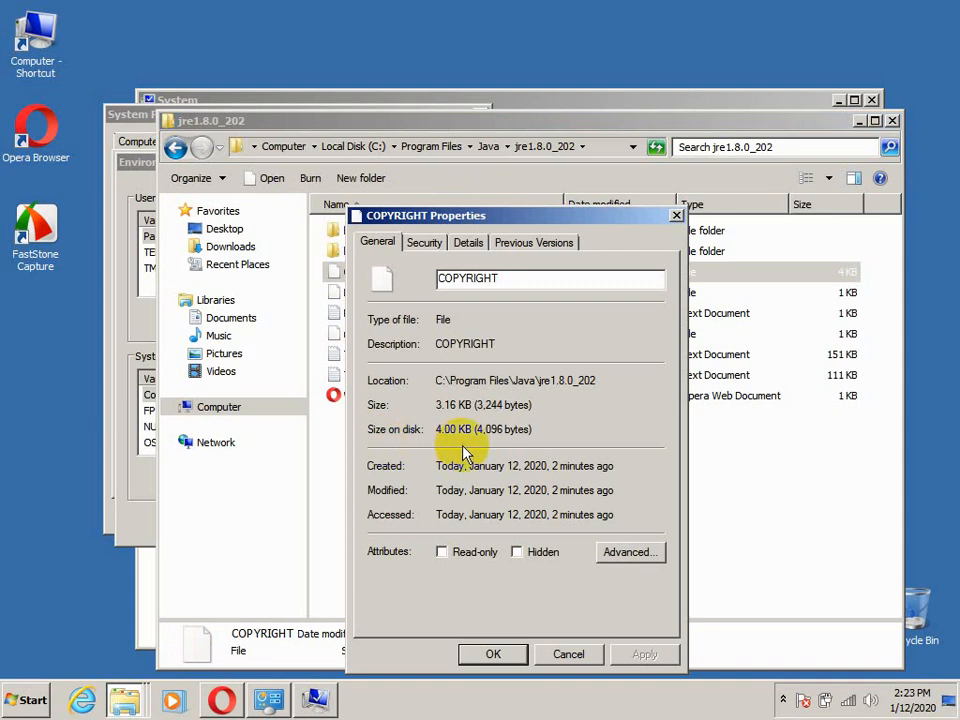
{"action": "left_click", "coordinate": [439, 380]}
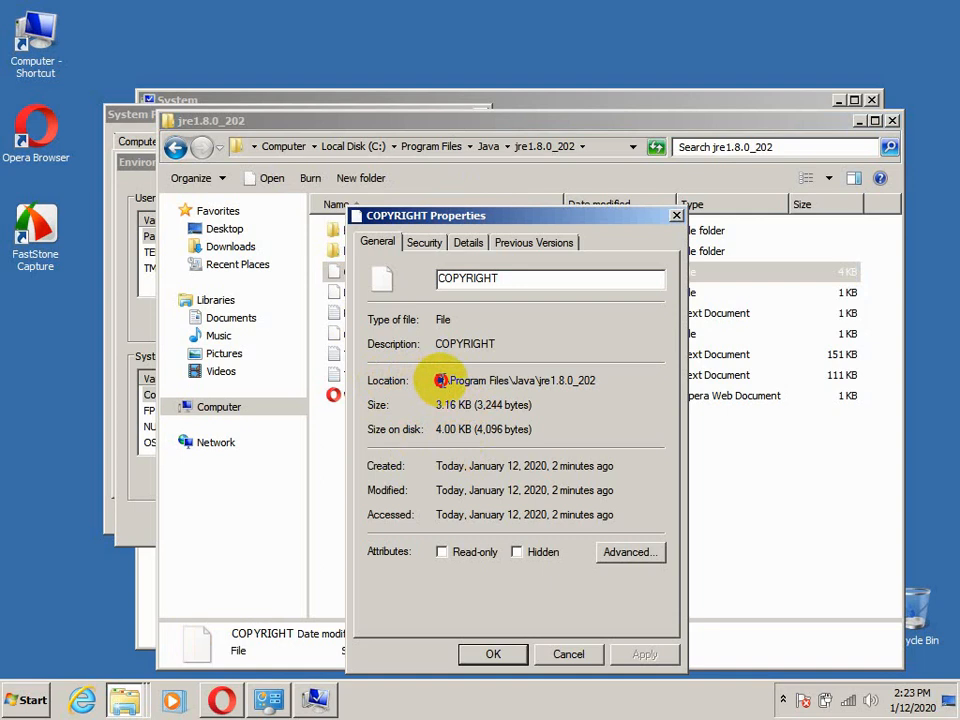
{"action": "left_click_drag", "start_coordinate": [439, 380], "coordinate": [606, 381]}
{"action": "right_click", "coordinate": [567, 382]}
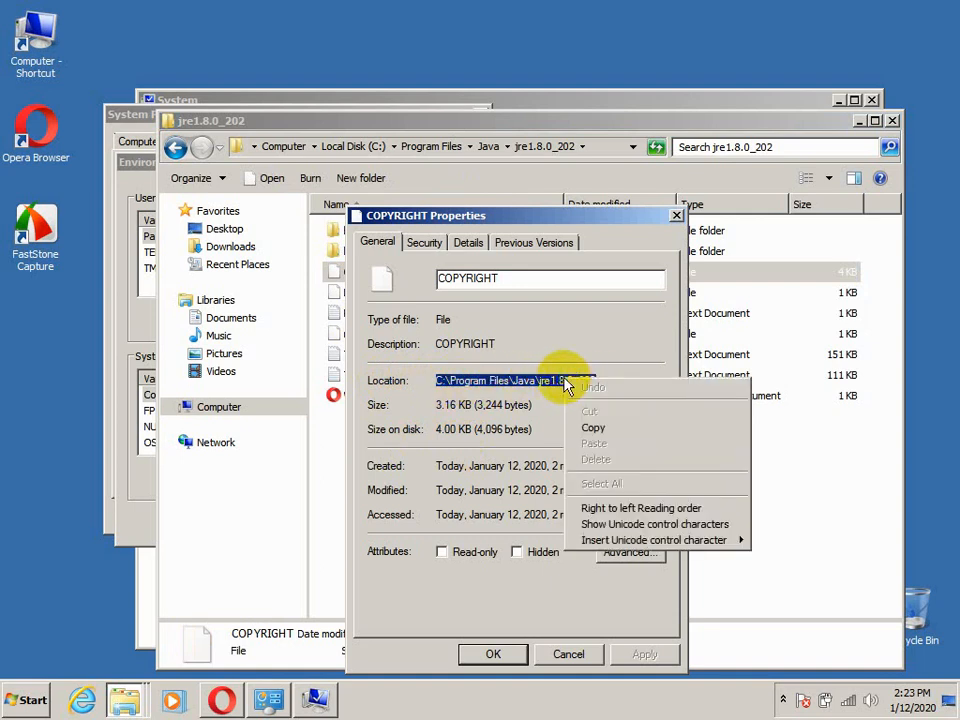
{"action": "left_click", "coordinate": [604, 427]}
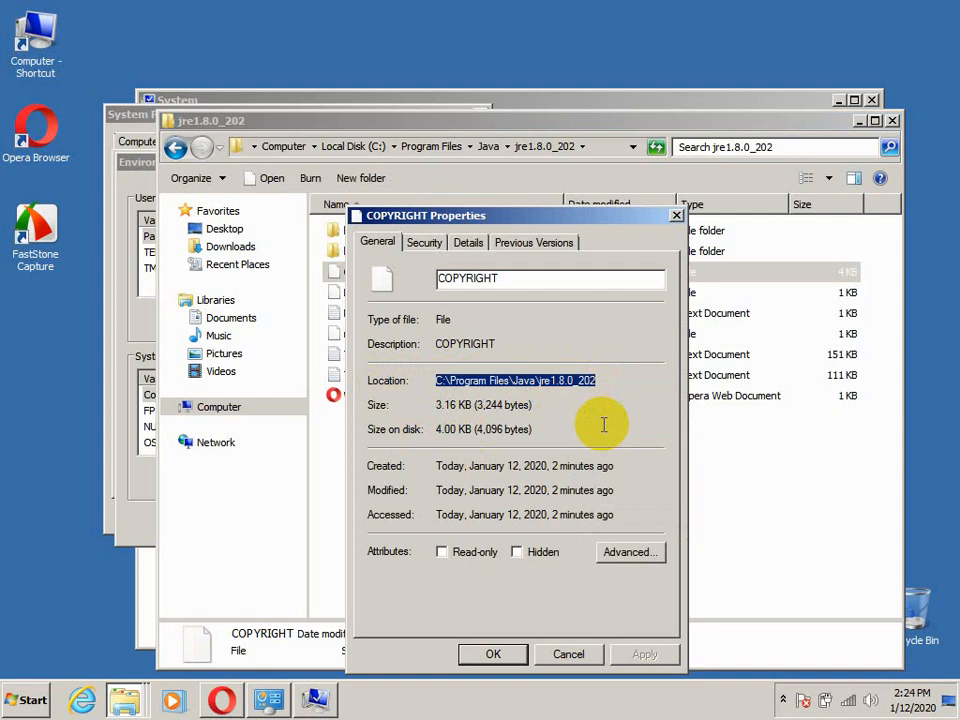
Create a user environment variable named JAVA_HOME with the copied path C:\Program Files\Java\jre1.8.0_202 as its value
{"action": "left_click", "coordinate": [315, 700]}
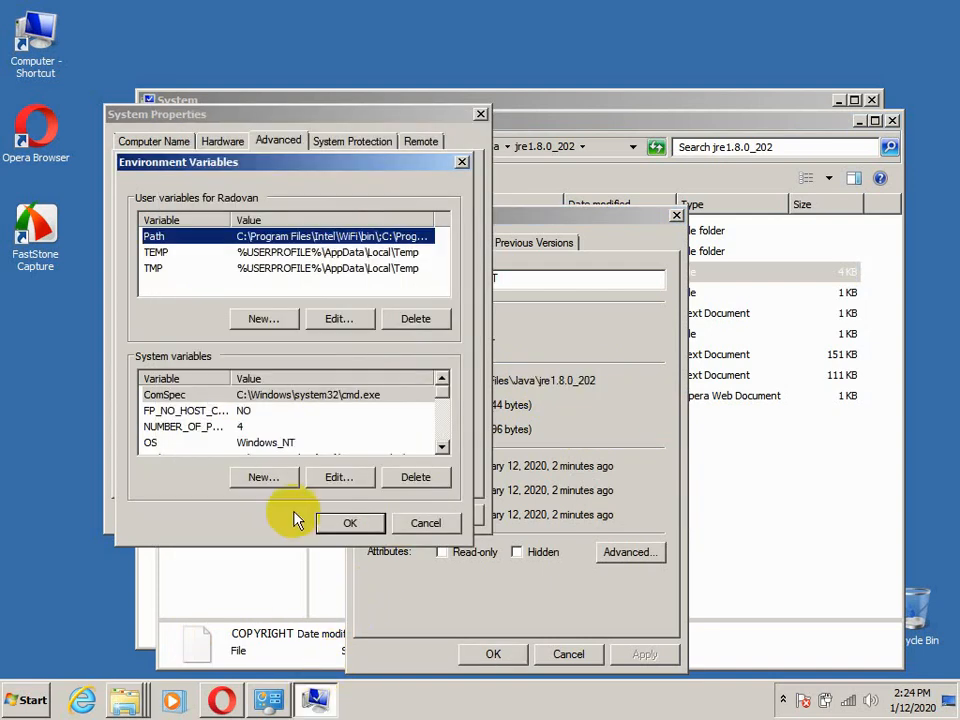
{"action": "left_click", "coordinate": [262, 320]}
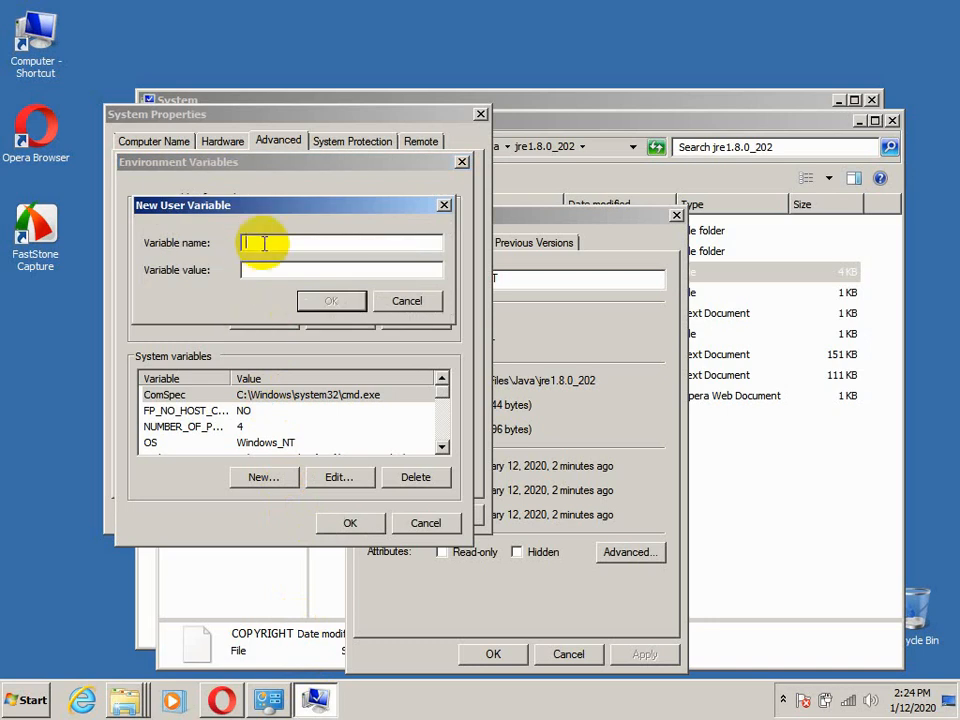
{"action": "type", "text": "JAVA_HOME"}
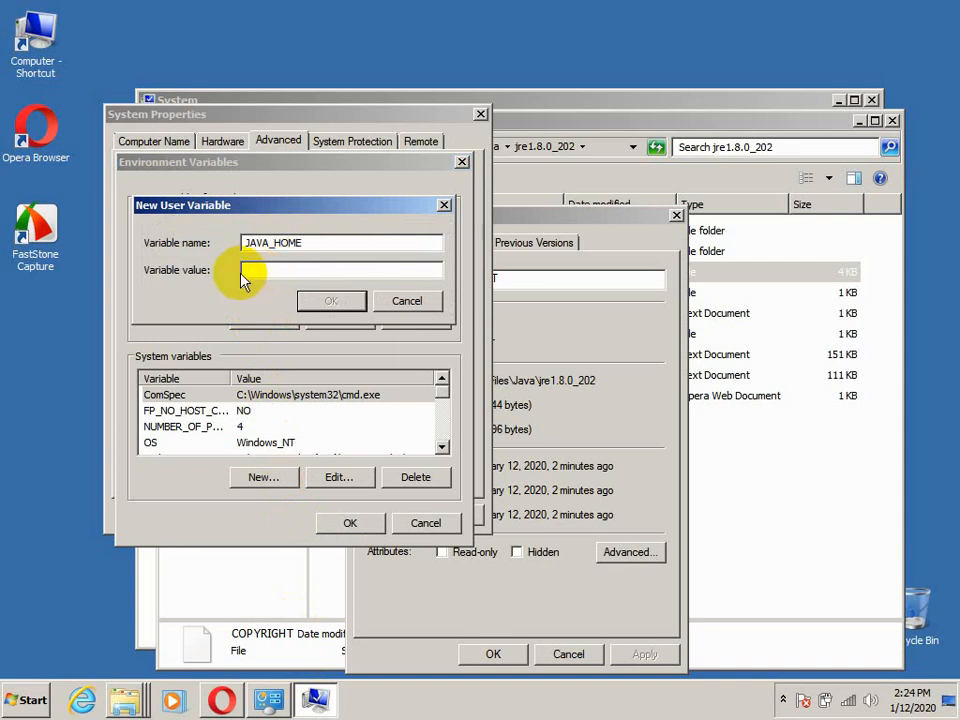
{"action": "left_click", "coordinate": [250, 270]}
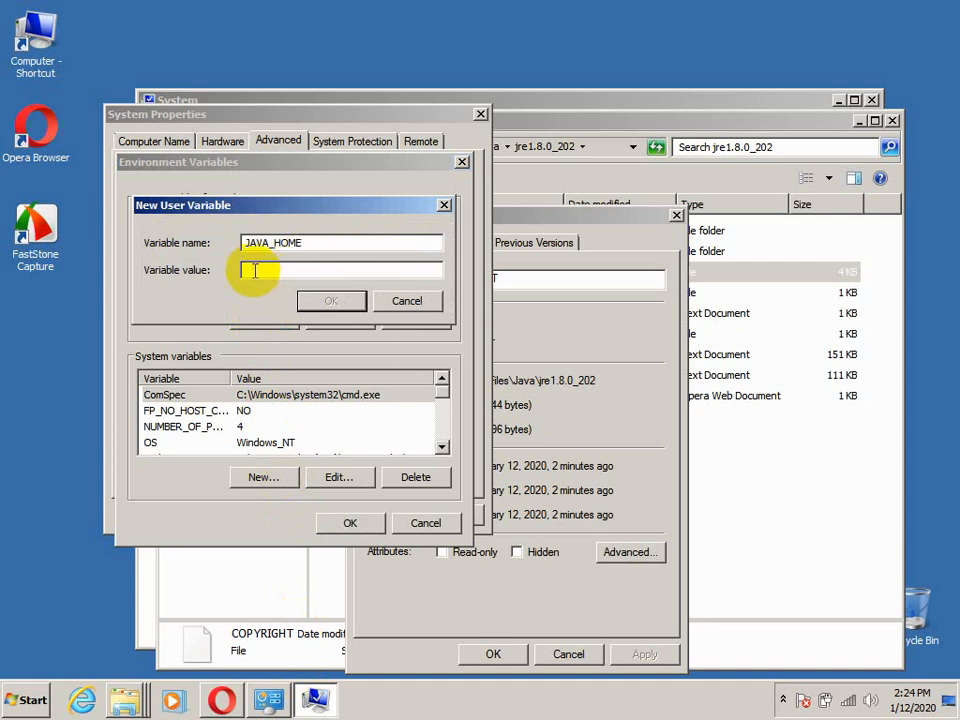
{"action": "right_click", "coordinate": [254, 270]}
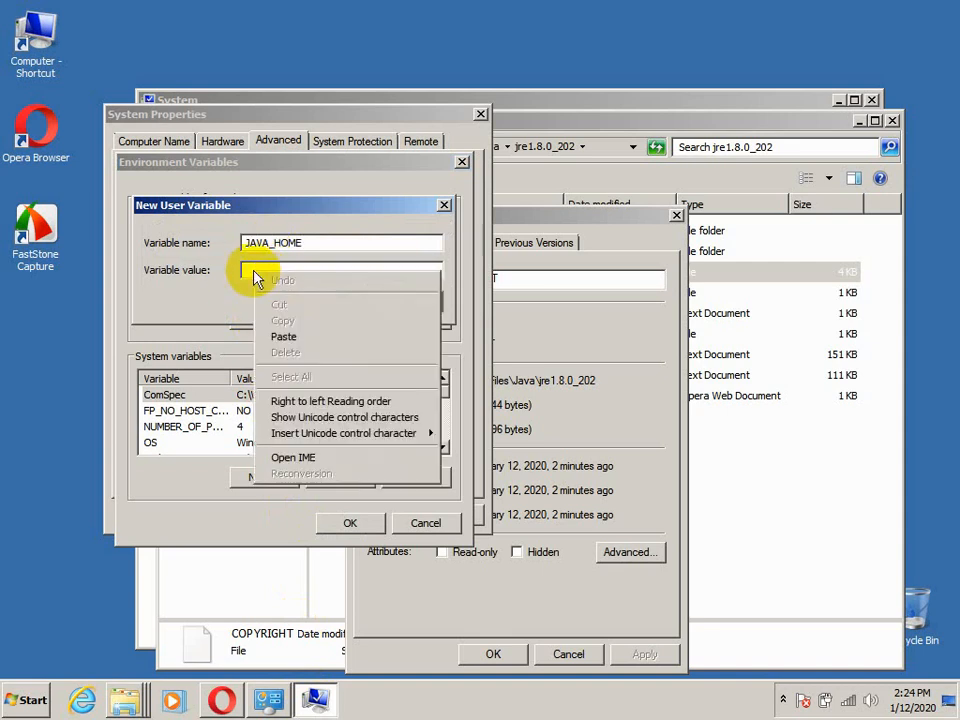
{"action": "left_click", "coordinate": [322, 345]}
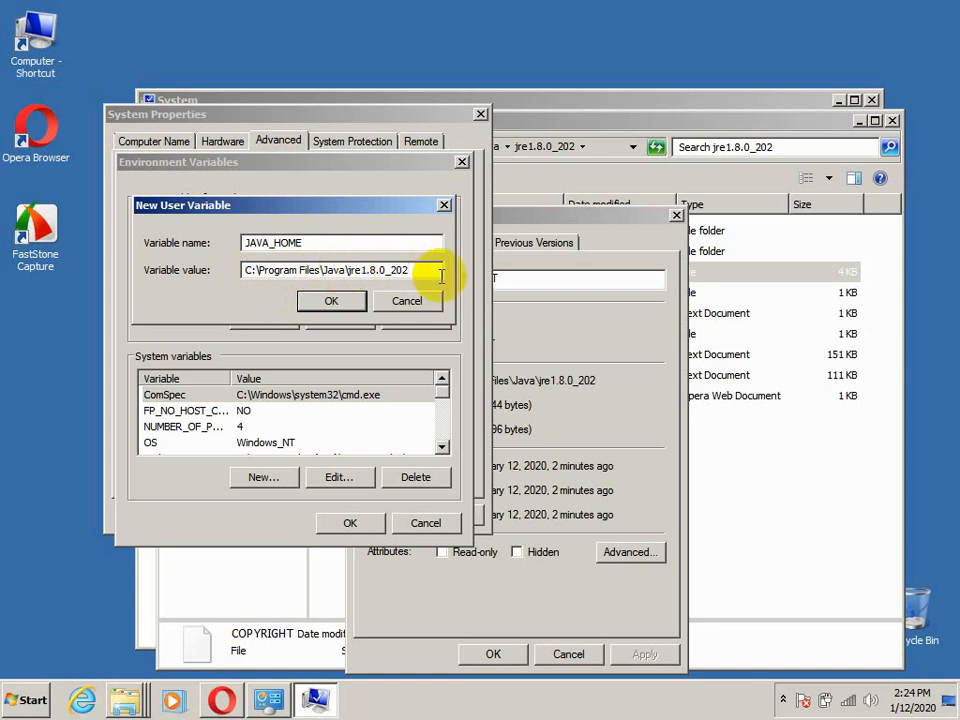
{"action": "left_click", "coordinate": [329, 302]}
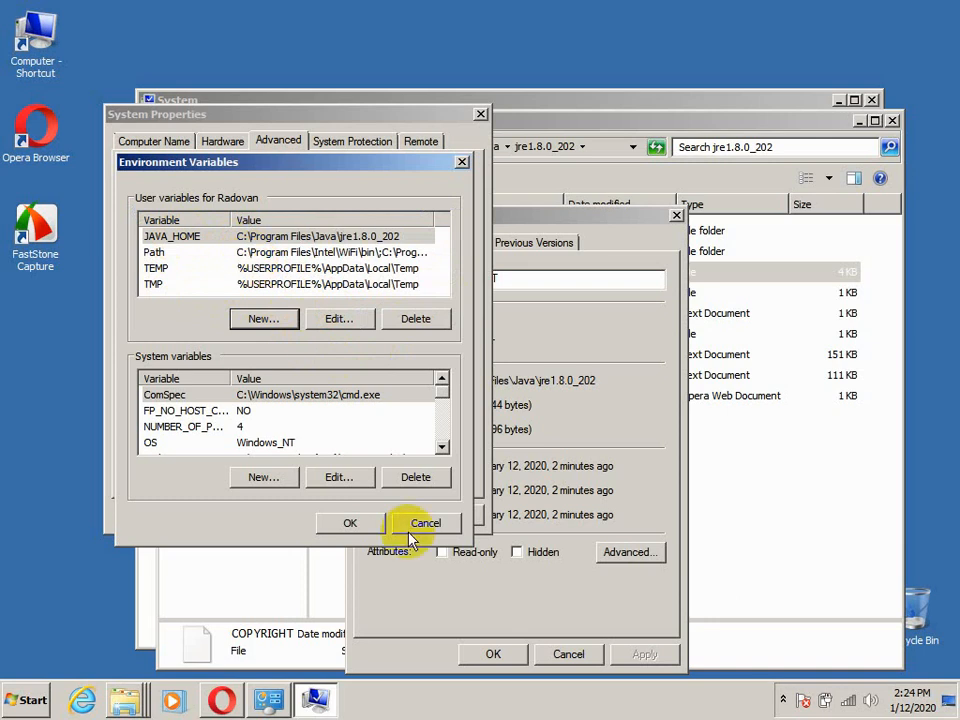
Return to the file explorer window and browse to the bin folder of jdk1.8.0_202 in C:\Program Files\Java
{"action": "left_click", "coordinate": [318, 702]}
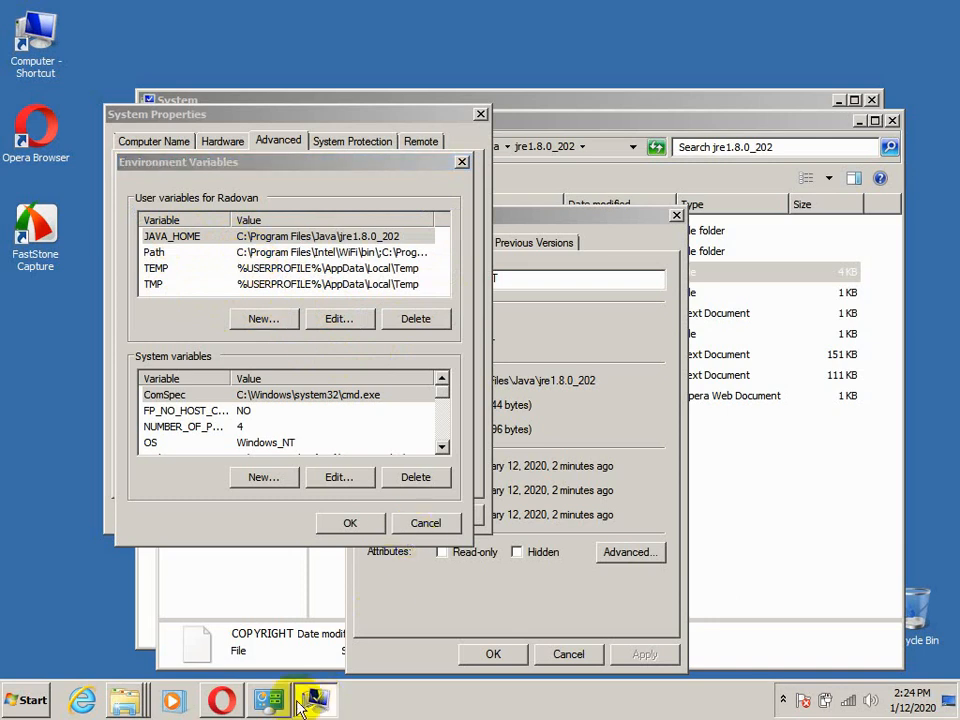
{"action": "left_click", "coordinate": [727, 126]}
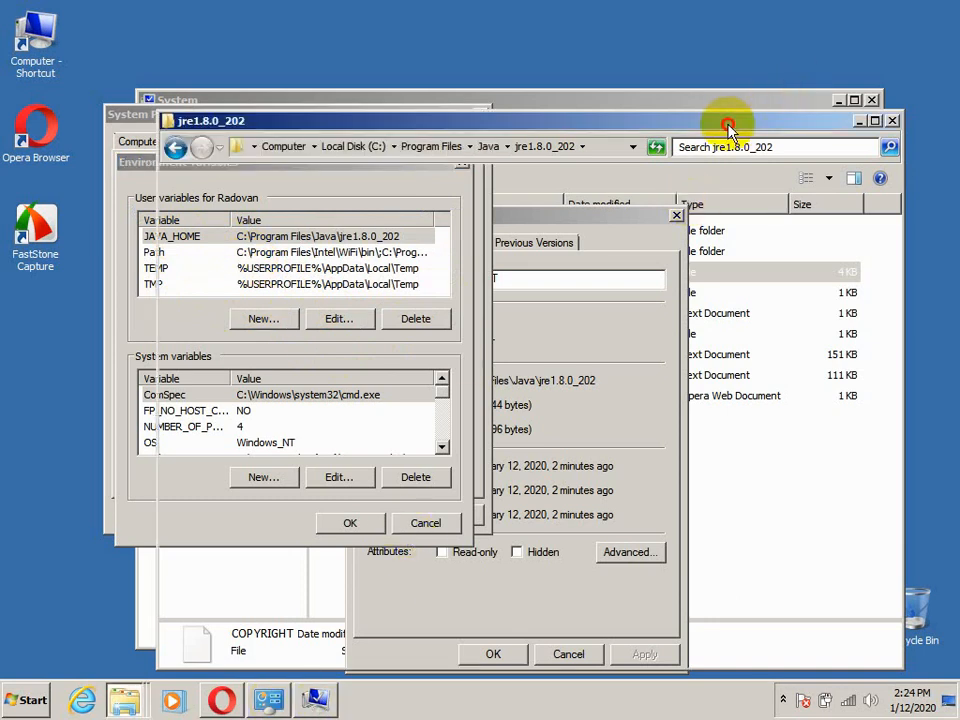
{"action": "left_click", "coordinate": [175, 148]}
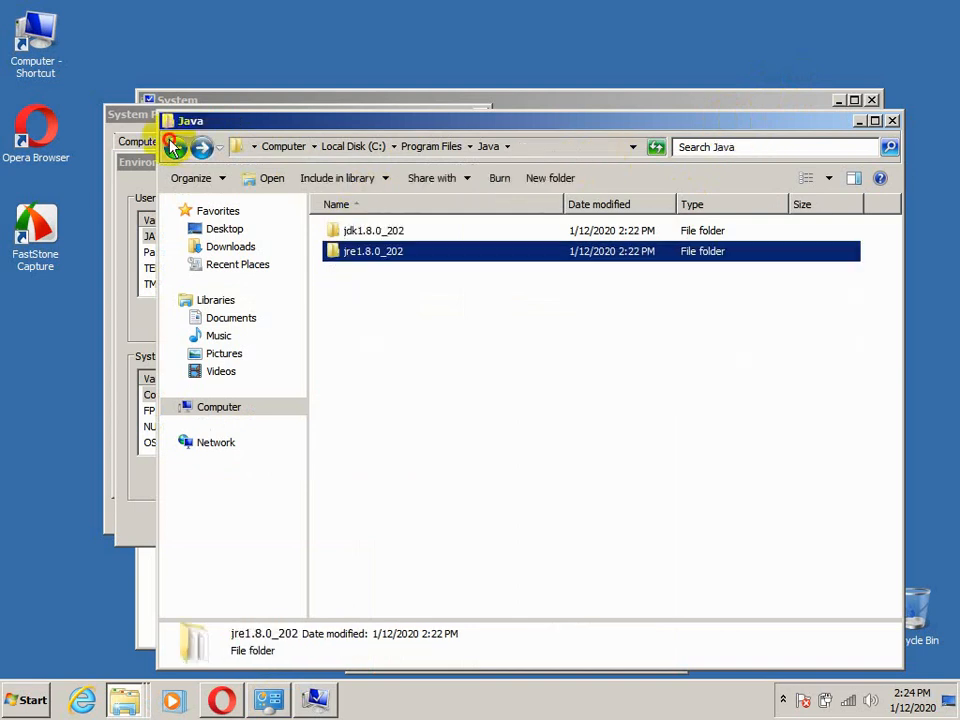
{"action": "left_click", "coordinate": [175, 148]}
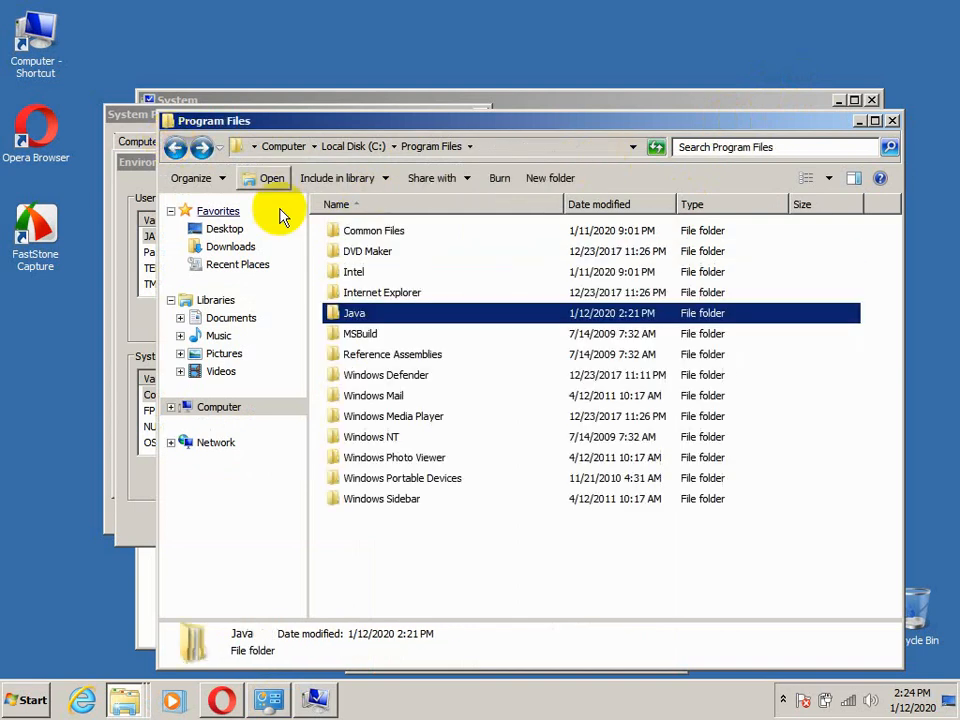
{"action": "double_click", "coordinate": [365, 318]}
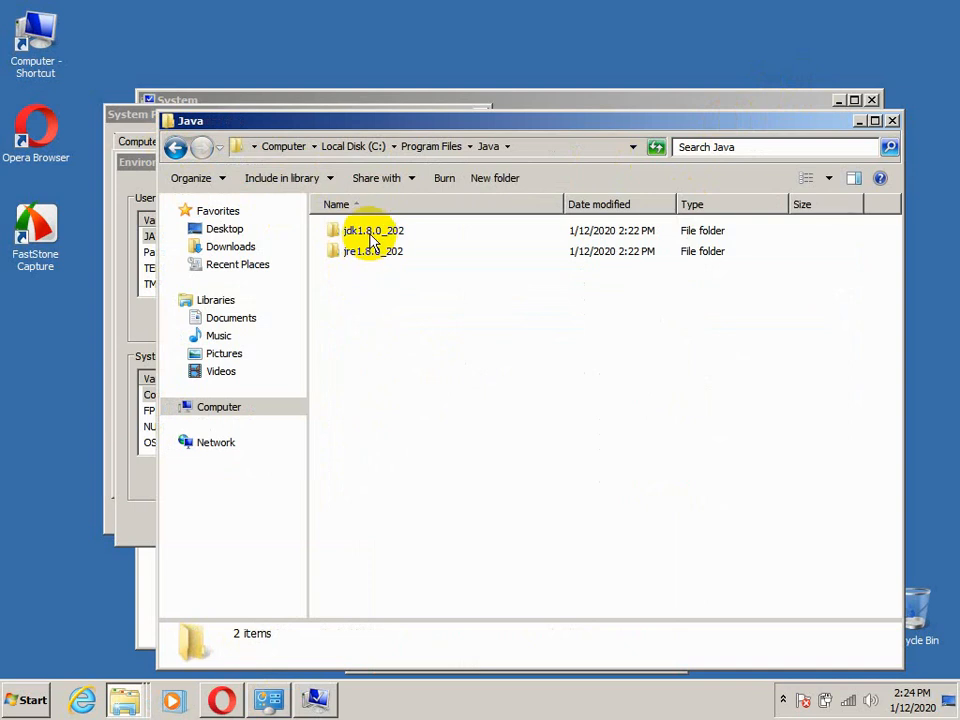
{"action": "double_click", "coordinate": [372, 236]}
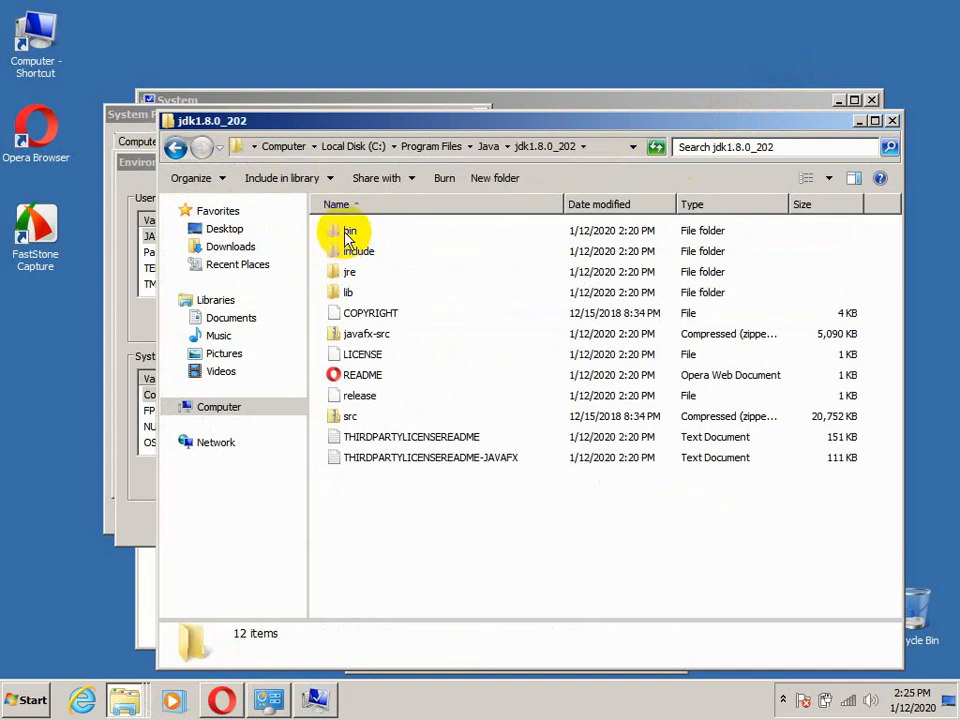
{"action": "double_click", "coordinate": [349, 233]}
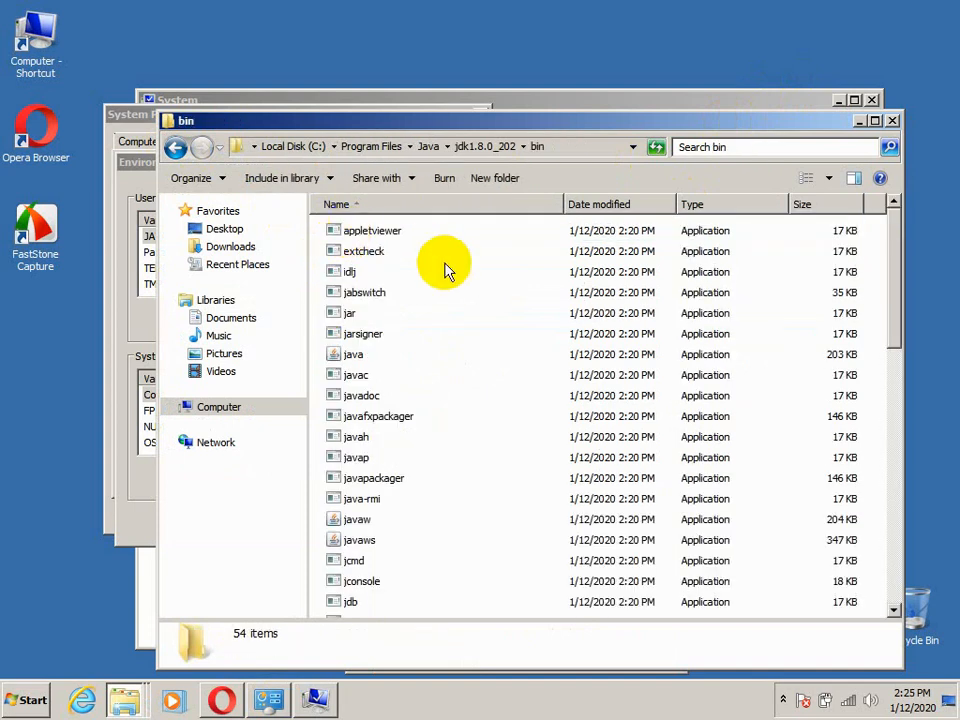
Copy the folder path C:\Program Files\Java\jdk1.8.0_202\bin from the location shown in the idlj file's properties
{"action": "right_click", "coordinate": [349, 274]}
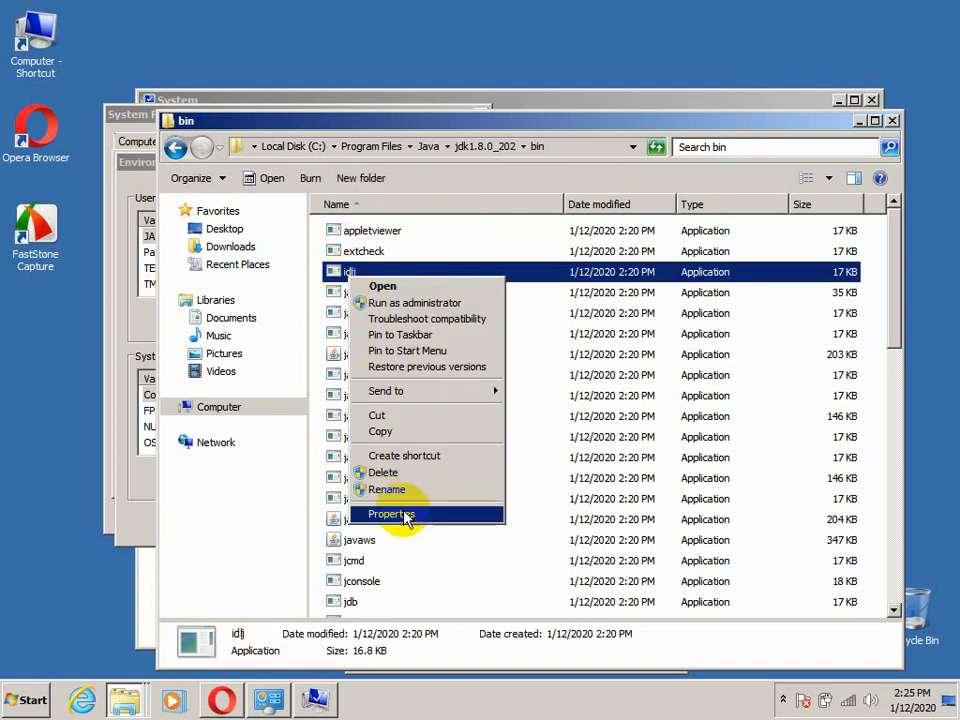
{"action": "left_click", "coordinate": [391, 514]}
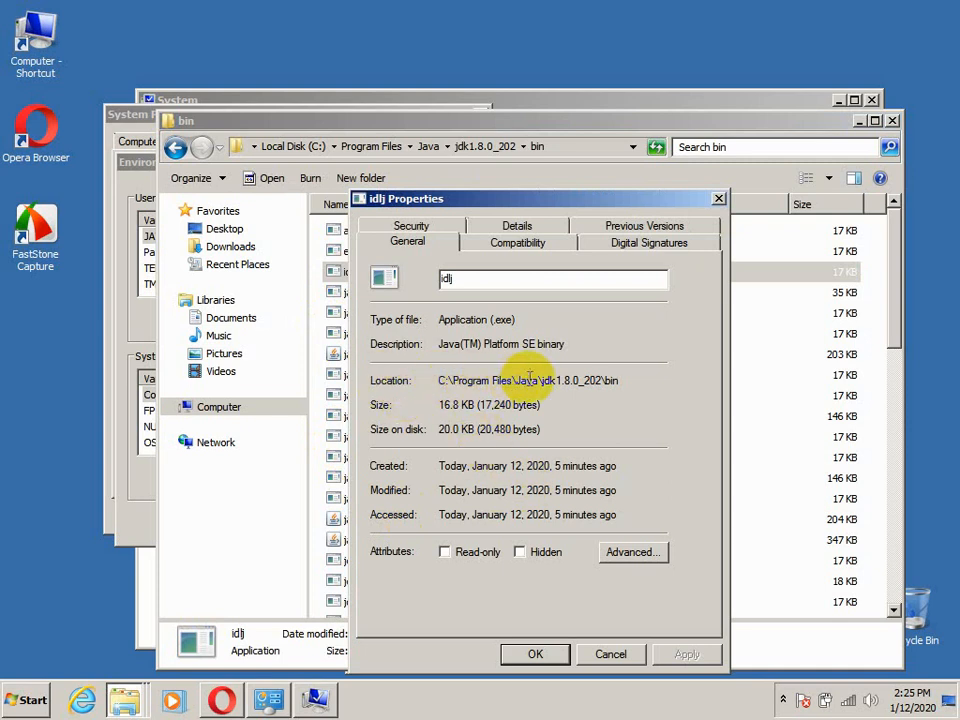
{"action": "left_click", "coordinate": [438, 379]}
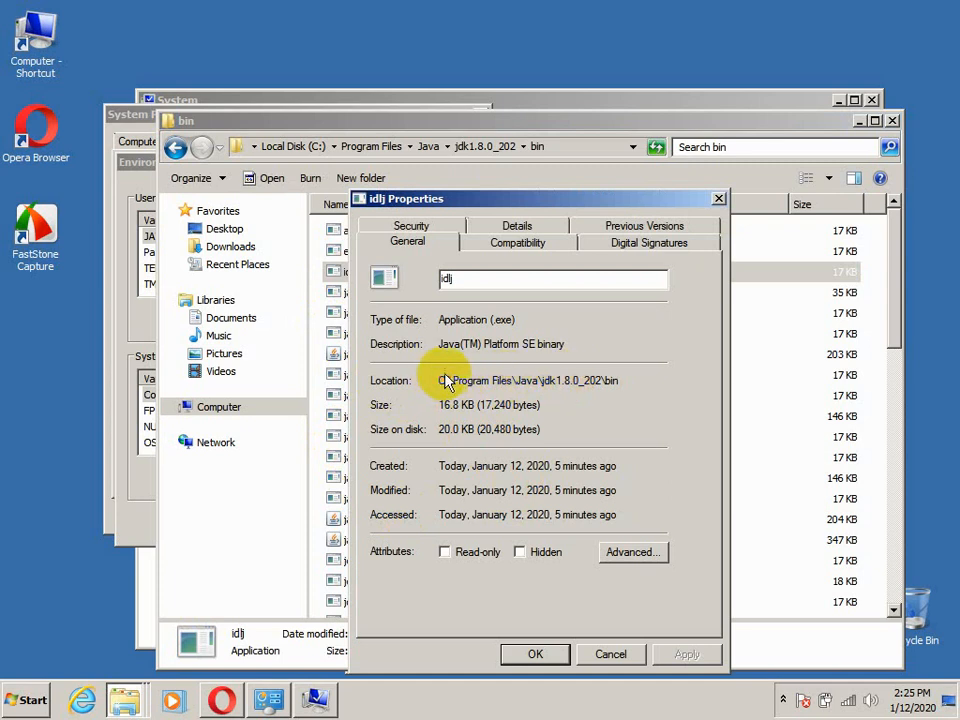
{"action": "left_click_drag", "start_coordinate": [438, 381], "coordinate": [610, 379]}
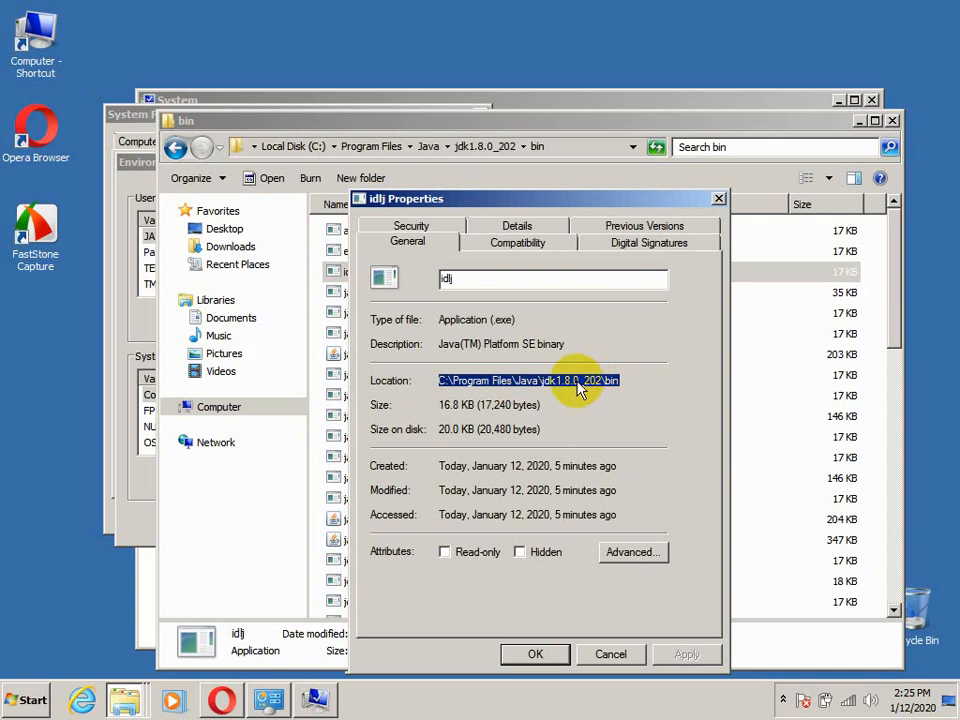
{"action": "right_click", "coordinate": [578, 383]}
{"action": "left_click", "coordinate": [632, 432]}
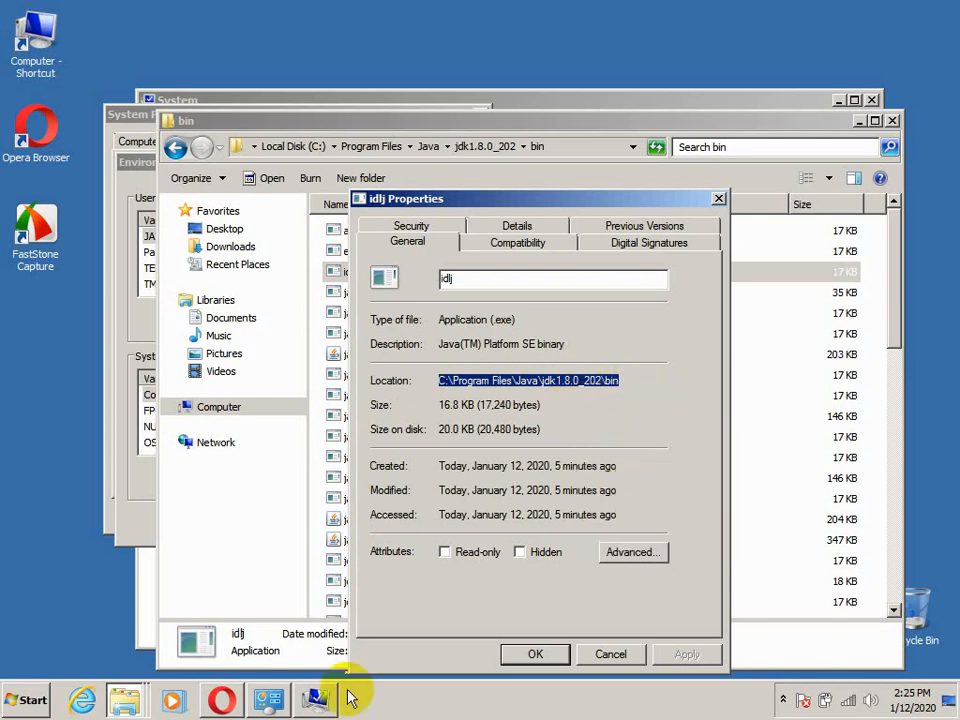
Replace the user Path variable's value with the copied path C:\Program Files\Java\jdk1.8.0_202\bin and confirm the environment variable and system property changes
{"action": "left_click", "coordinate": [316, 701]}
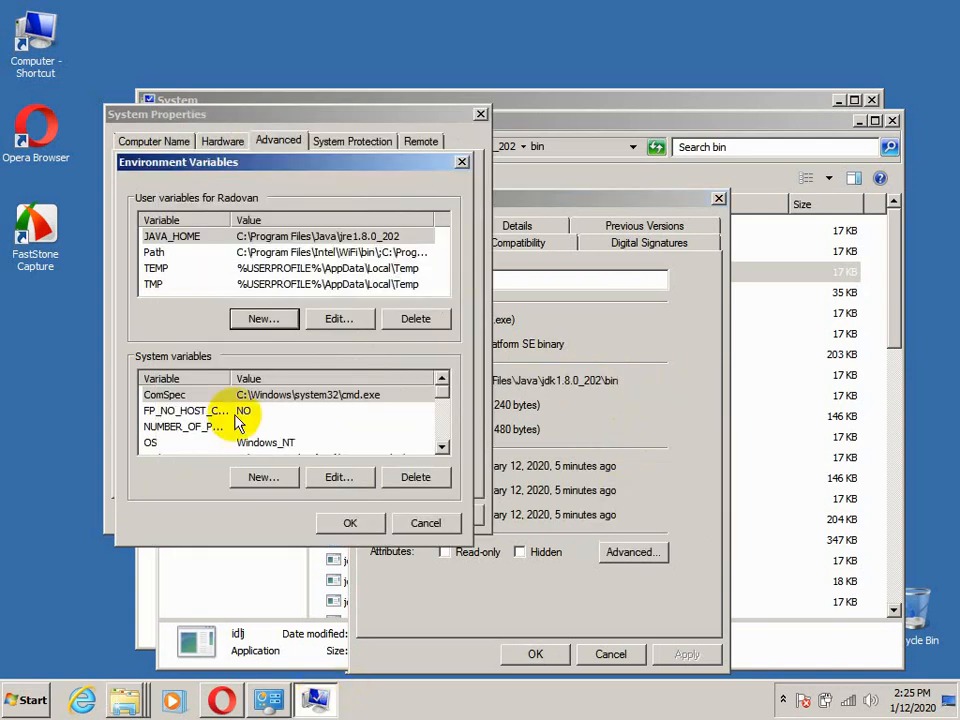
{"action": "left_click", "coordinate": [155, 253]}
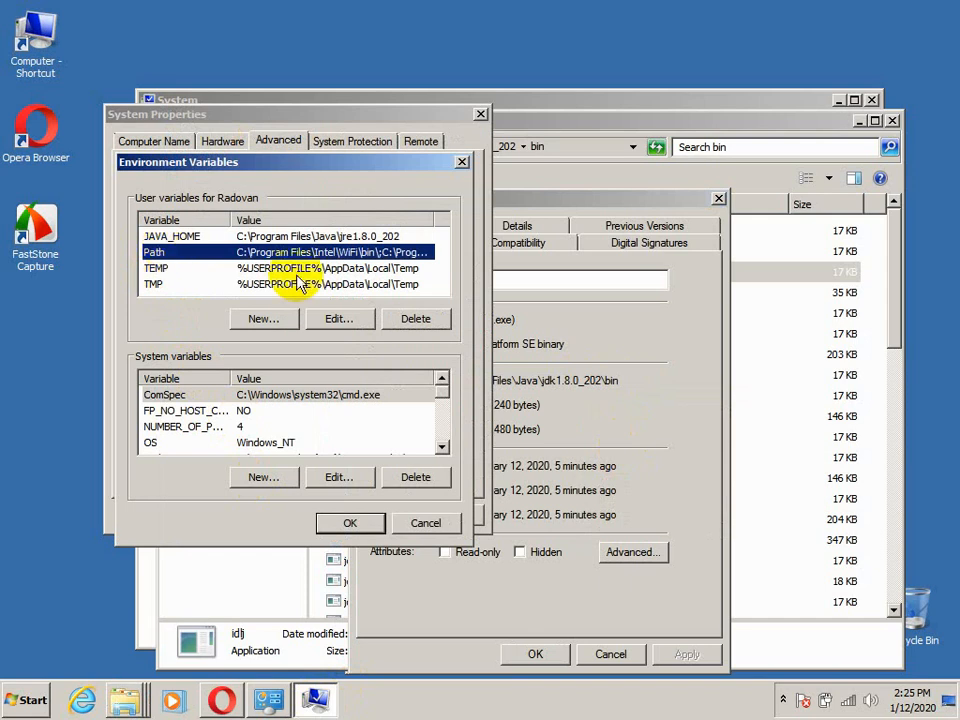
{"action": "left_click", "coordinate": [339, 318]}
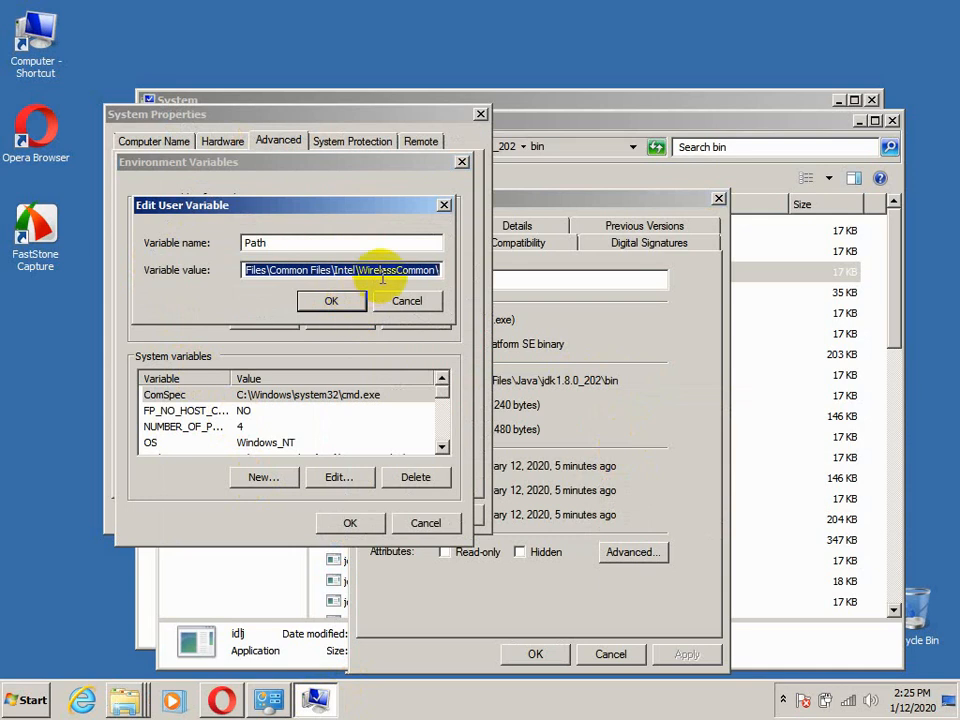
{"action": "key", "text": "Delete"}
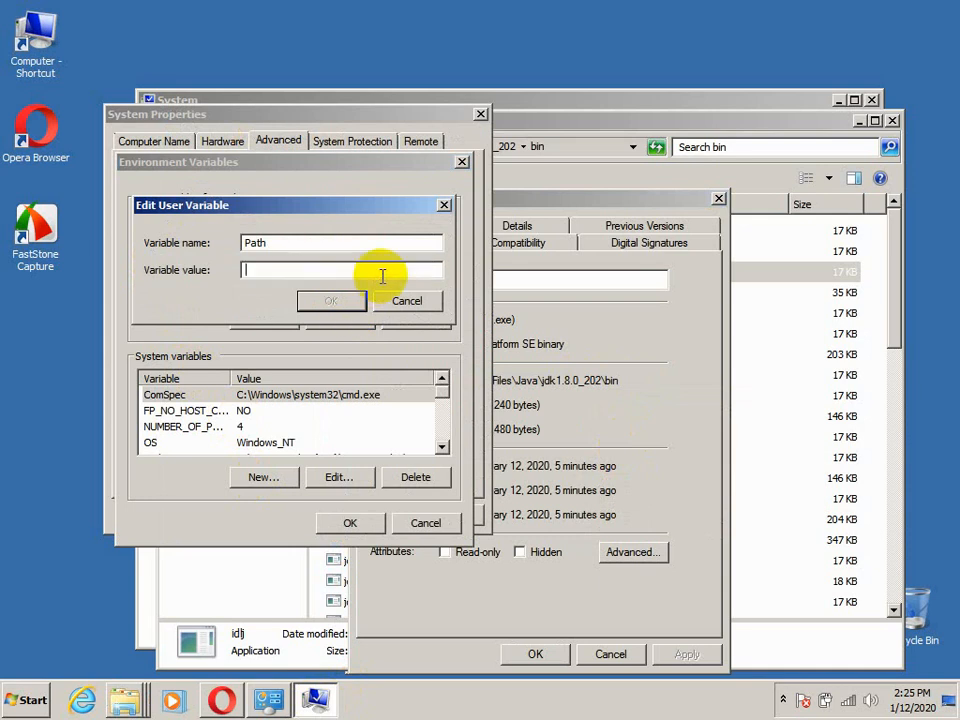
{"action": "right_click", "coordinate": [268, 274]}
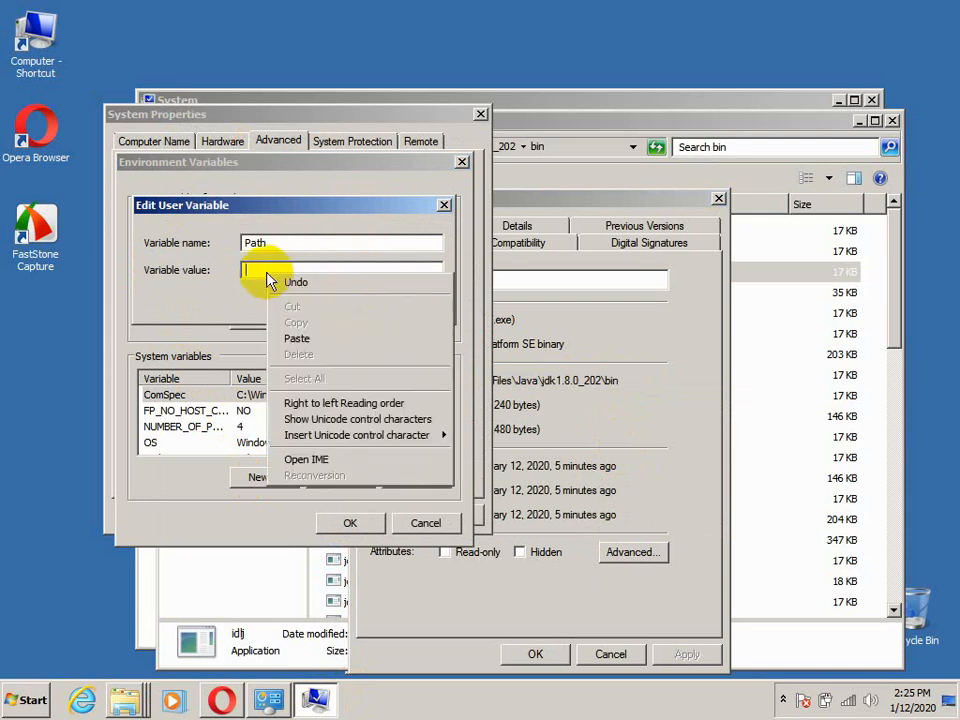
{"action": "left_click", "coordinate": [298, 339]}
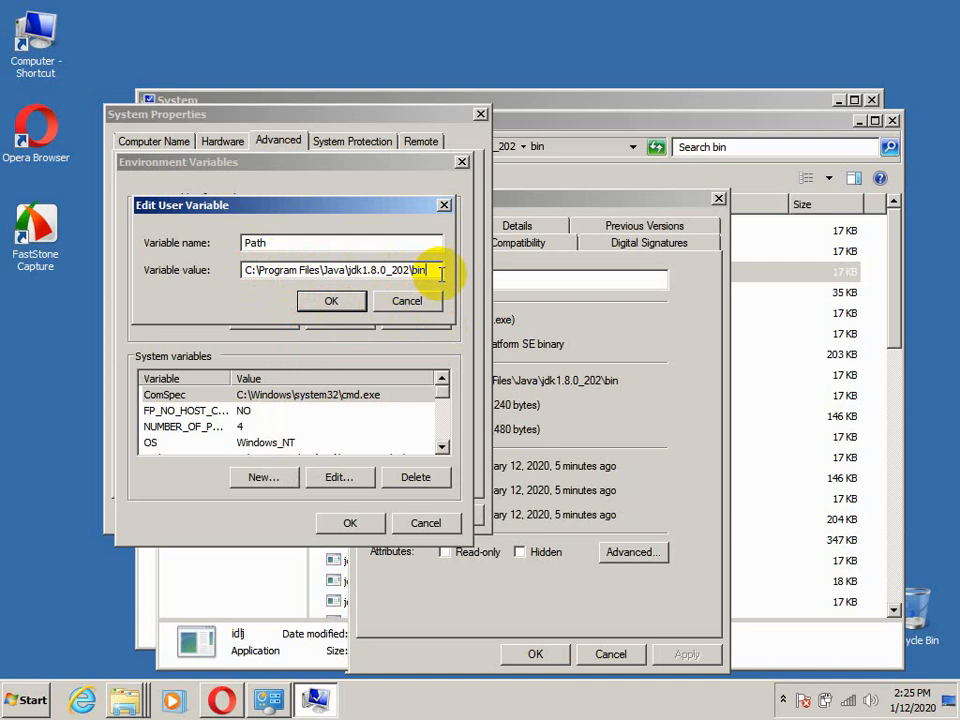
{"action": "left_click", "coordinate": [326, 302]}
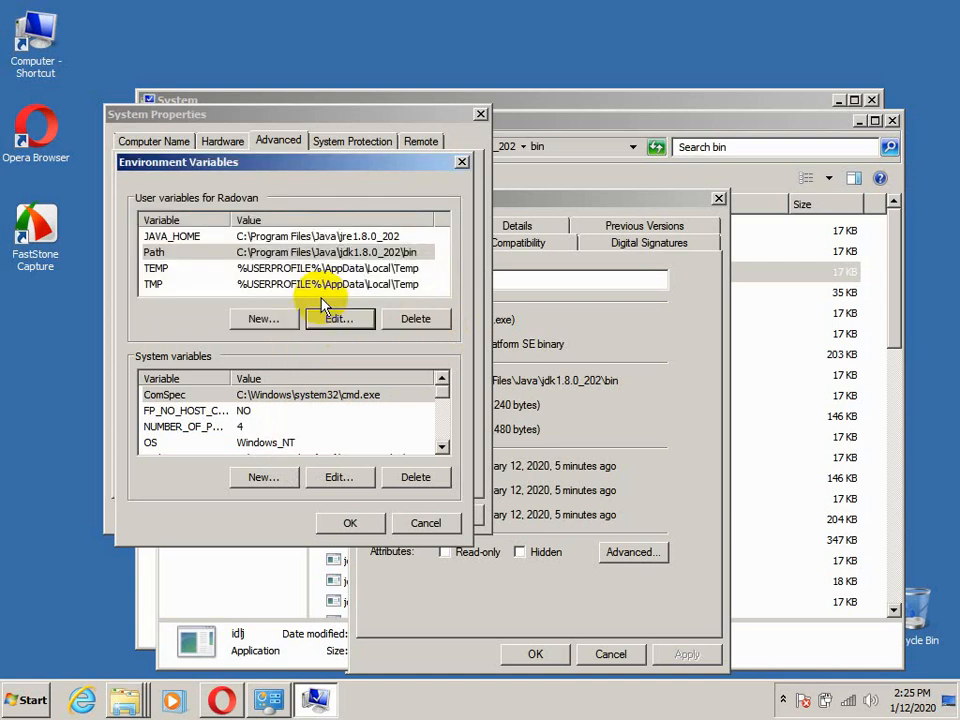
{"action": "left_click", "coordinate": [350, 523]}
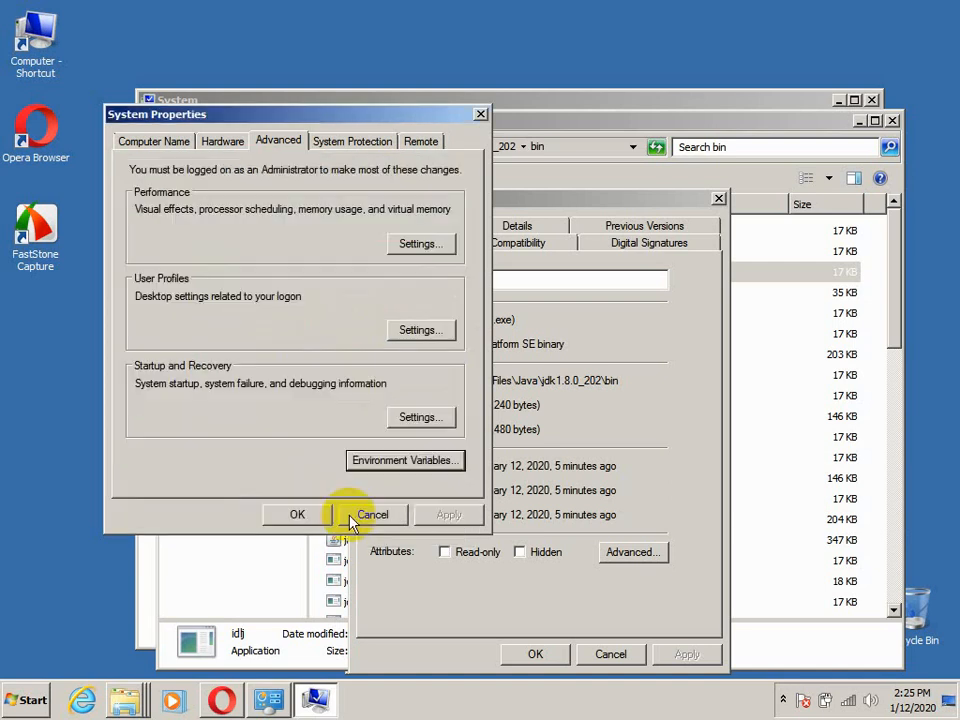
{"action": "left_click", "coordinate": [290, 516]}
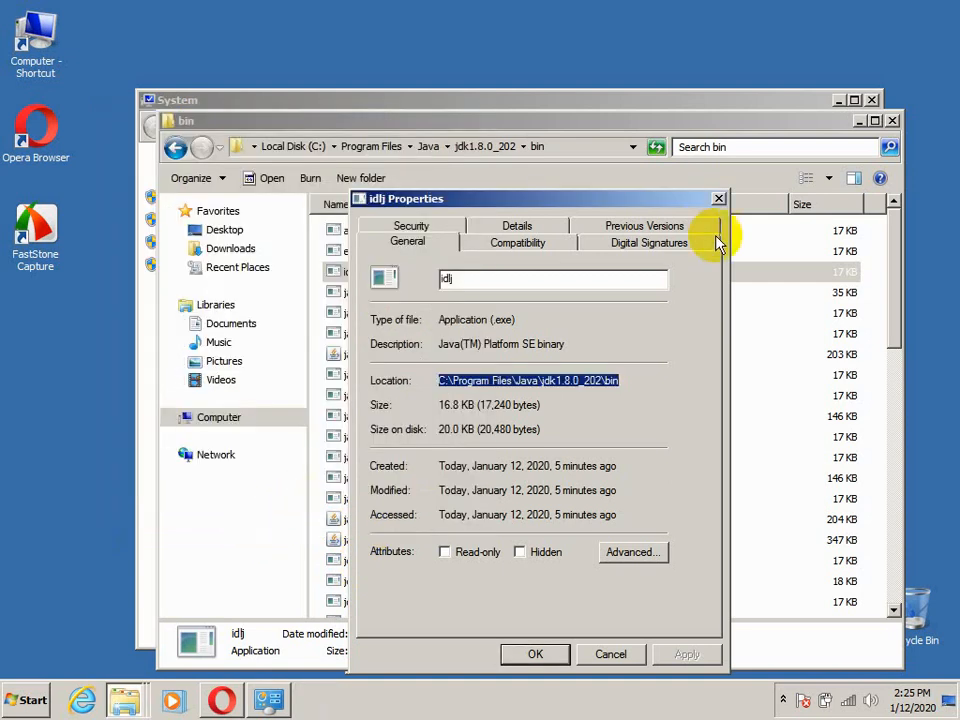
Close the idlj properties, the bin folder, the COPYRIGHT properties and the System window
{"action": "left_click", "coordinate": [719, 200]}
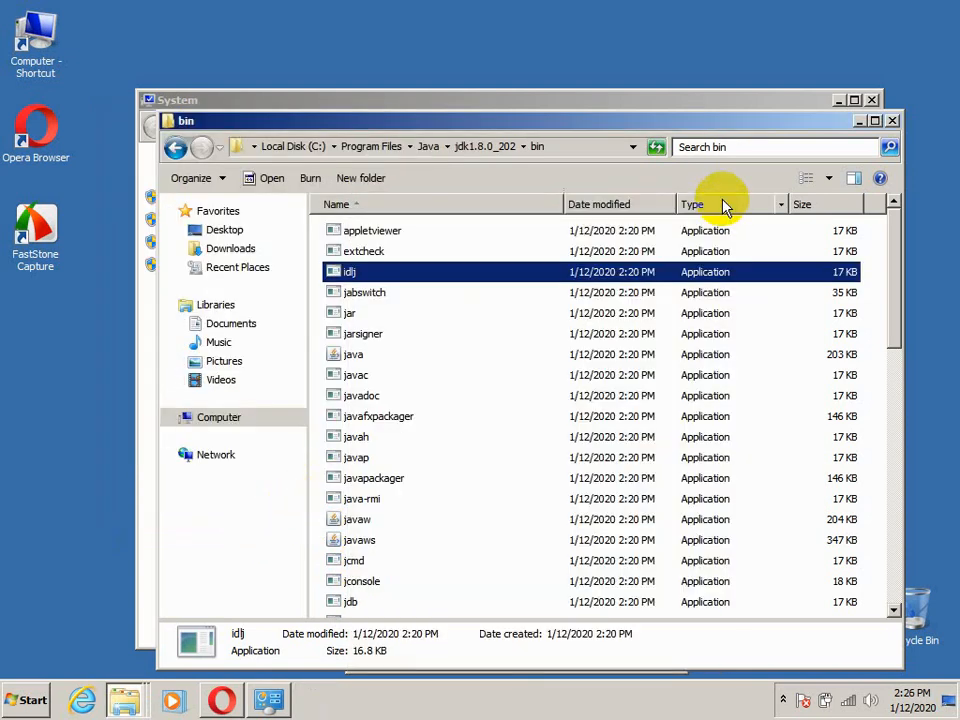
{"action": "left_click", "coordinate": [892, 121]}
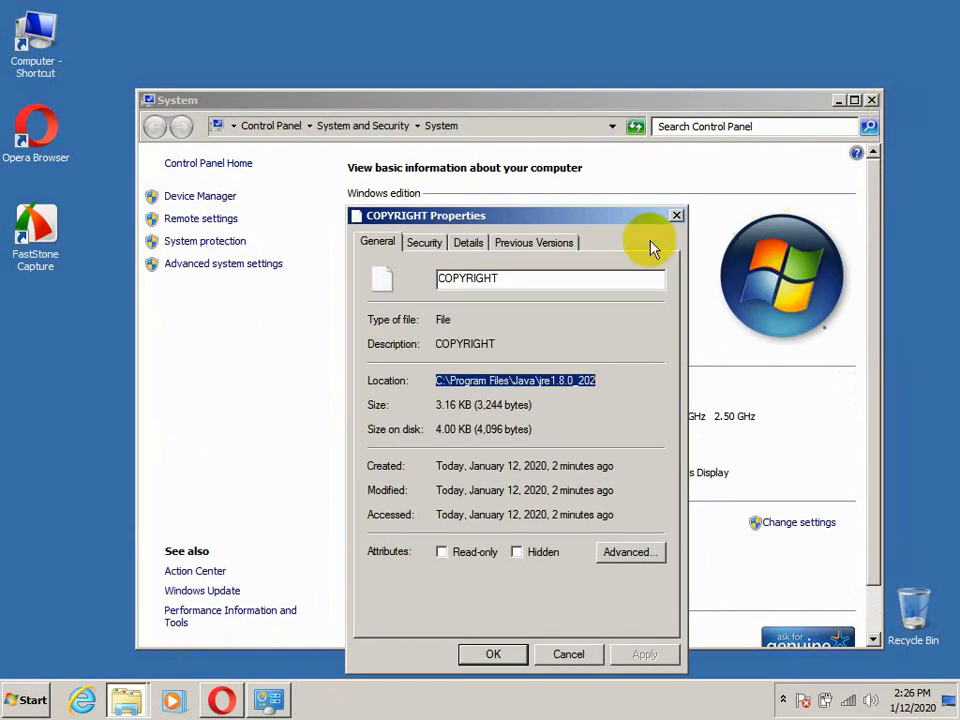
{"action": "left_click", "coordinate": [677, 215]}
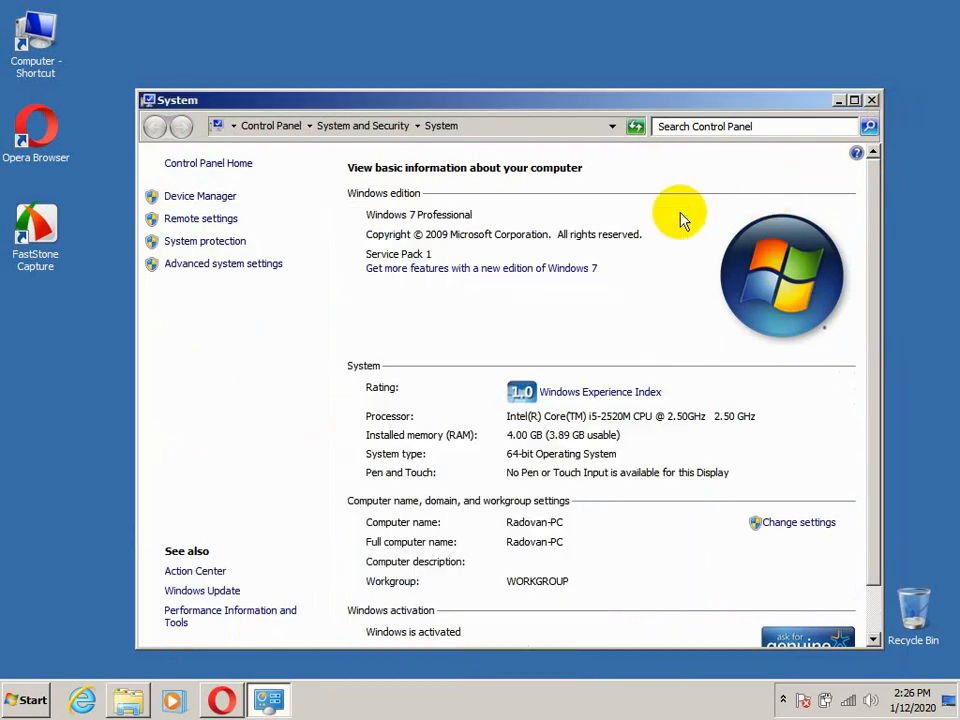
{"action": "left_click", "coordinate": [872, 101]}
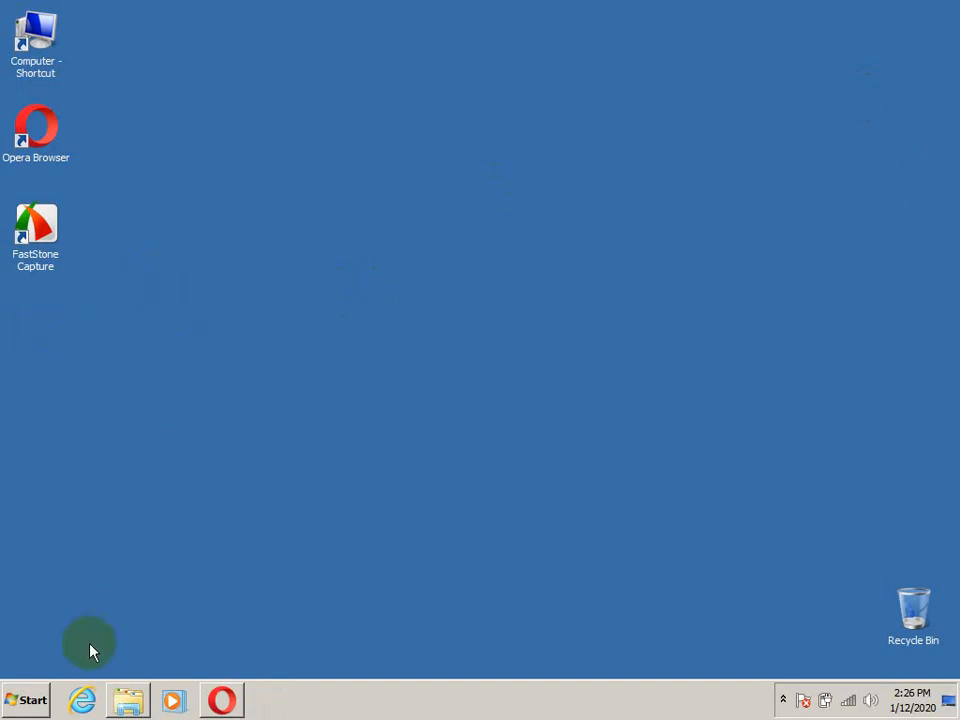
Search for CMD among the programs and open the command prompt
{"action": "left_click", "coordinate": [15, 705]}
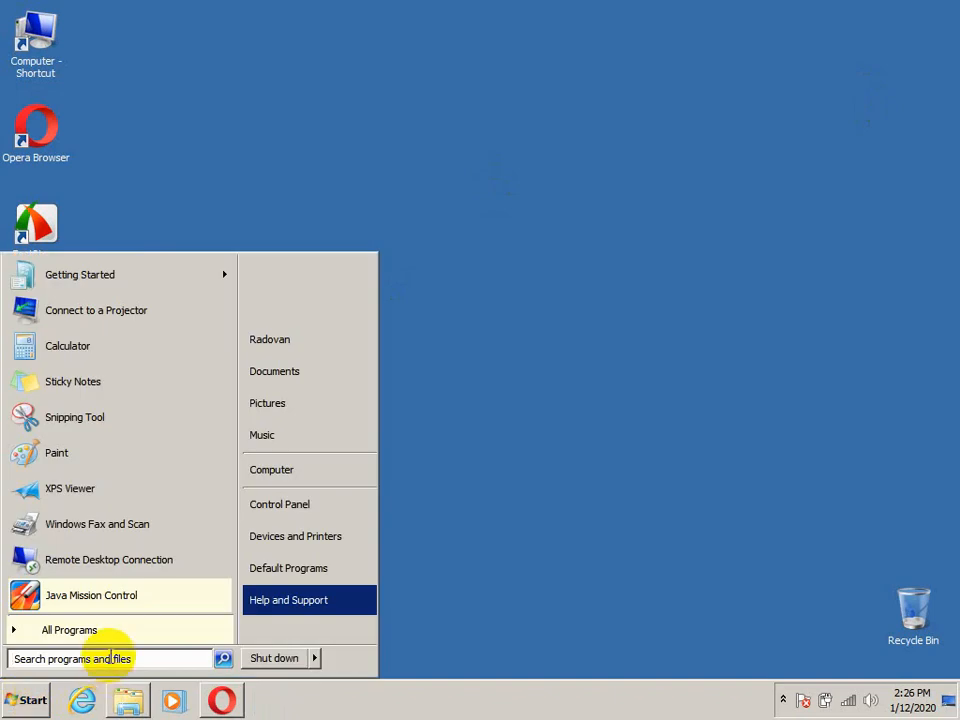
{"action": "type", "text": "c"}
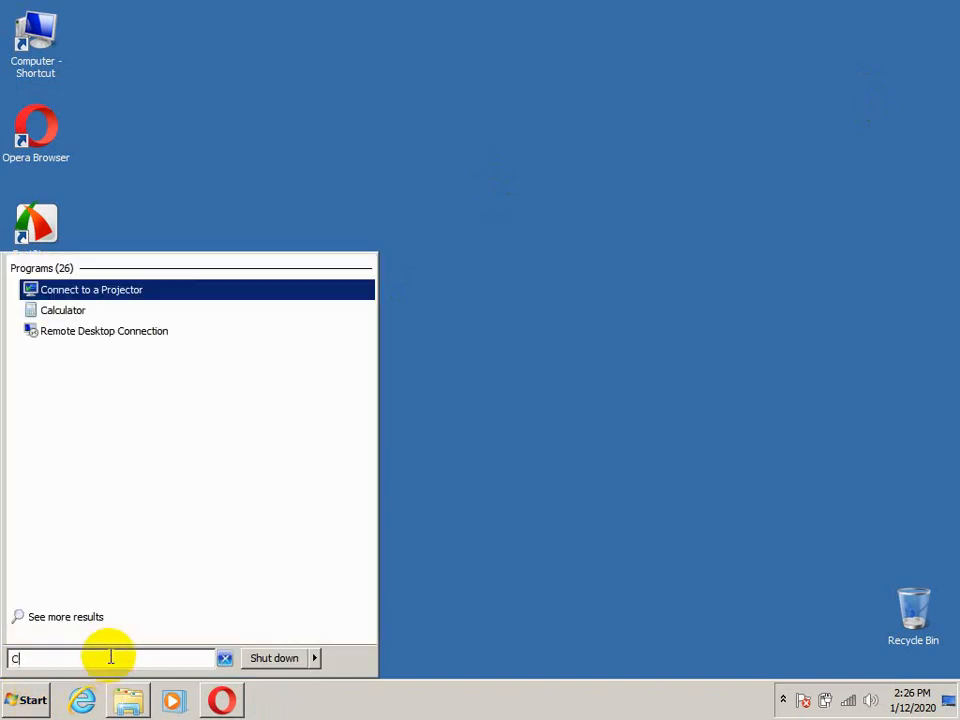
{"action": "type", "text": "MD"}
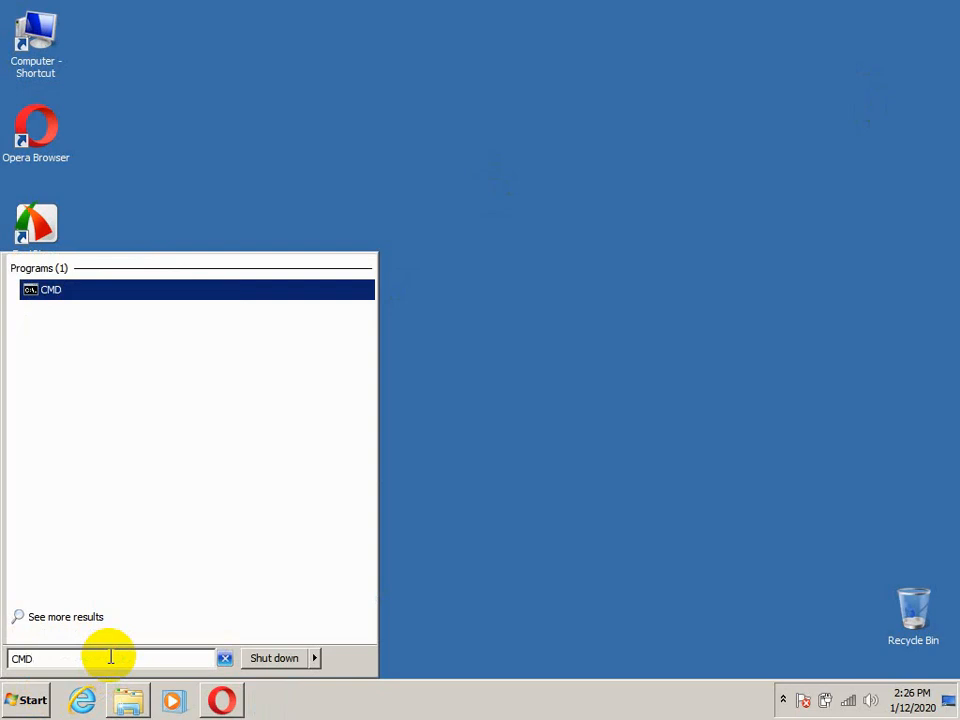
{"action": "left_click", "coordinate": [45, 290]}
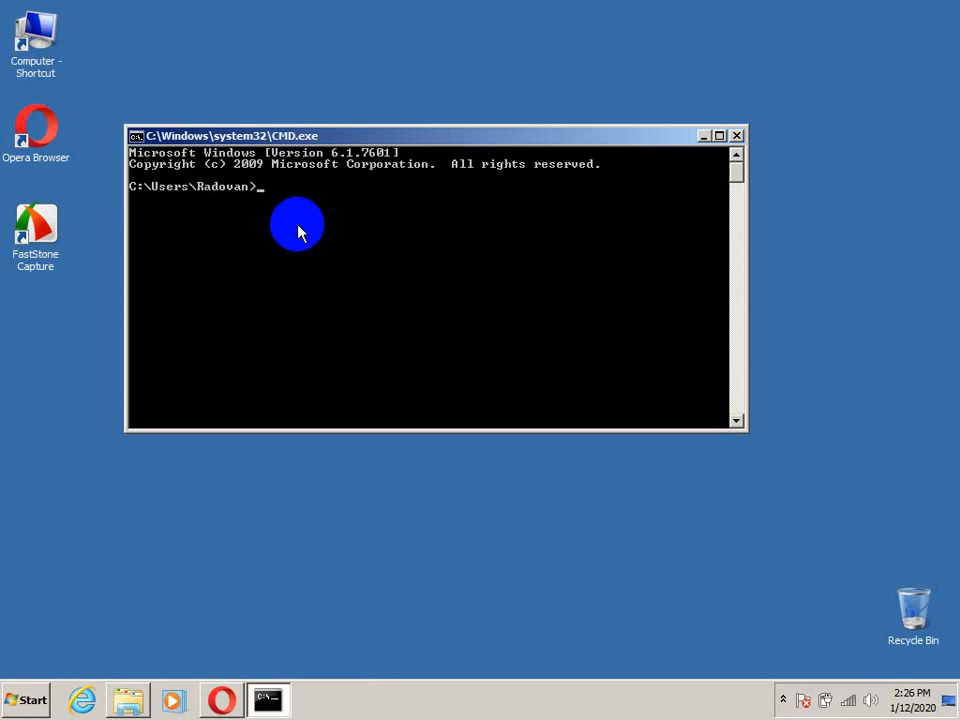
Run the java command and review its usage output from beginning to end
{"action": "type", "text": "java"}
{"action": "key", "text": "Return"}
{"action": "right_click", "coordinate": [299, 229]}
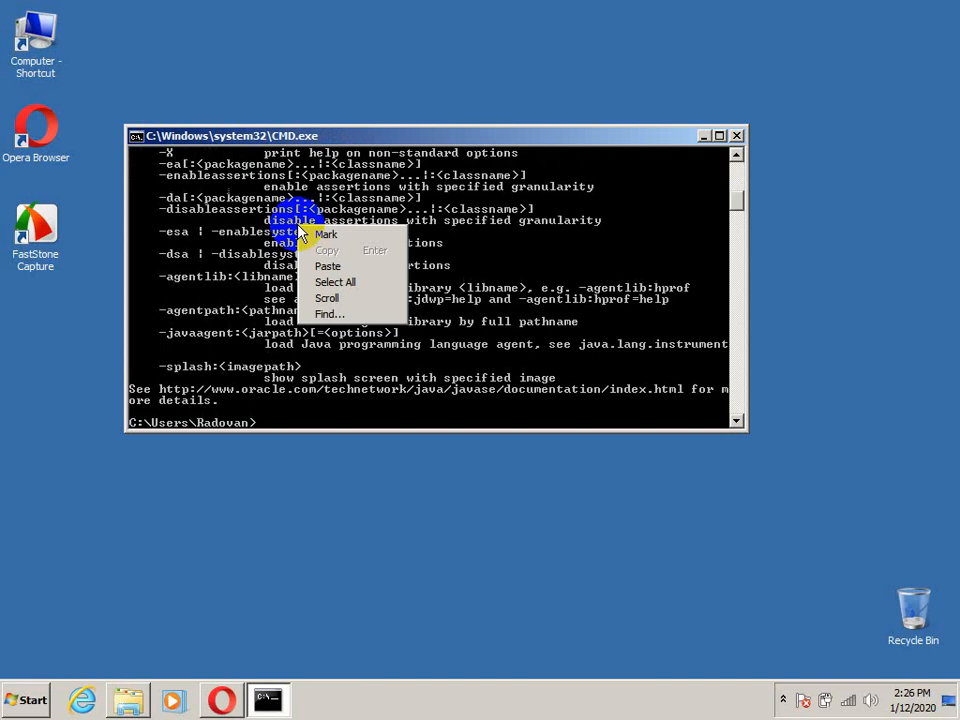
{"action": "left_click", "coordinate": [579, 251]}
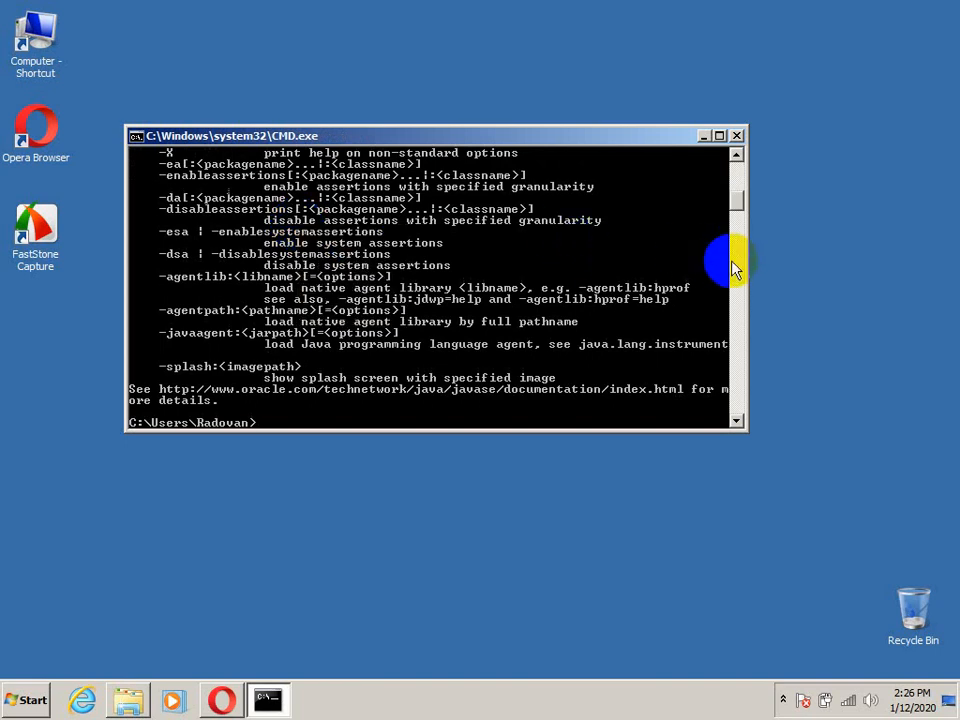
{"action": "left_click_drag", "start_coordinate": [735, 197], "coordinate": [735, 175]}
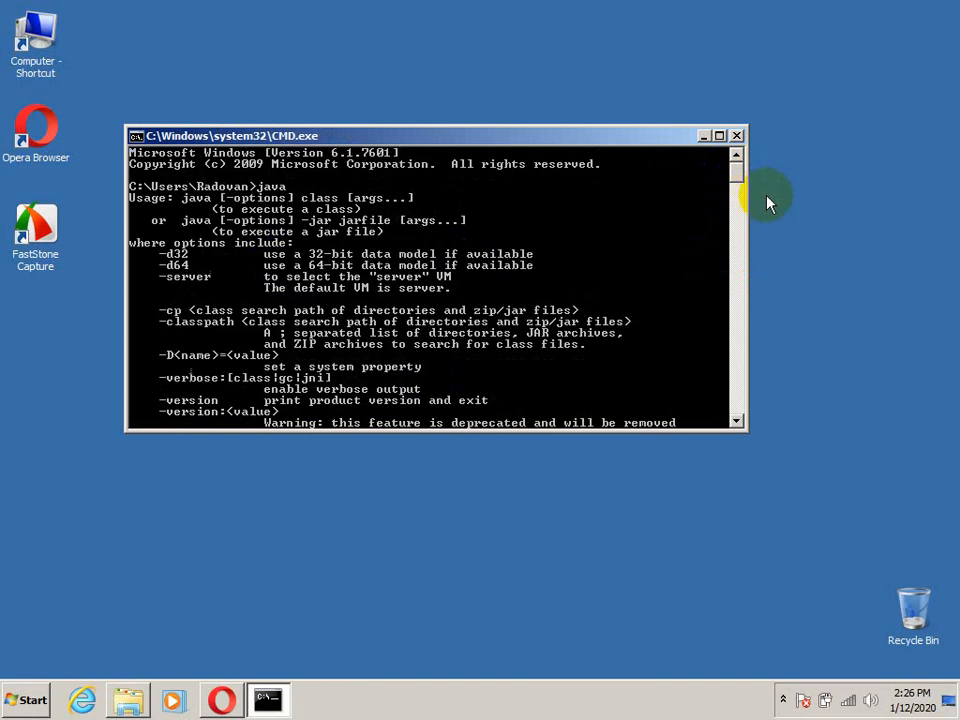
{"action": "left_click_drag", "start_coordinate": [739, 182], "coordinate": [750, 218]}
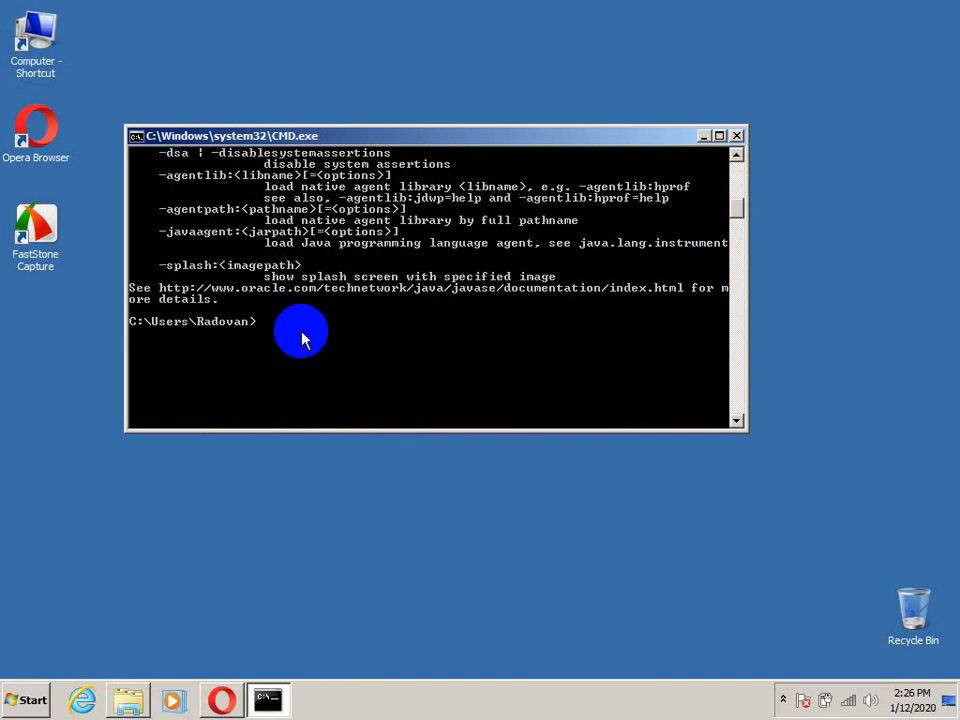
Run the javac command, review its list of compiler options, and close the command prompt
{"action": "type", "text": "javac"}
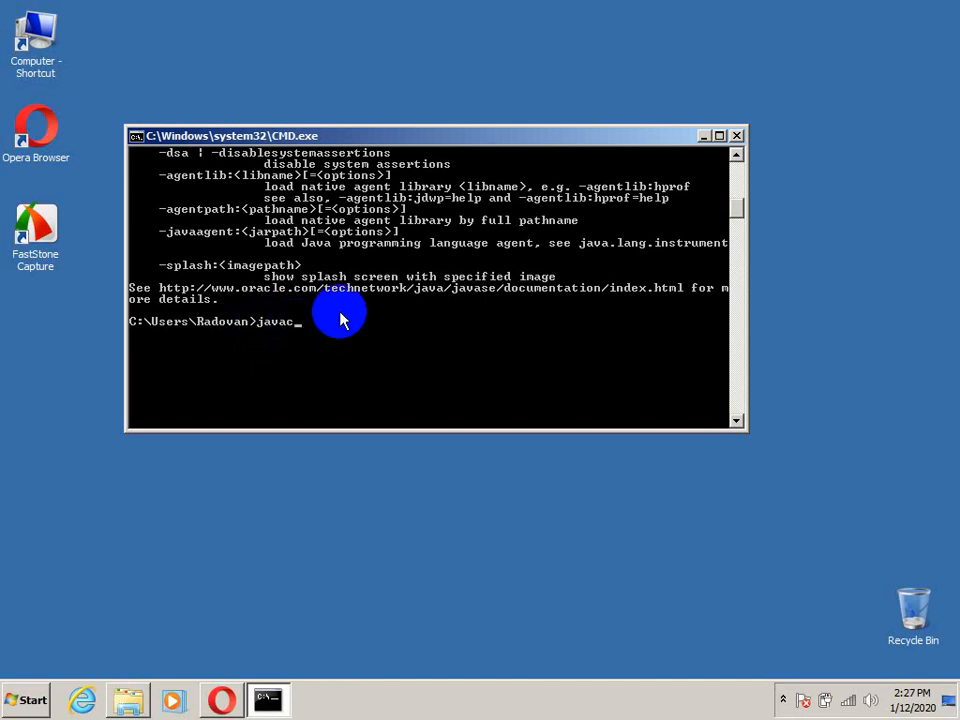
{"action": "key", "text": "Return"}
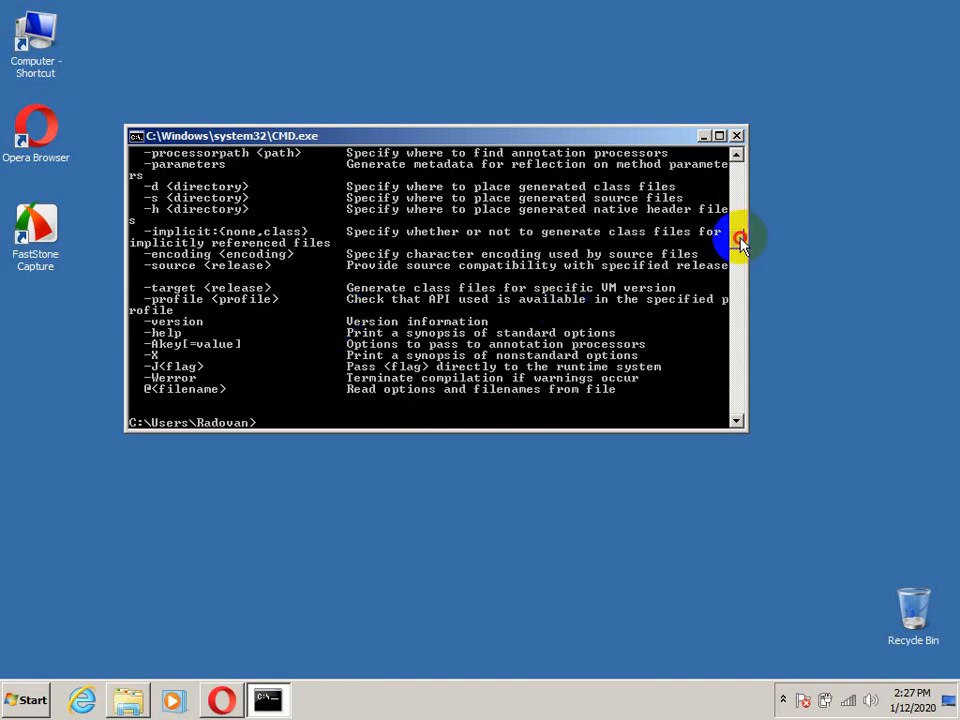
{"action": "left_click_drag", "start_coordinate": [740, 242], "coordinate": [740, 203]}
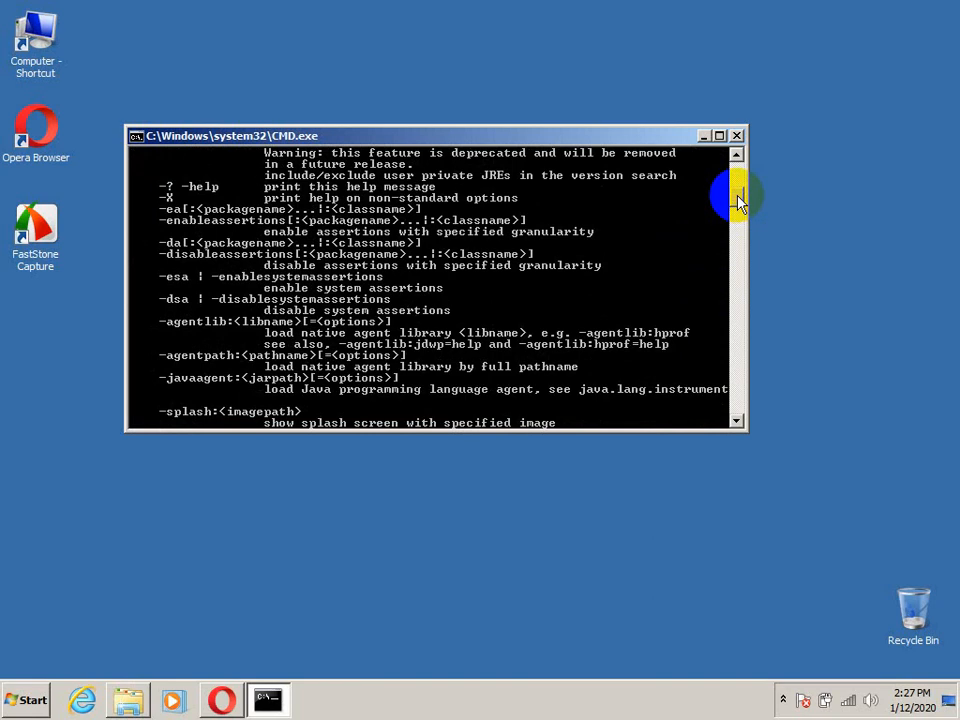
{"action": "left_click_drag", "start_coordinate": [738, 203], "coordinate": [756, 273]}
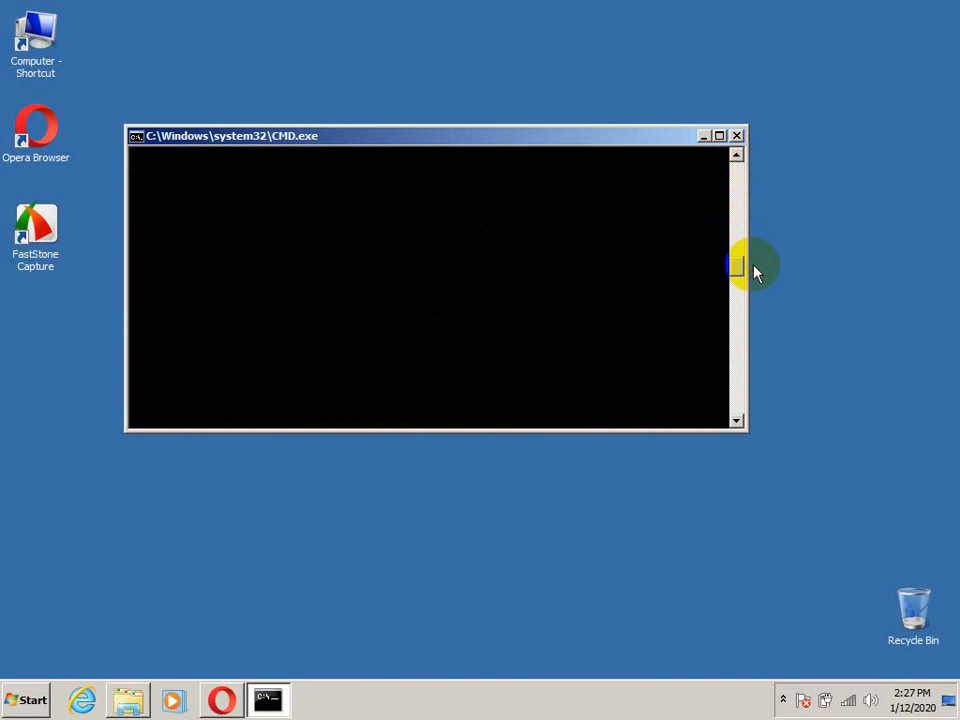
{"action": "left_click", "coordinate": [736, 136]}
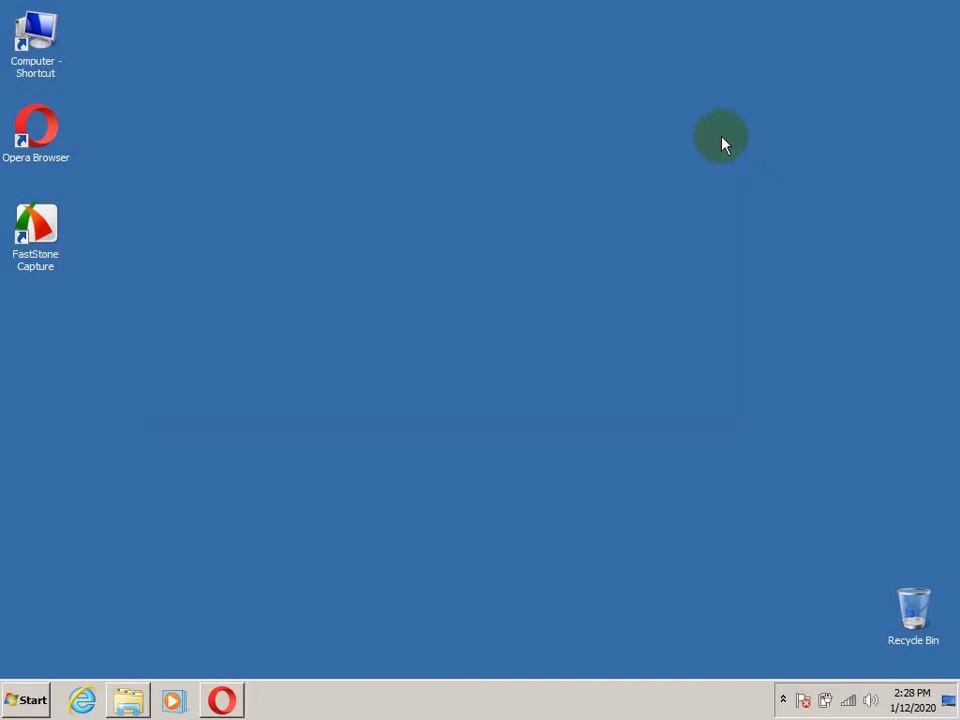
Open the Downloads folder, launch the eclipse-inst-win64 installer and allow it to run
{"action": "double_click", "coordinate": [37, 45]}
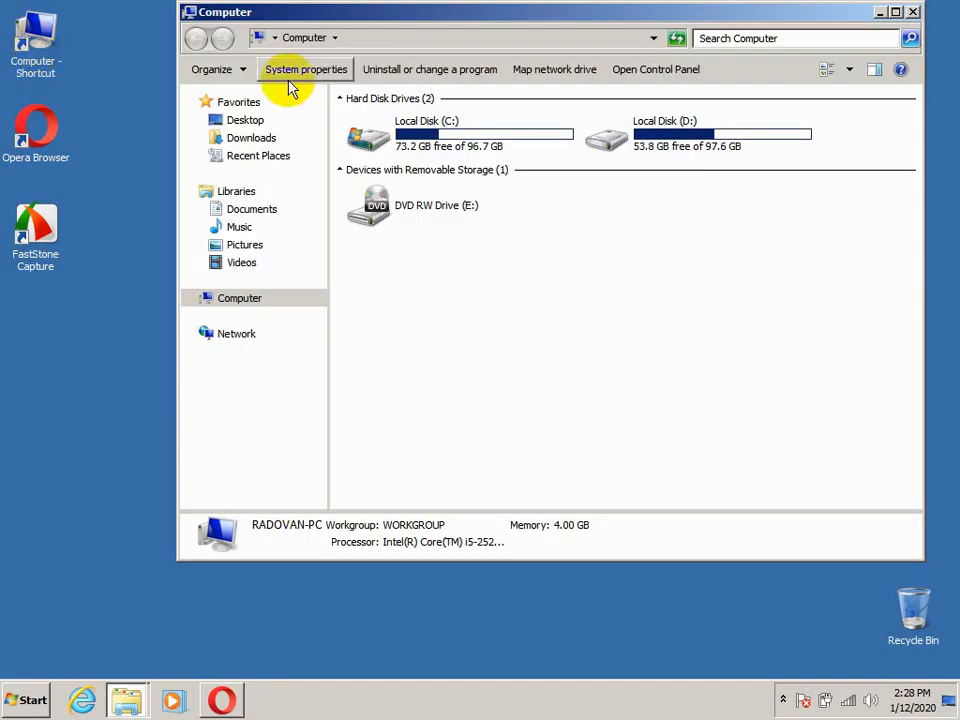
{"action": "left_click", "coordinate": [251, 140]}
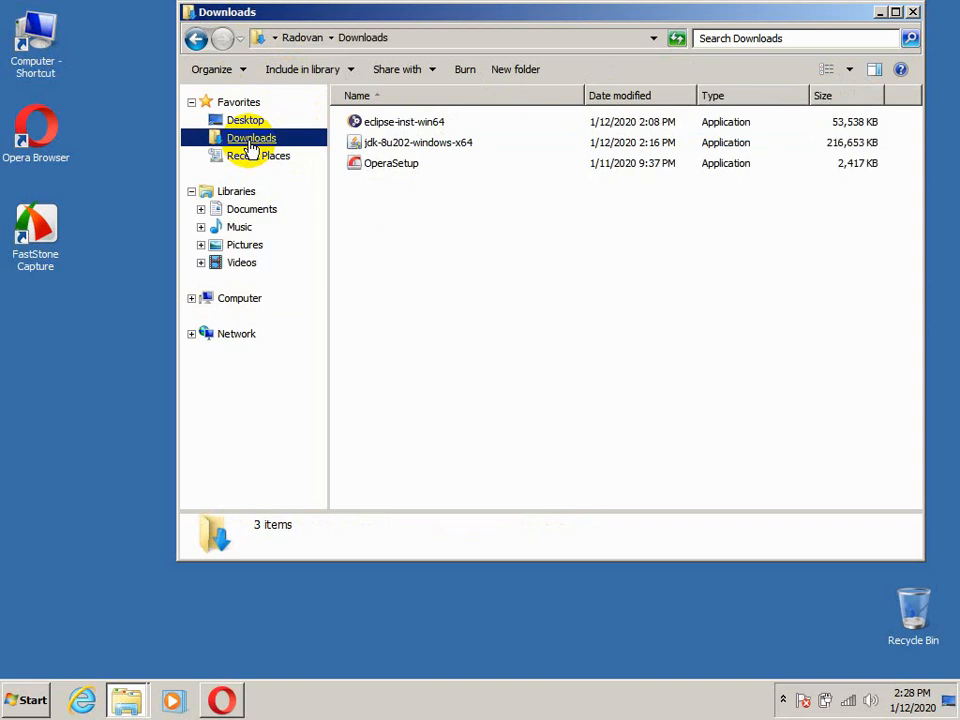
{"action": "left_click", "coordinate": [381, 126]}
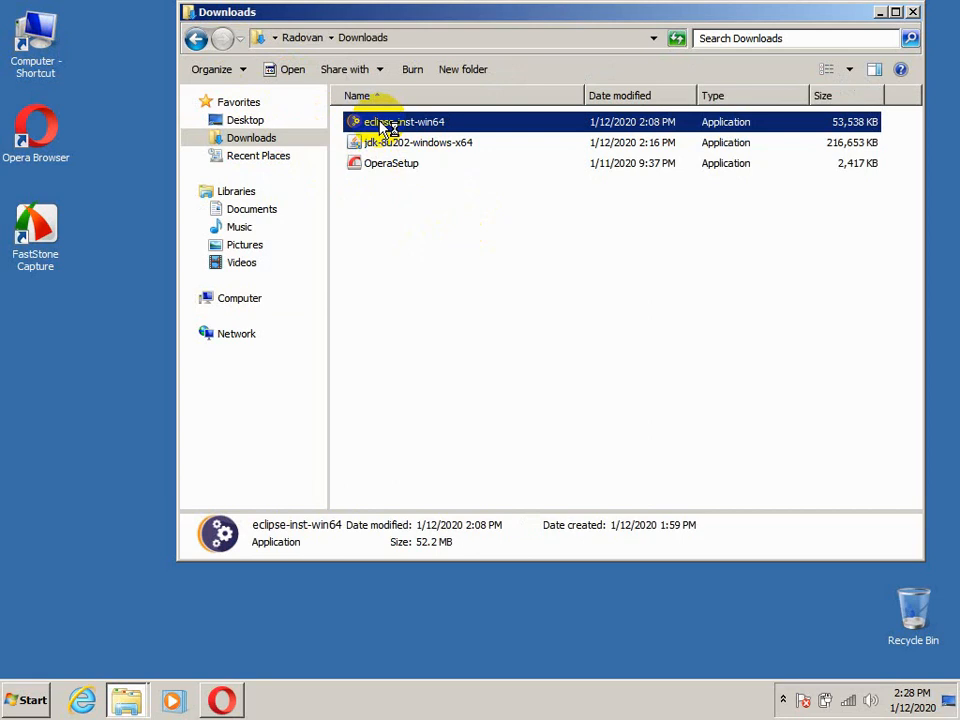
{"action": "double_click", "coordinate": [388, 128]}
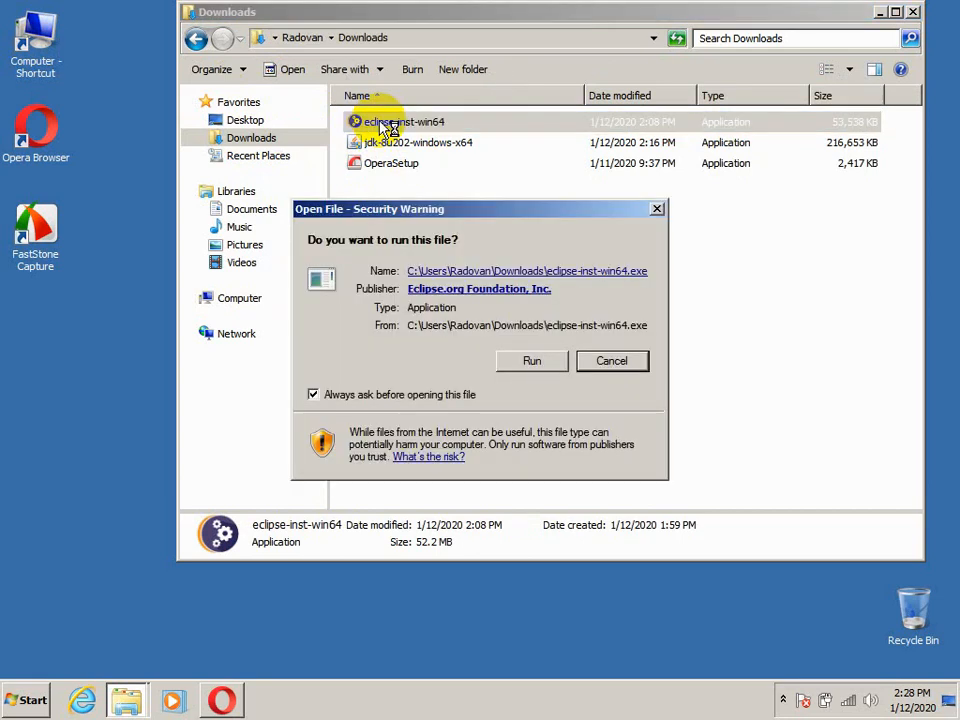
{"action": "left_click", "coordinate": [530, 363]}
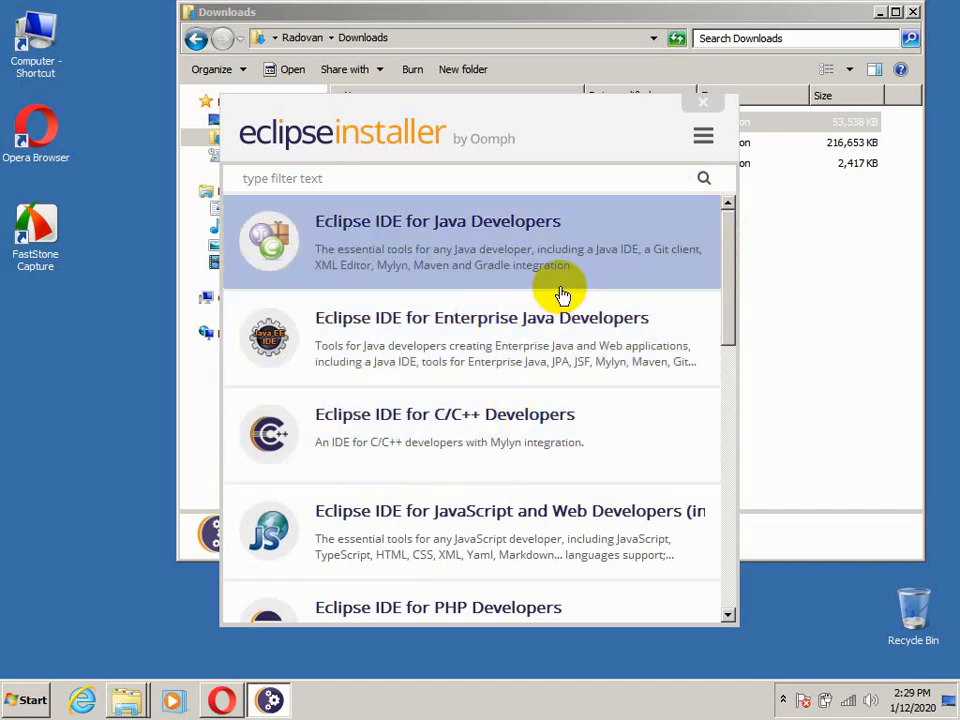
{"action": "left_click", "coordinate": [784, 702]}
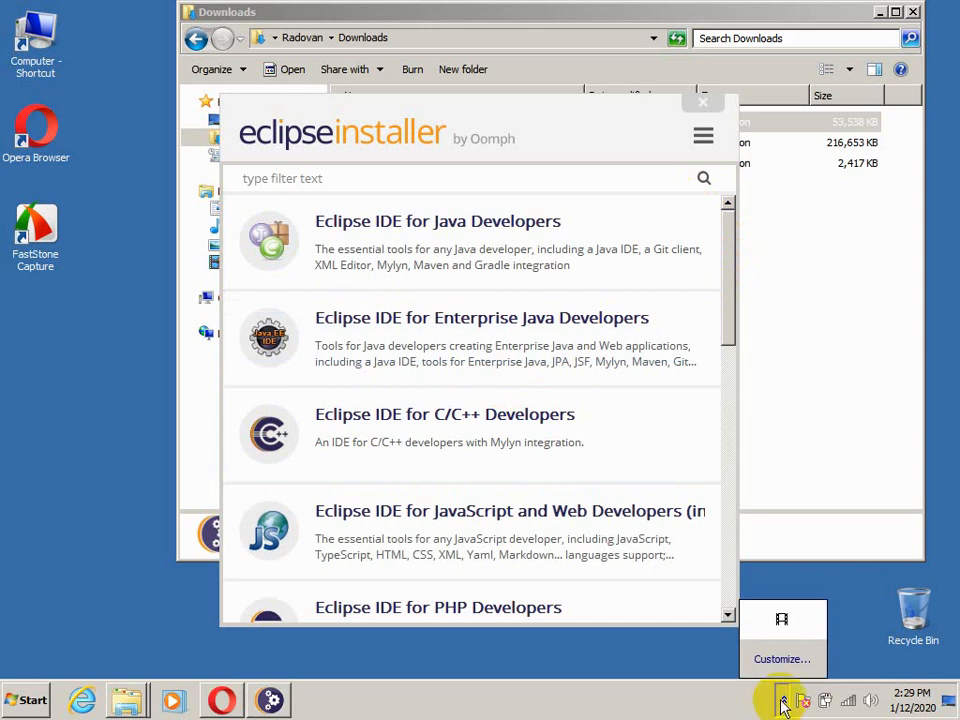
{"action": "left_click", "coordinate": [782, 622]}
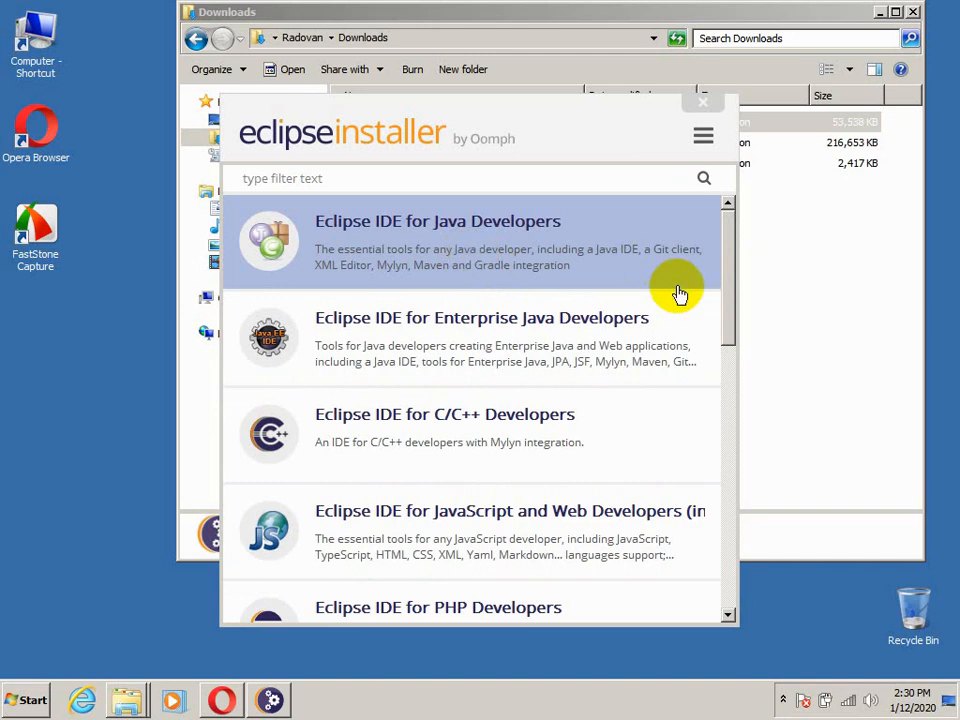
Choose Eclipse IDE for Enterprise Java Developers as the package to install
{"action": "mouse_move", "coordinate": [729, 287]}
{"action": "left_mouse_down"}
{"action": "mouse_move", "coordinate": [733, 510]}
{"action": "mouse_move", "coordinate": [733, 270]}
{"action": "left_mouse_up"}
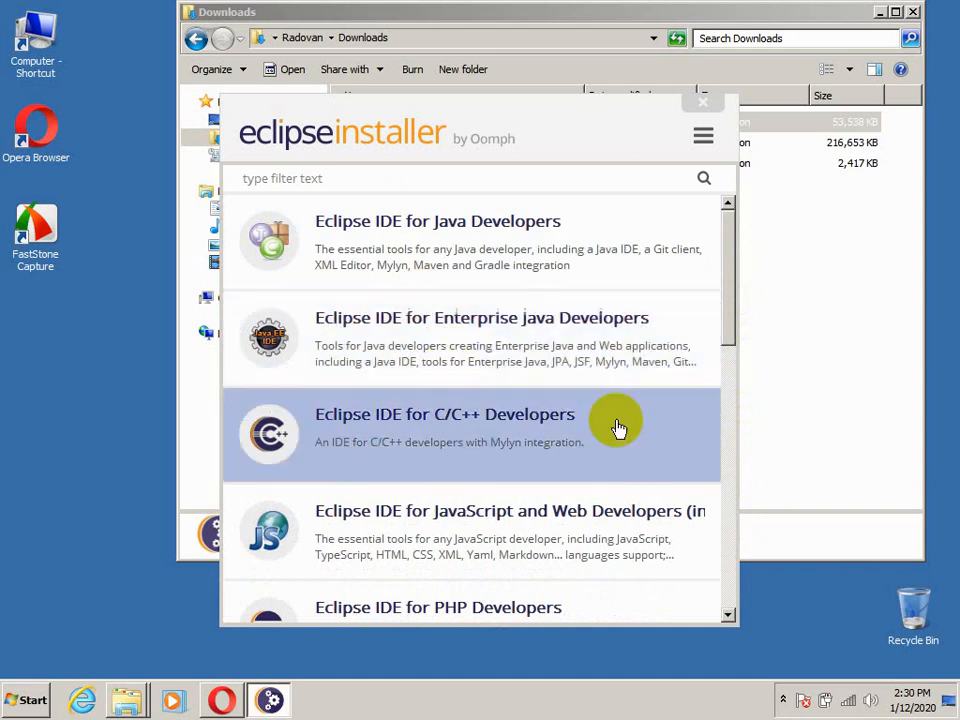
{"action": "left_click", "coordinate": [503, 338]}
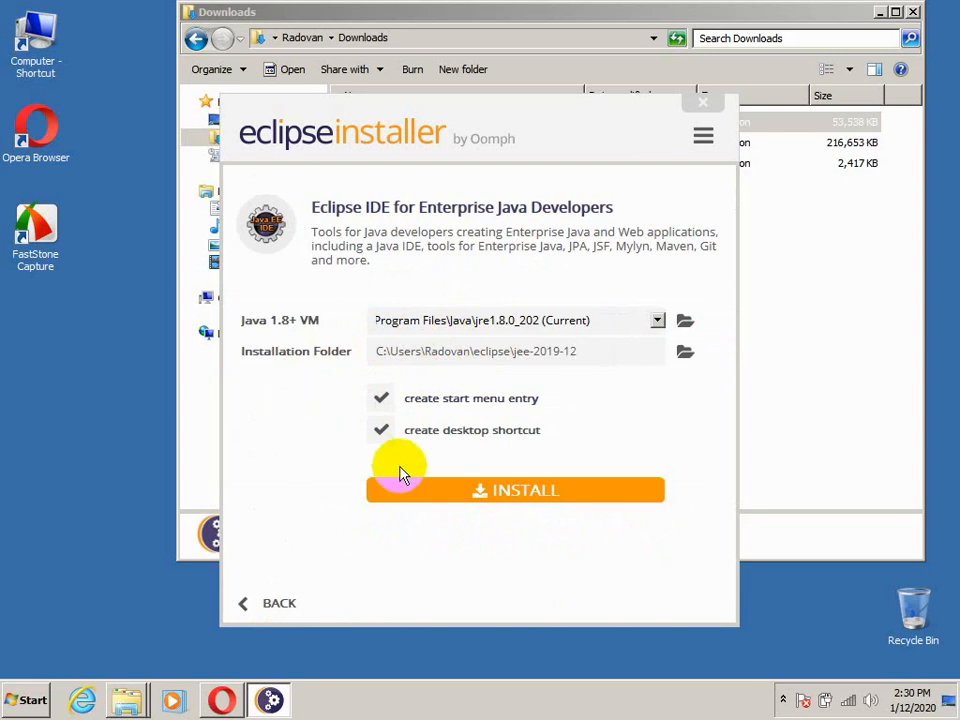
Install the Enterprise Java package with the preset options, reading through and accepting the Eclipse Foundation user agreement and the remaining licenses
{"action": "left_click", "coordinate": [537, 500]}
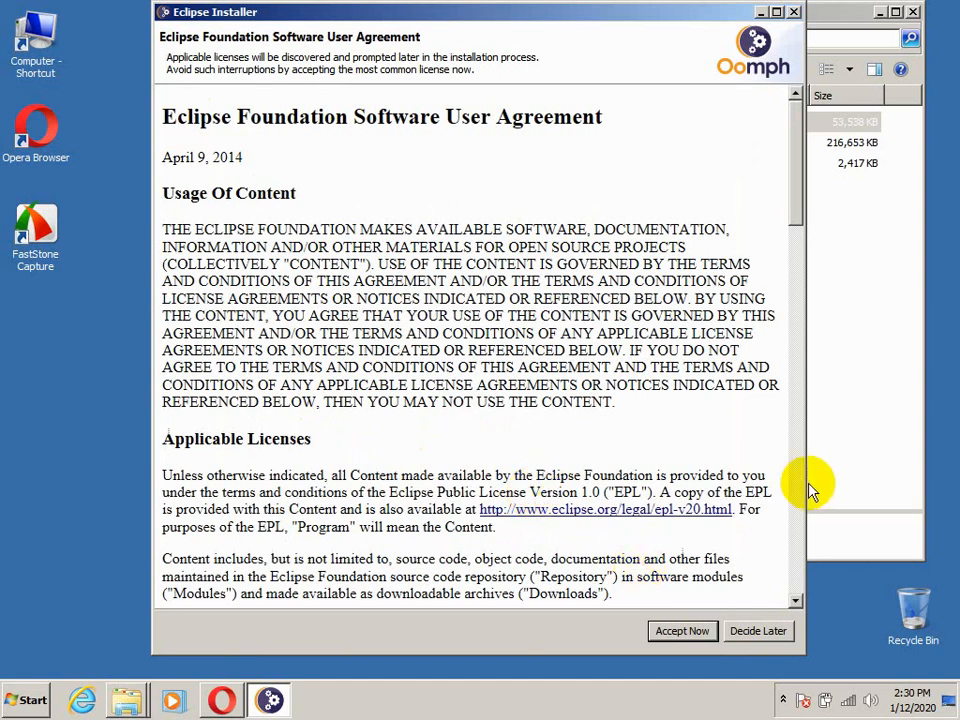
{"action": "left_click_drag", "start_coordinate": [795, 212], "coordinate": [851, 626]}
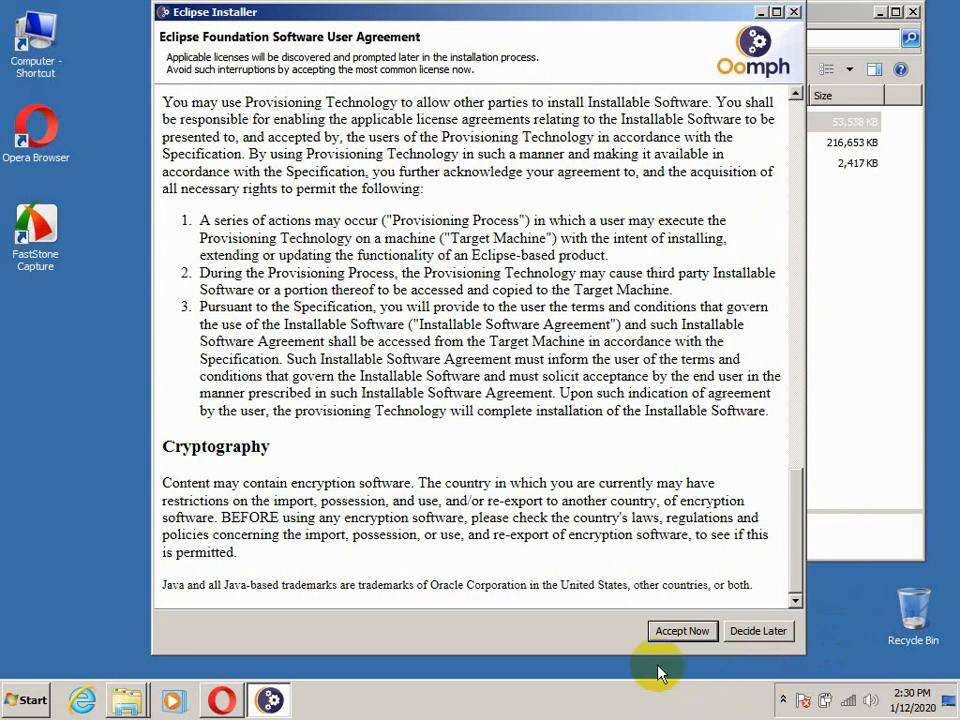
{"action": "left_click", "coordinate": [676, 632]}
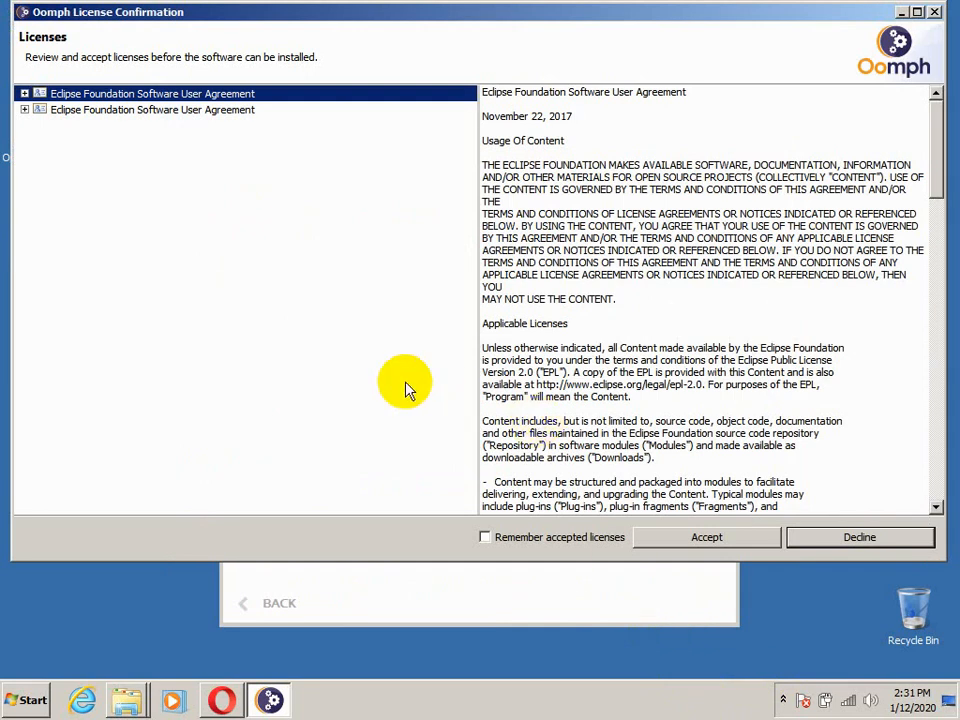
{"action": "left_click", "coordinate": [701, 539]}
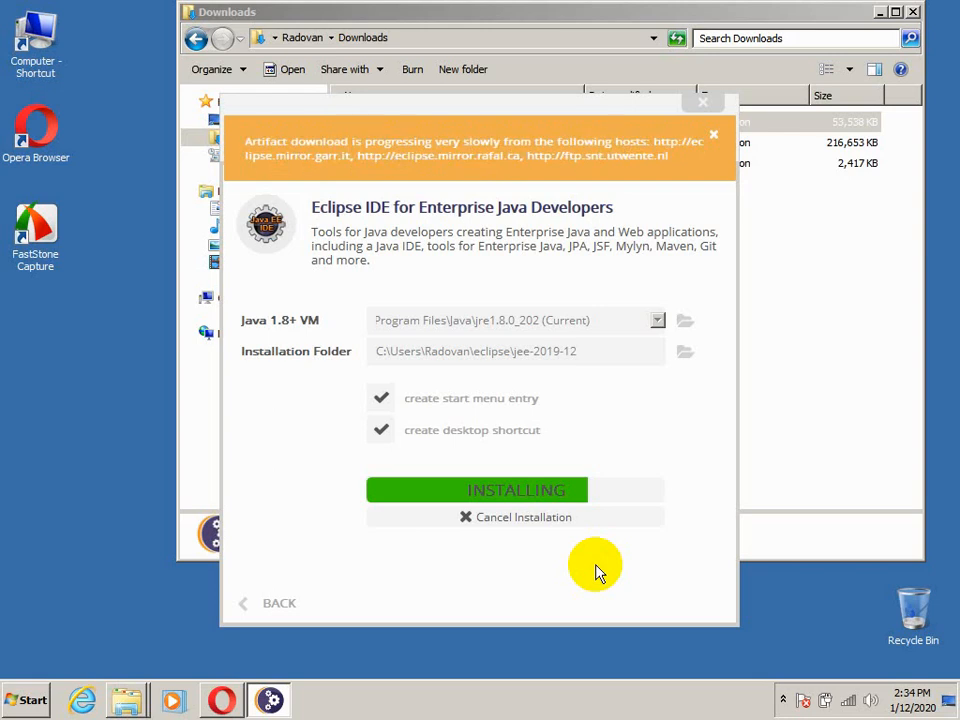
Trust the Eclipse Foundation code signing certificate and accept it for the installation
{"action": "left_click", "coordinate": [784, 701]}
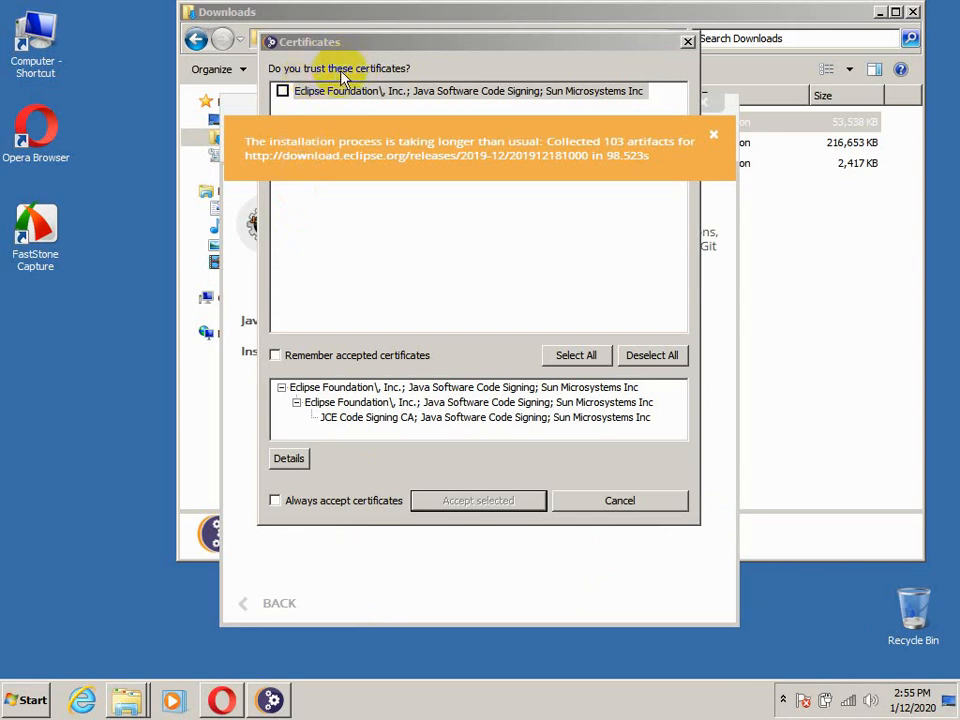
{"action": "left_click", "coordinate": [283, 91]}
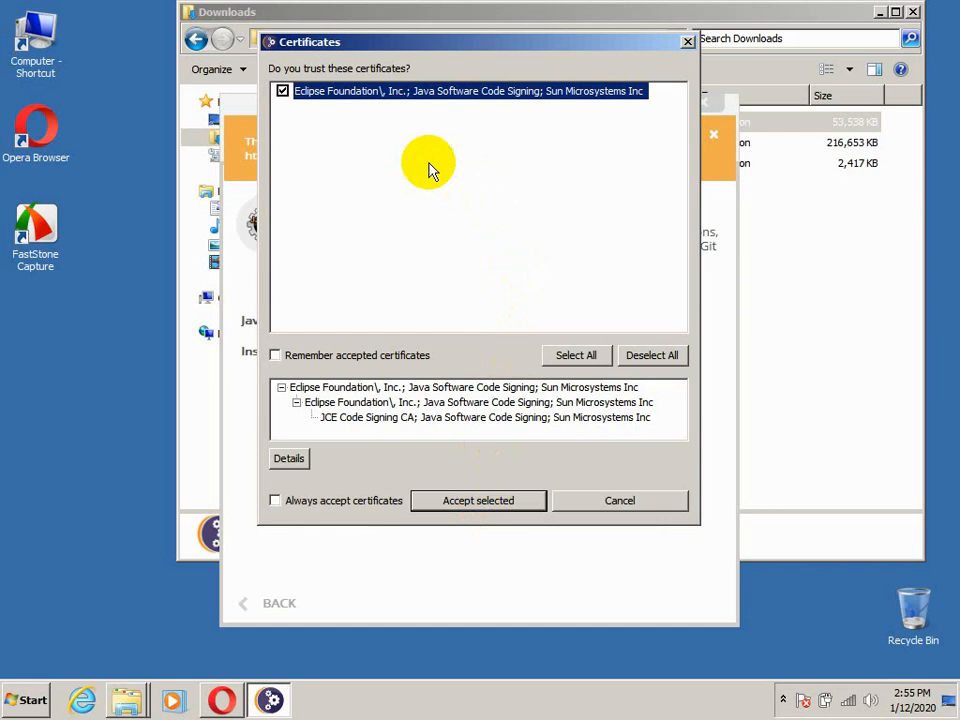
{"action": "left_click", "coordinate": [480, 505]}
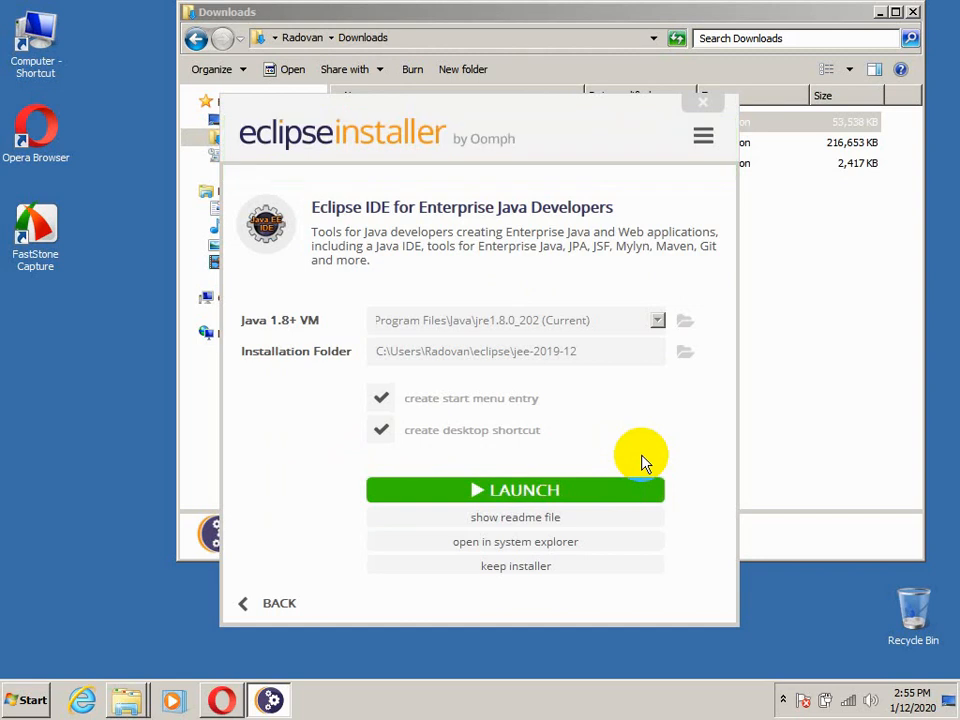
Launch Eclipse with the default eclipse-workspace directory, maximize its window and go from the Welcome page to the workbench
{"action": "left_click", "coordinate": [519, 490]}
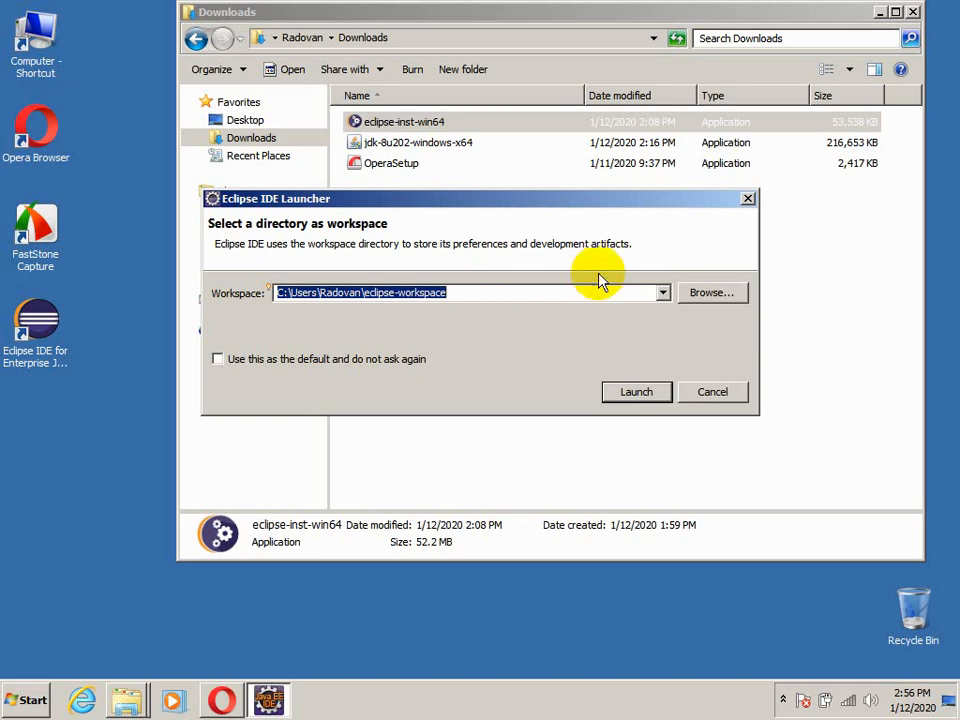
{"action": "left_click", "coordinate": [636, 392]}
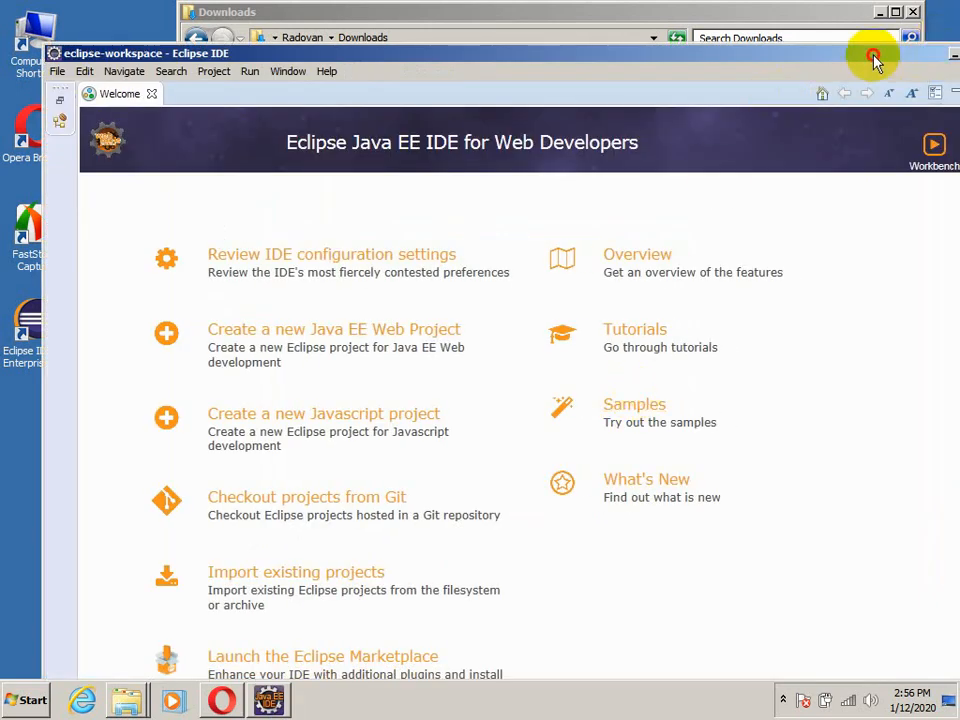
{"action": "left_click_drag", "start_coordinate": [873, 58], "coordinate": [836, 43]}
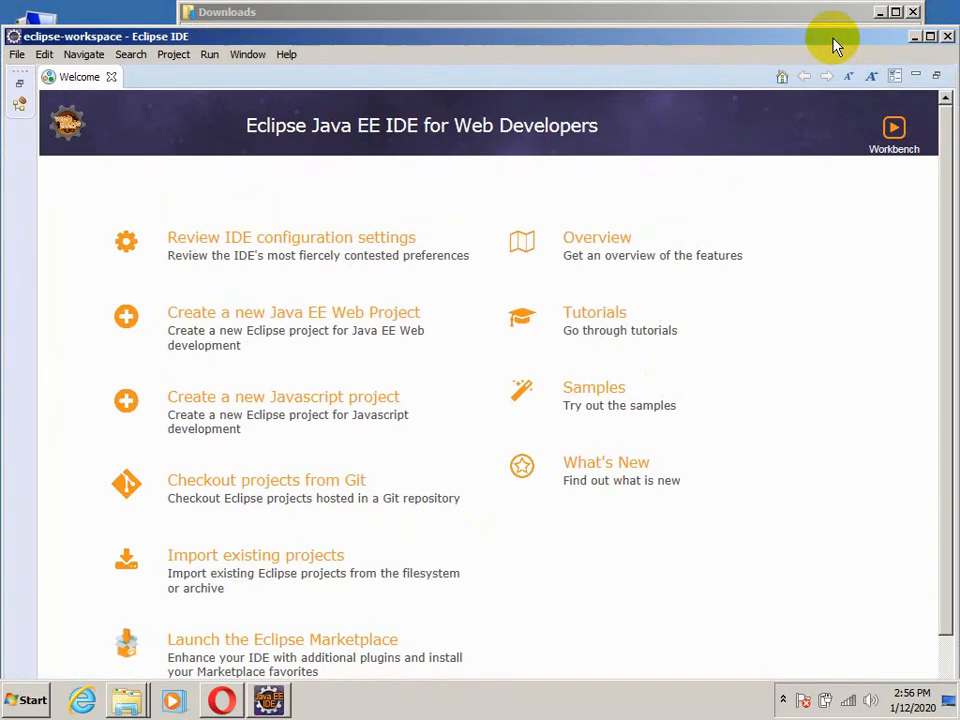
{"action": "left_click", "coordinate": [929, 37]}
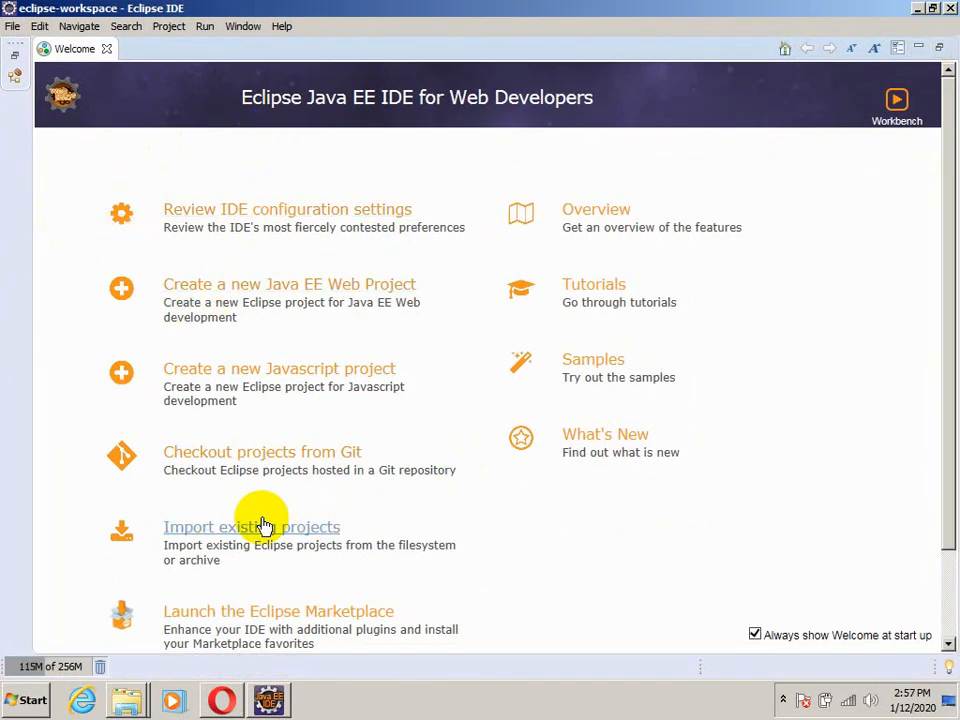
{"action": "left_click", "coordinate": [897, 104]}
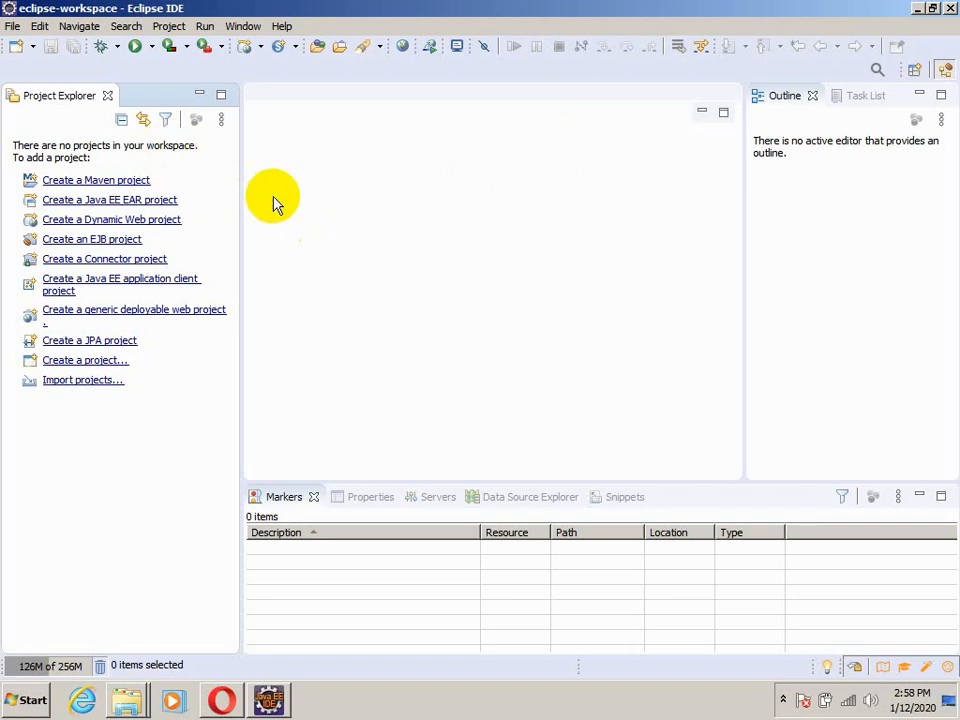
Start a new project and choose the Java Project wizard for it
{"action": "left_click", "coordinate": [12, 27]}
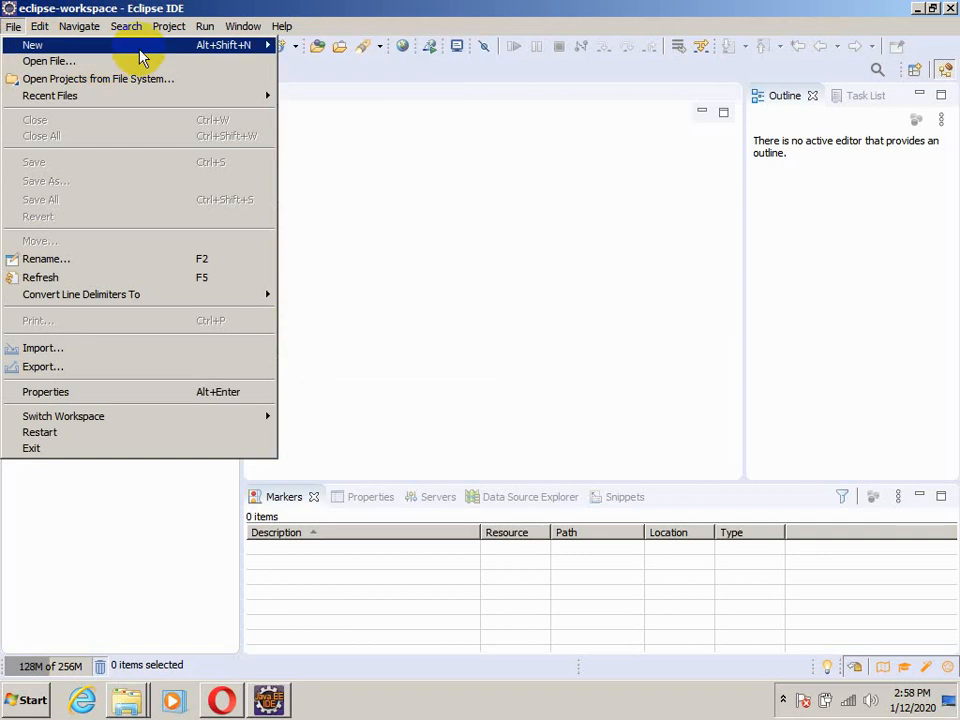
{"action": "mouse_move", "coordinate": [178, 52]}
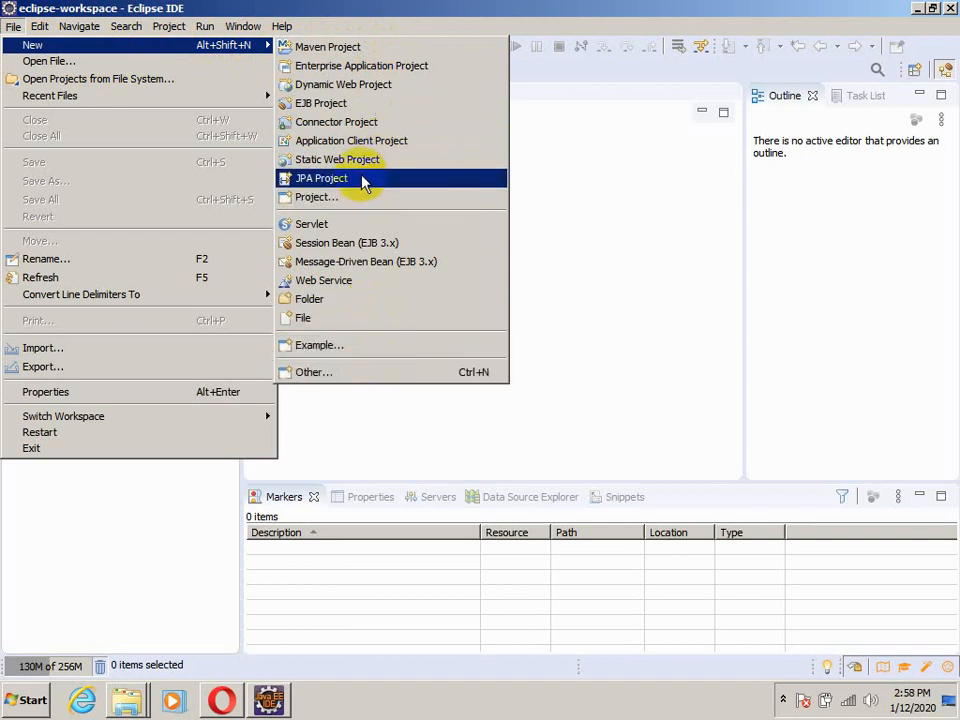
{"action": "left_click", "coordinate": [363, 199]}
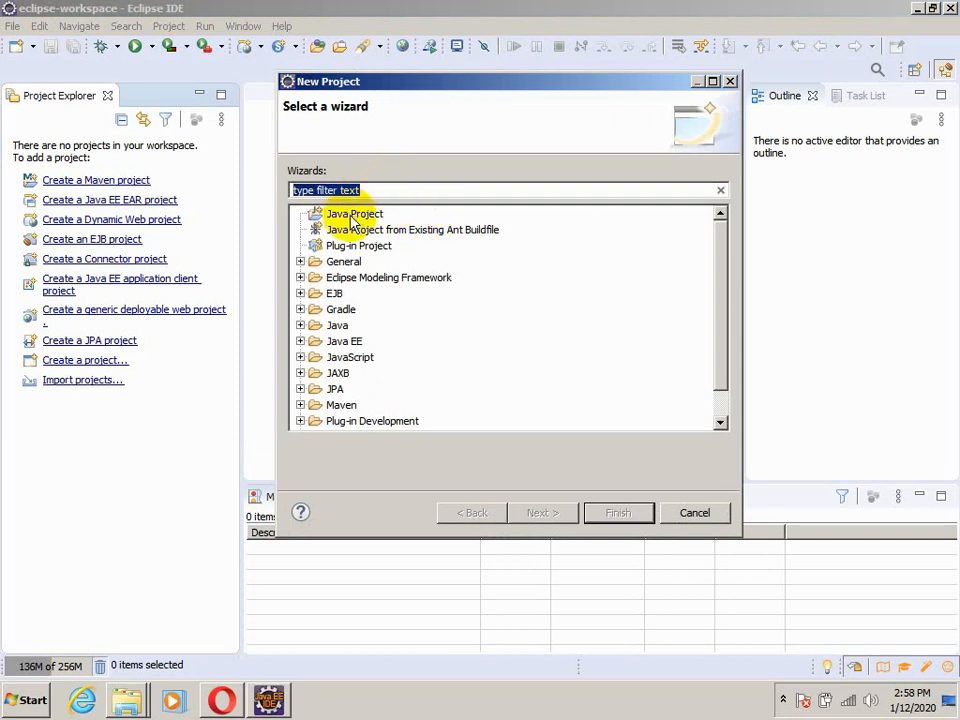
{"action": "left_click", "coordinate": [352, 216]}
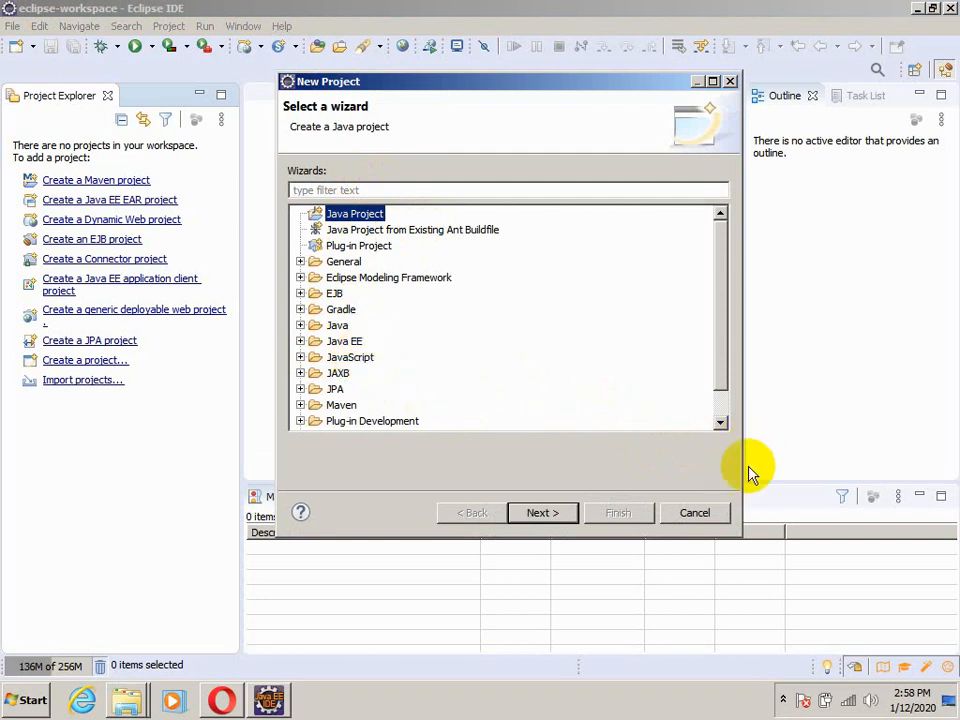
{"action": "double_click", "coordinate": [720, 423]}
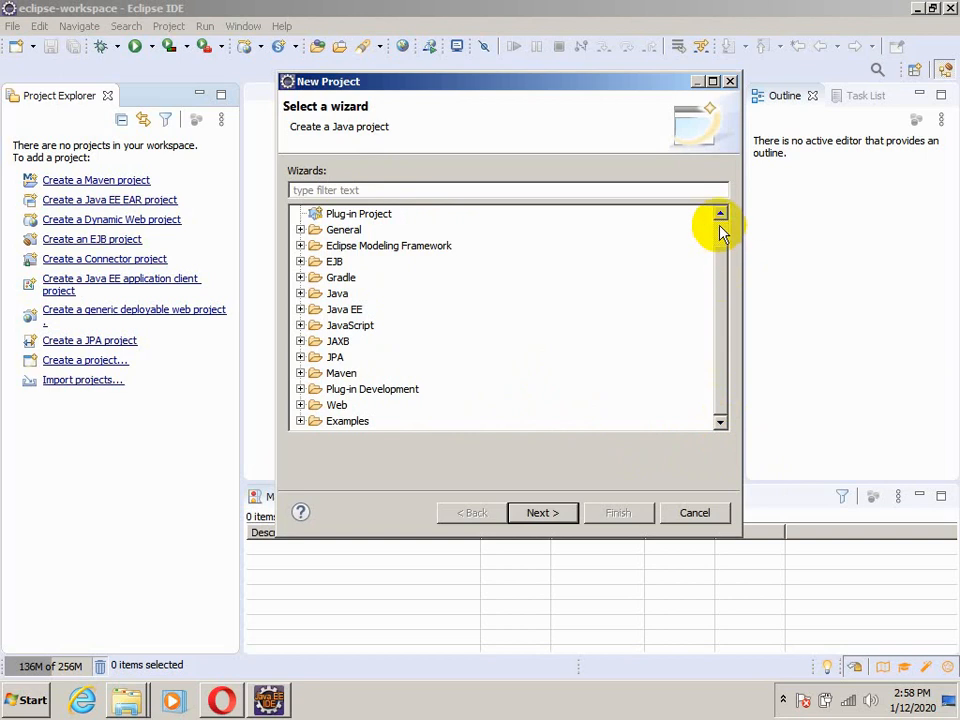
{"action": "scroll", "coordinate": [722, 232], "scroll_direction": "up", "scroll_amount": 1}
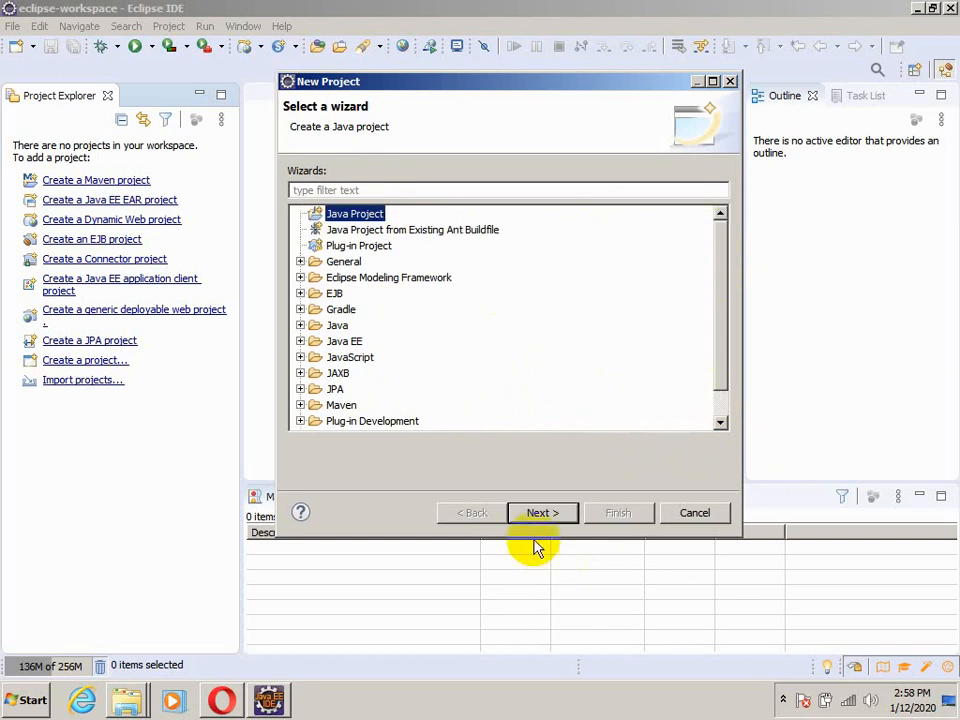
{"action": "left_click", "coordinate": [541, 513]}
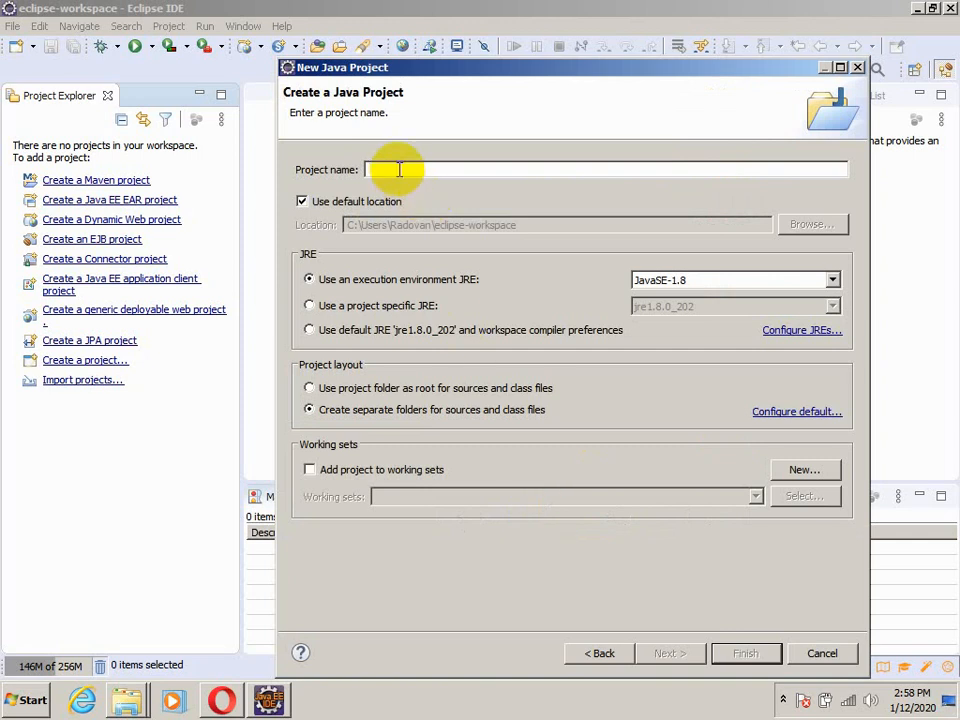
Name the Java project FirstProject and create it with the default location and JavaSE-1.8 environment
{"action": "type", "text": "F"}
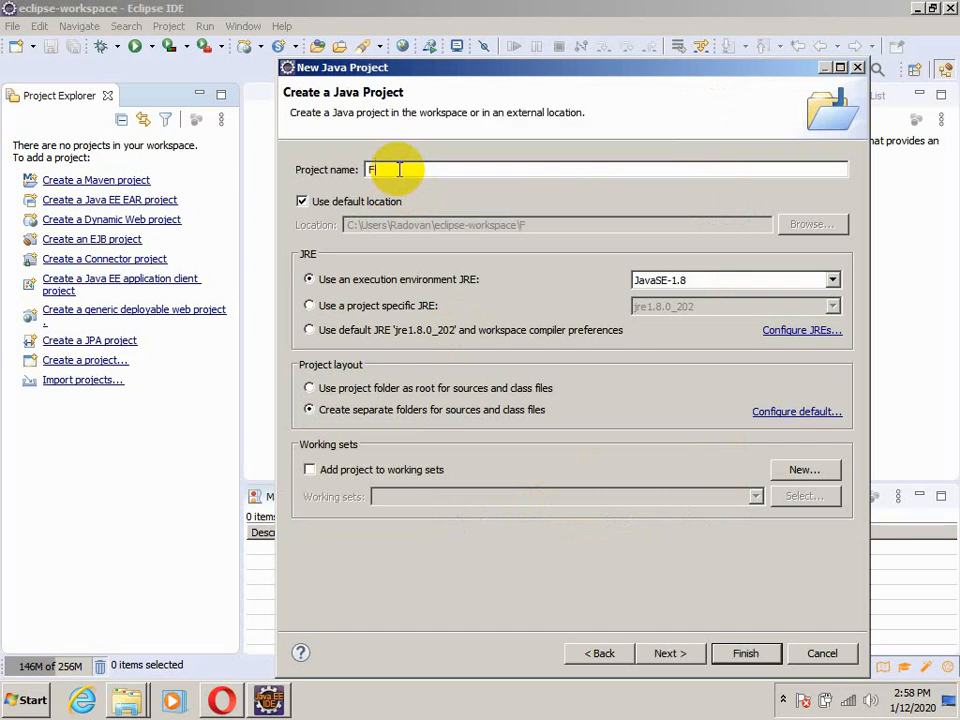
{"action": "type", "text": "irstProject"}
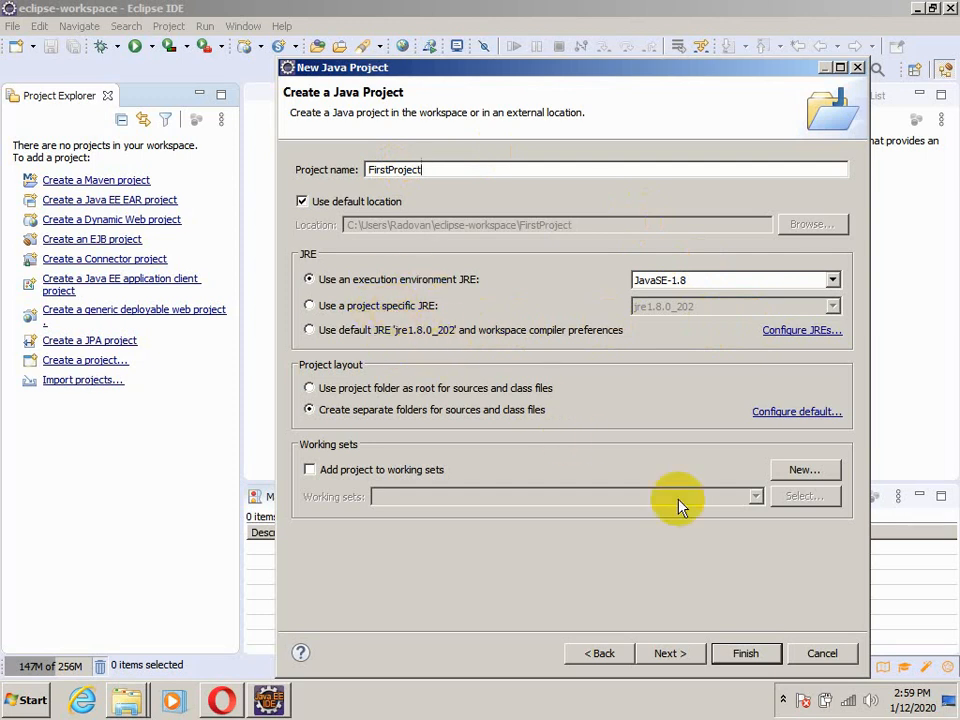
{"action": "left_click", "coordinate": [738, 654]}
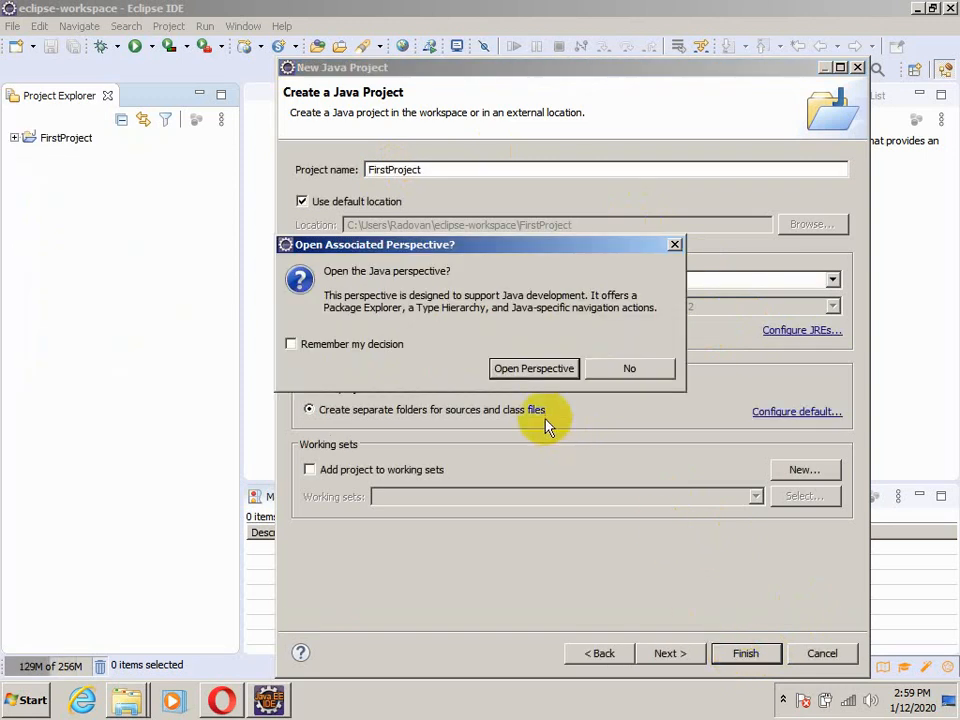
Open the associated Java perspective, switch to the Java EE perspective and return to the Java perspective
{"action": "left_click", "coordinate": [523, 372]}
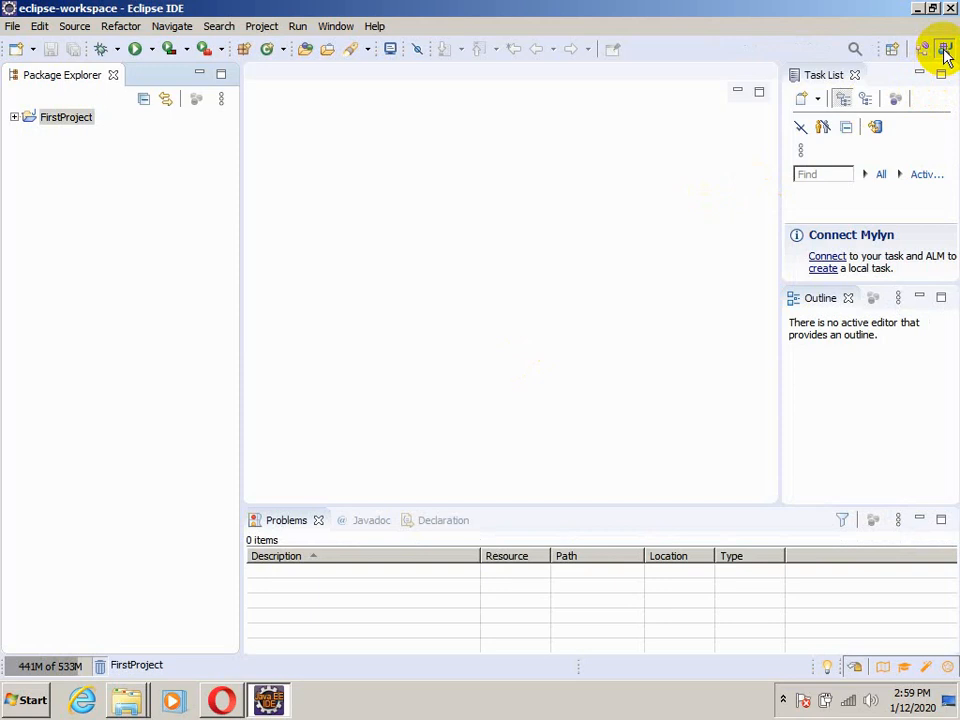
{"action": "left_click", "coordinate": [922, 52]}
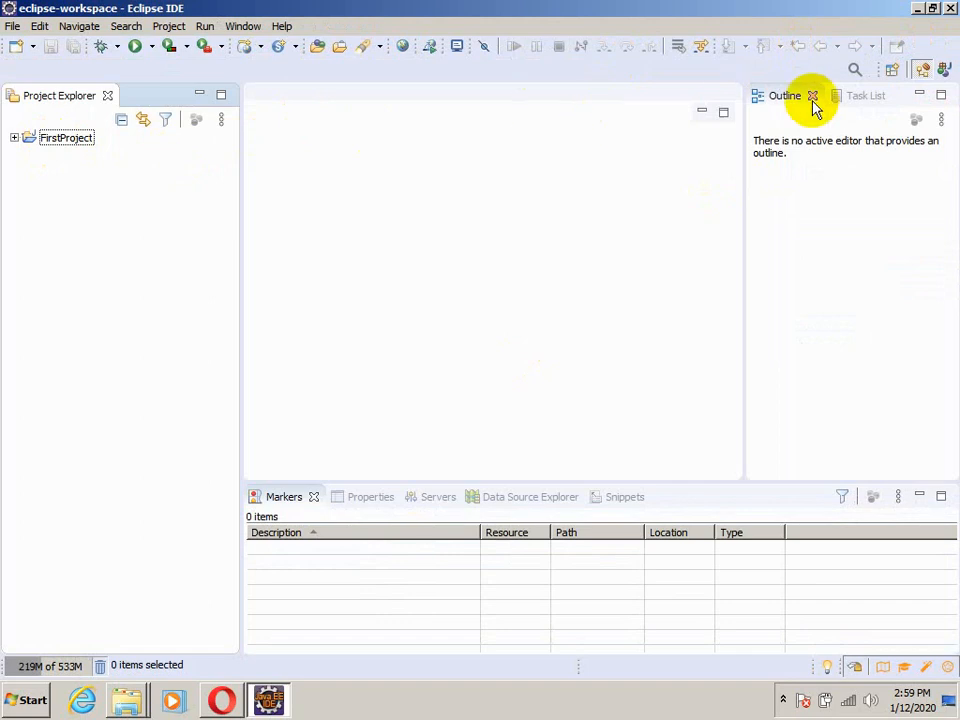
{"action": "left_click", "coordinate": [945, 71]}
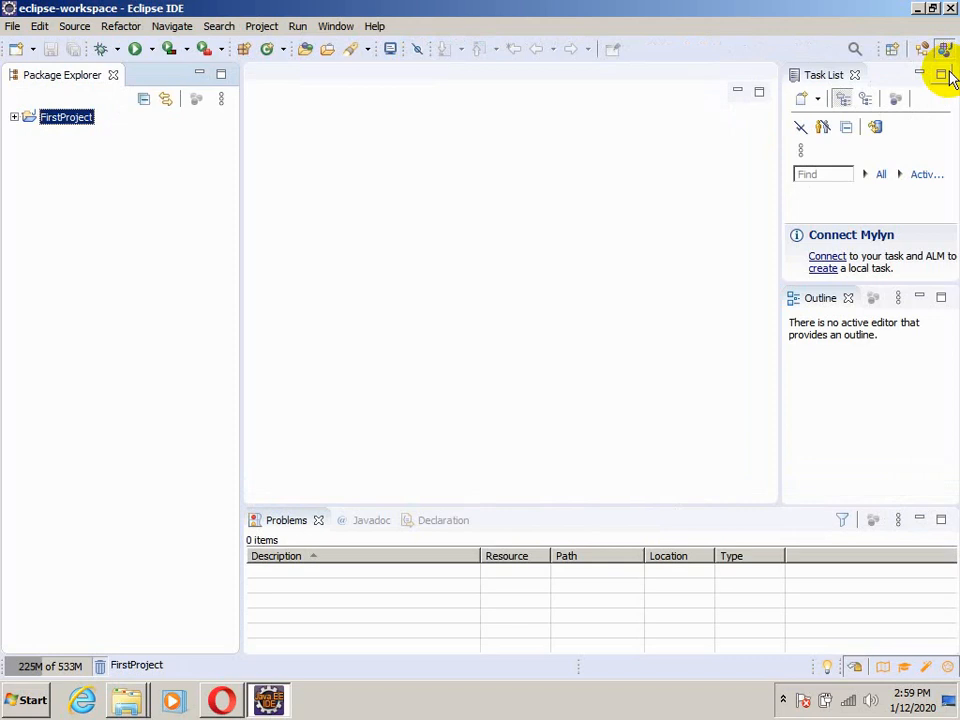
Create a package named testpackage in the src folder of FirstProject
{"action": "left_click", "coordinate": [15, 118]}
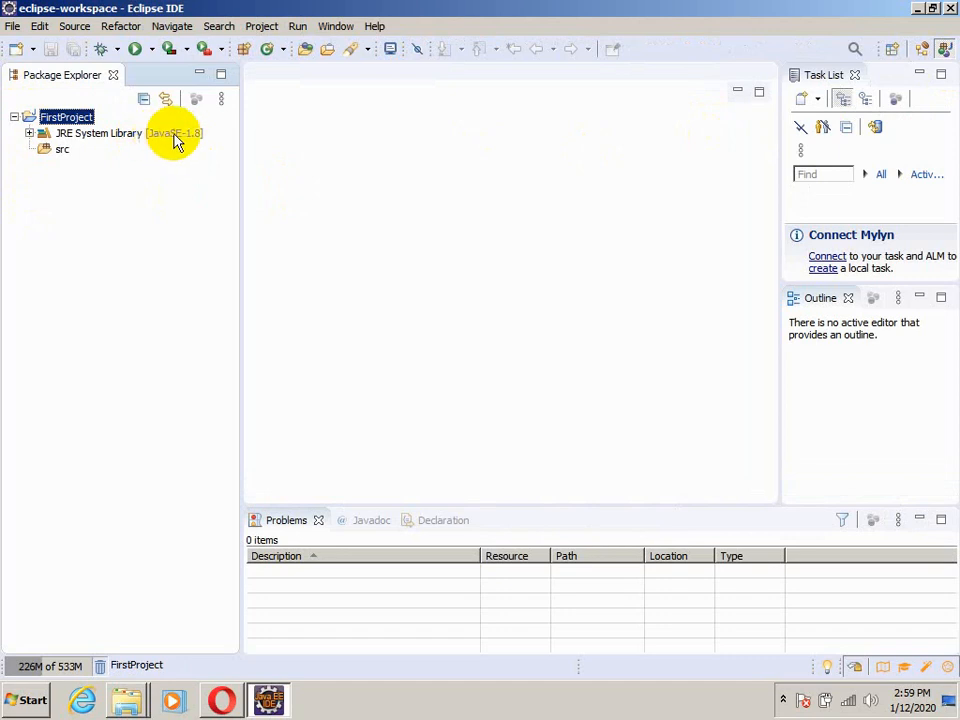
{"action": "left_click", "coordinate": [46, 155]}
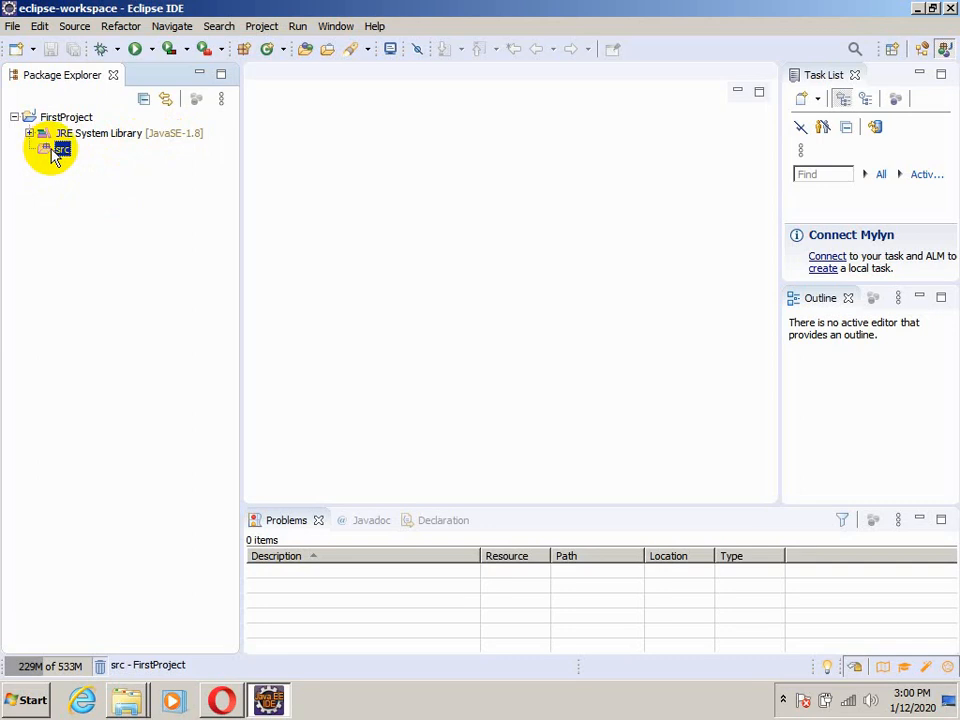
{"action": "right_click", "coordinate": [55, 152]}
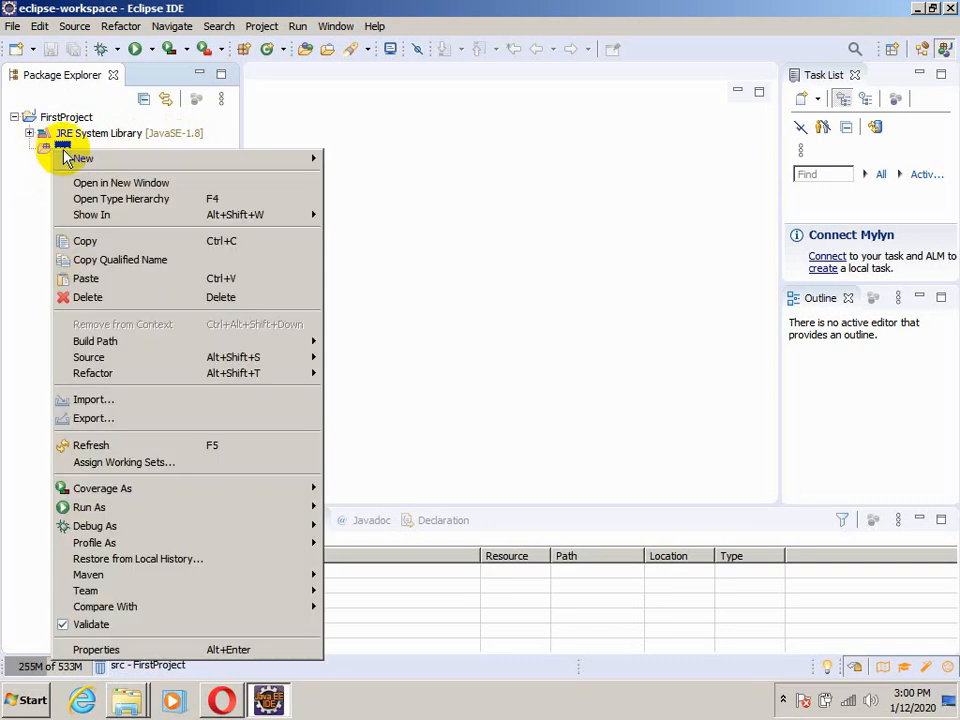
{"action": "mouse_move", "coordinate": [155, 166]}
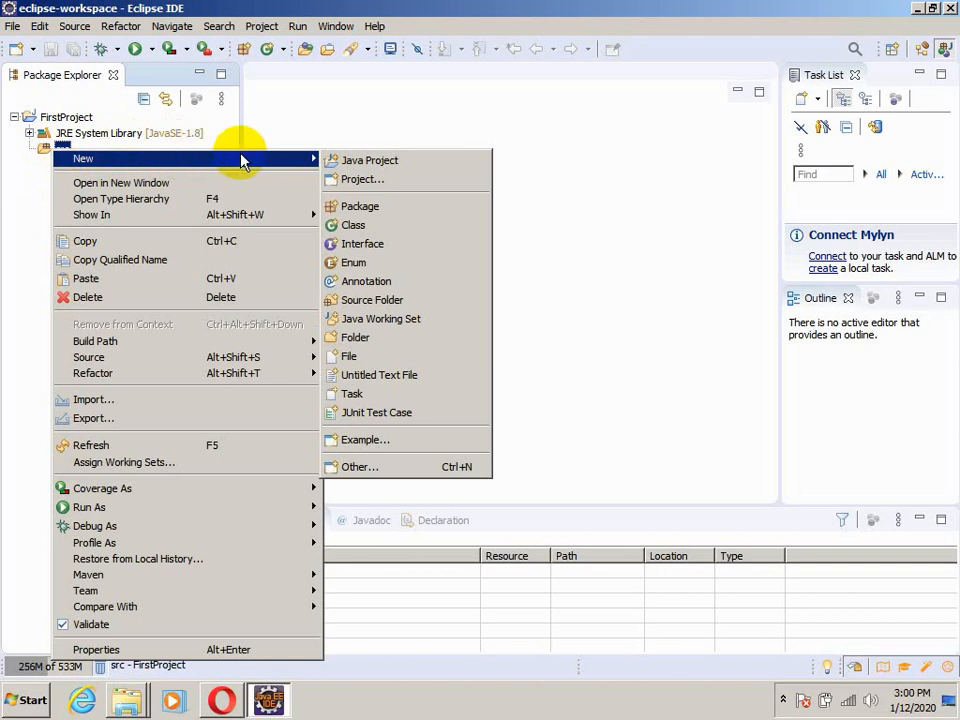
{"action": "left_click", "coordinate": [389, 208]}
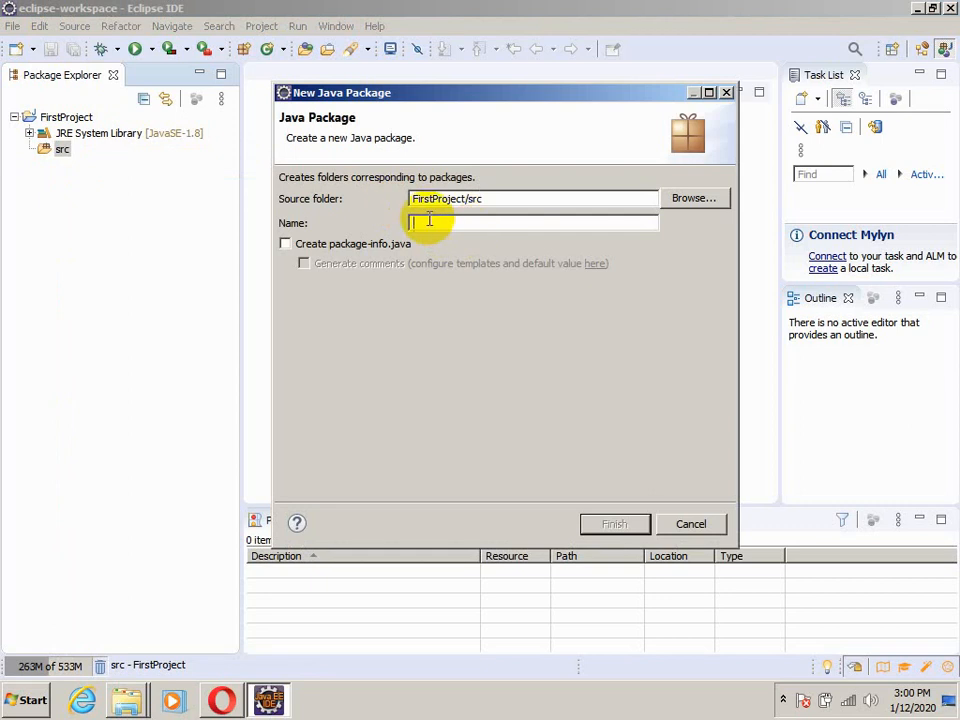
{"action": "type", "text": "testpackage"}
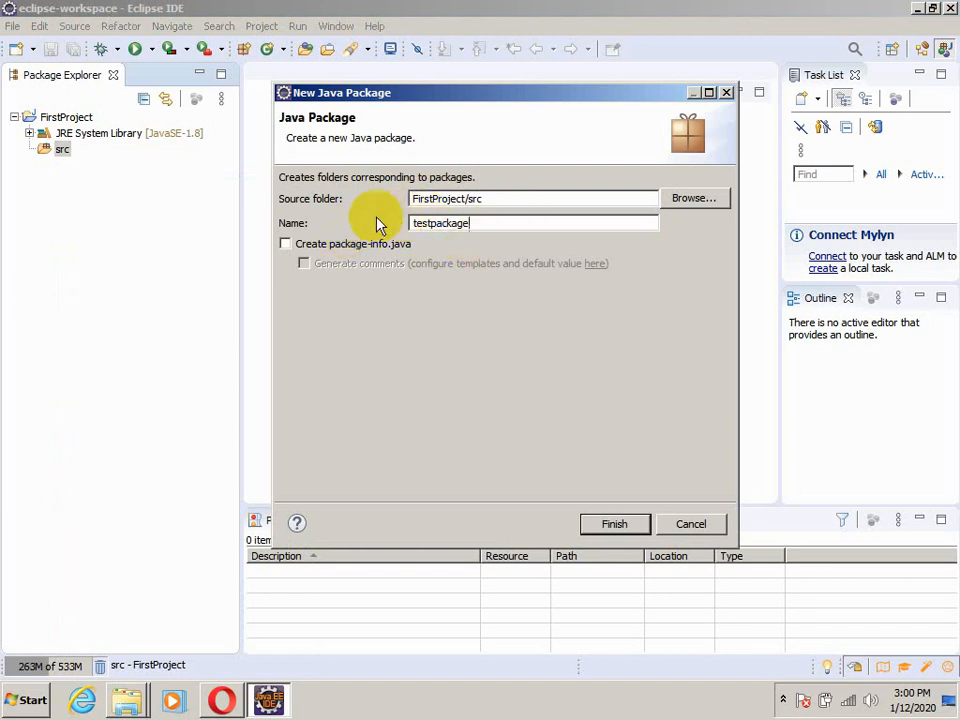
{"action": "left_click", "coordinate": [615, 528]}
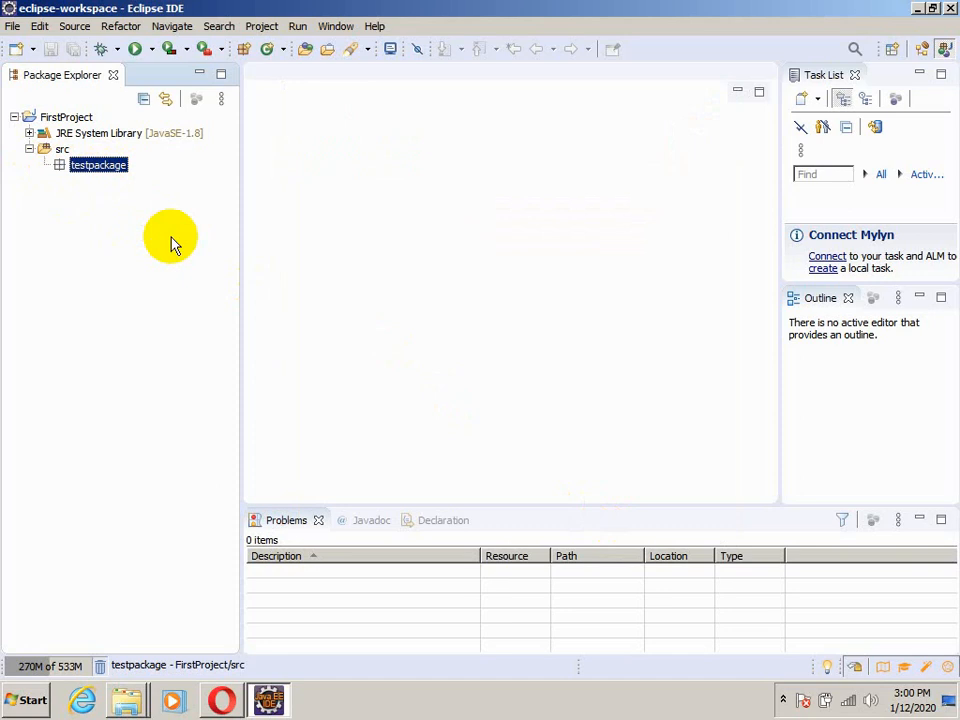
Create a public class named TestClass in testpackage, including a public static void main(String[] args) method stub
{"action": "right_click", "coordinate": [72, 168]}
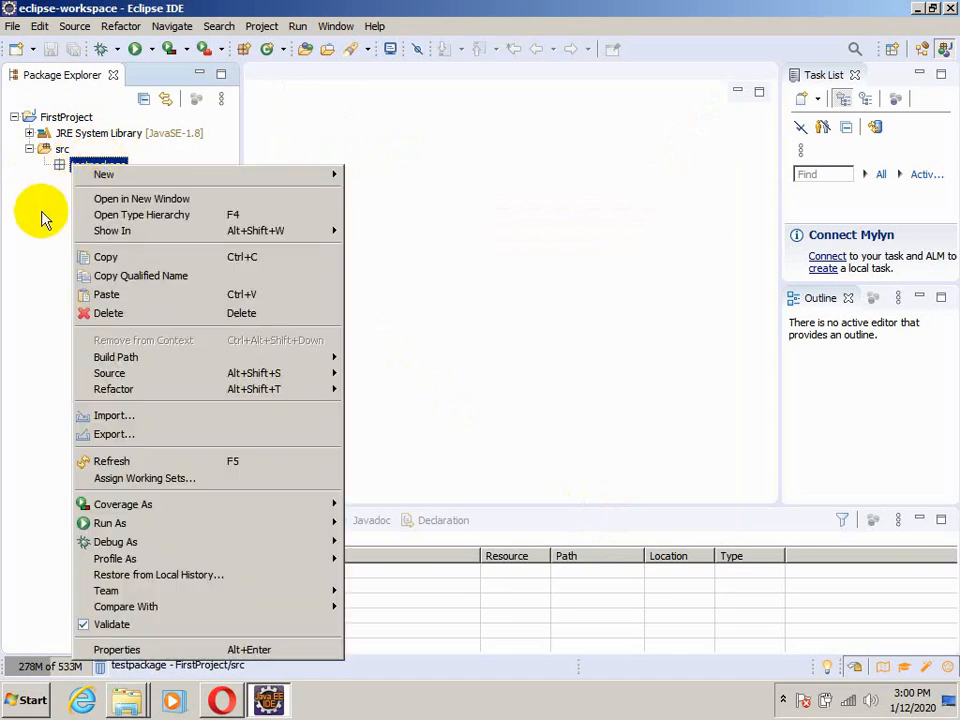
{"action": "left_click", "coordinate": [42, 213]}
{"action": "right_click", "coordinate": [112, 170]}
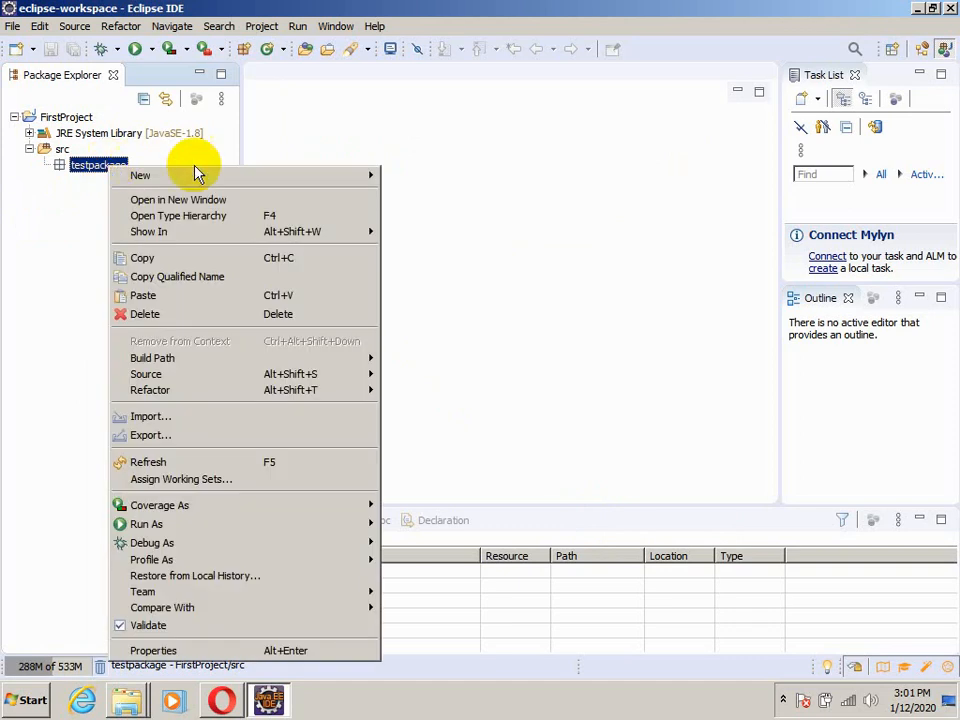
{"action": "mouse_move", "coordinate": [306, 178]}
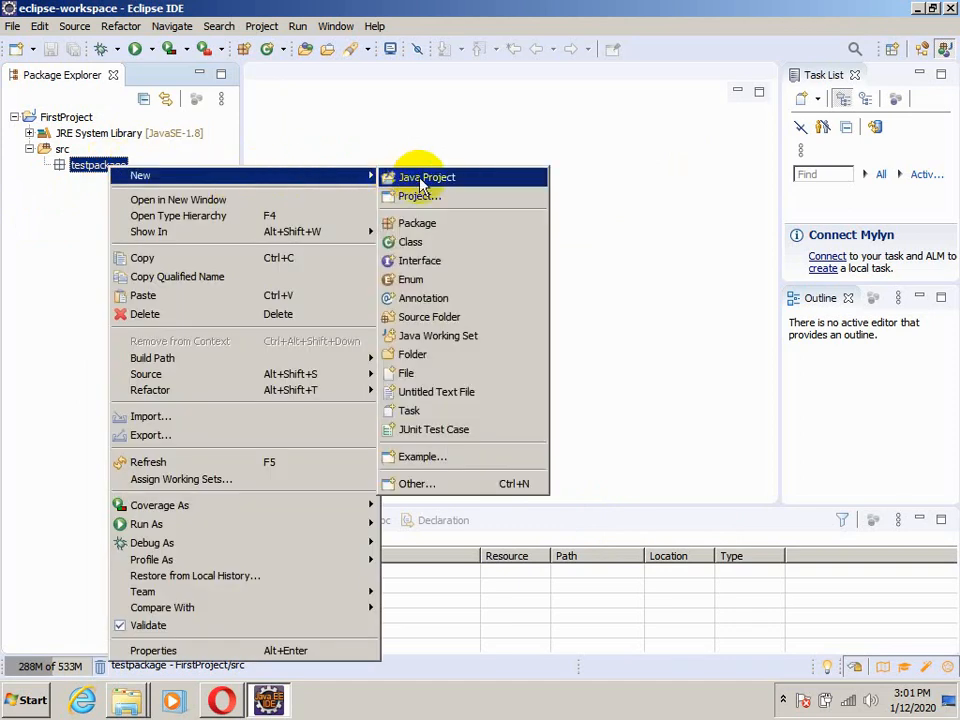
{"action": "left_click", "coordinate": [447, 249]}
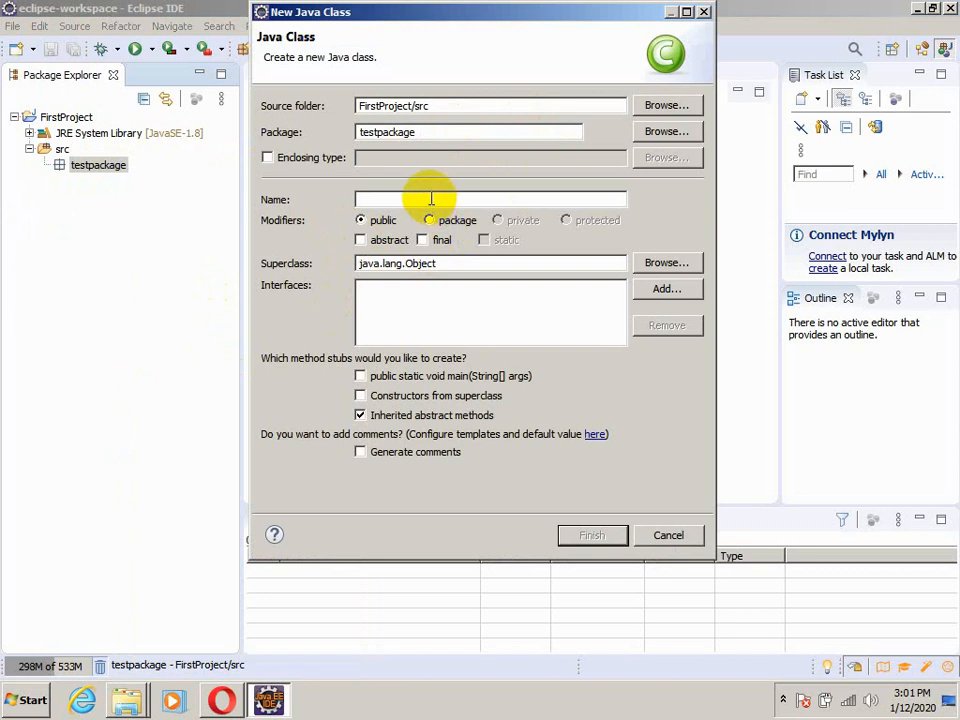
{"action": "type", "text": "TestClass"}
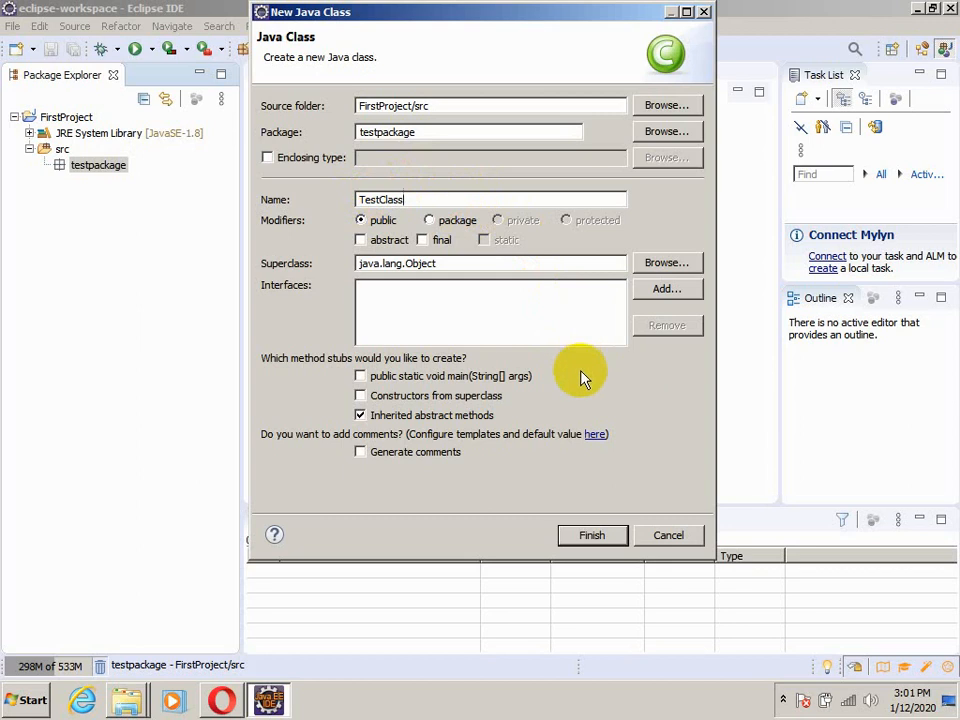
{"action": "left_click", "coordinate": [361, 377]}
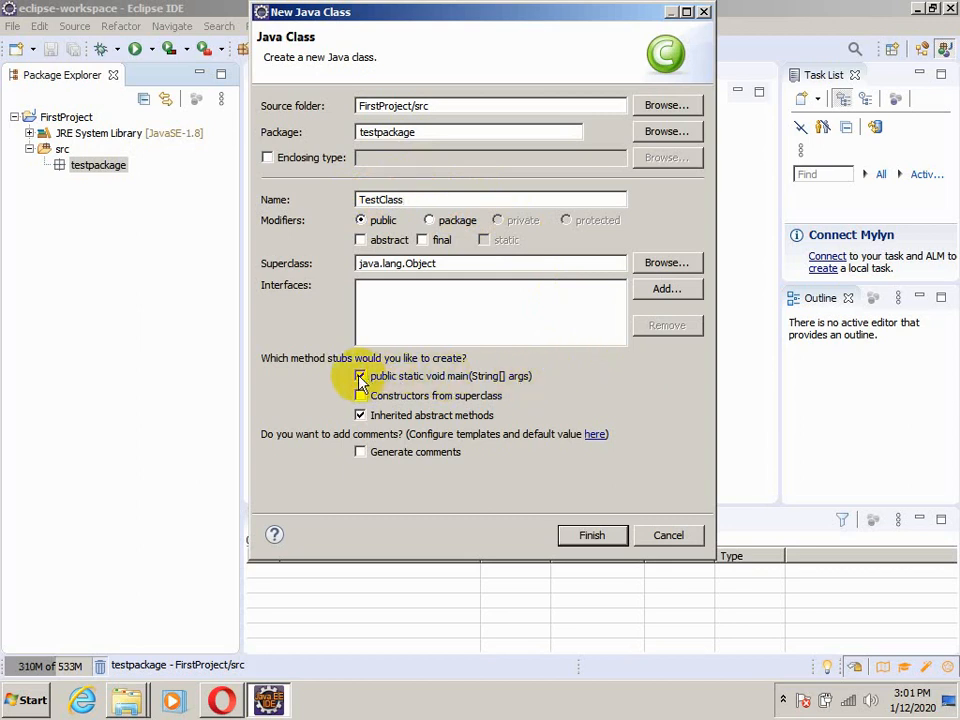
{"action": "left_click", "coordinate": [598, 535]}
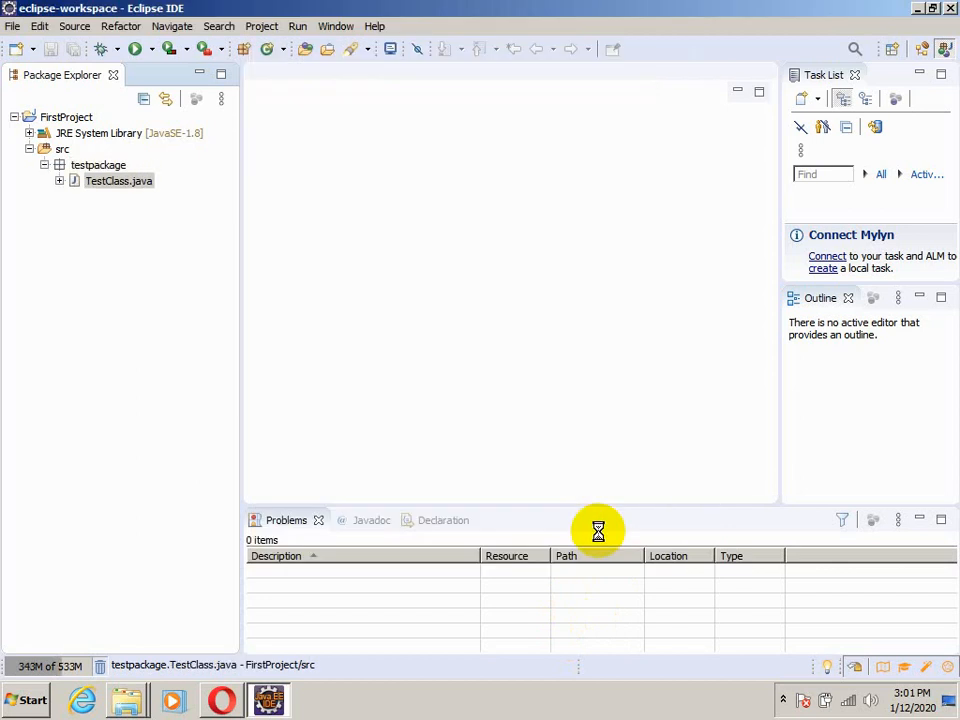
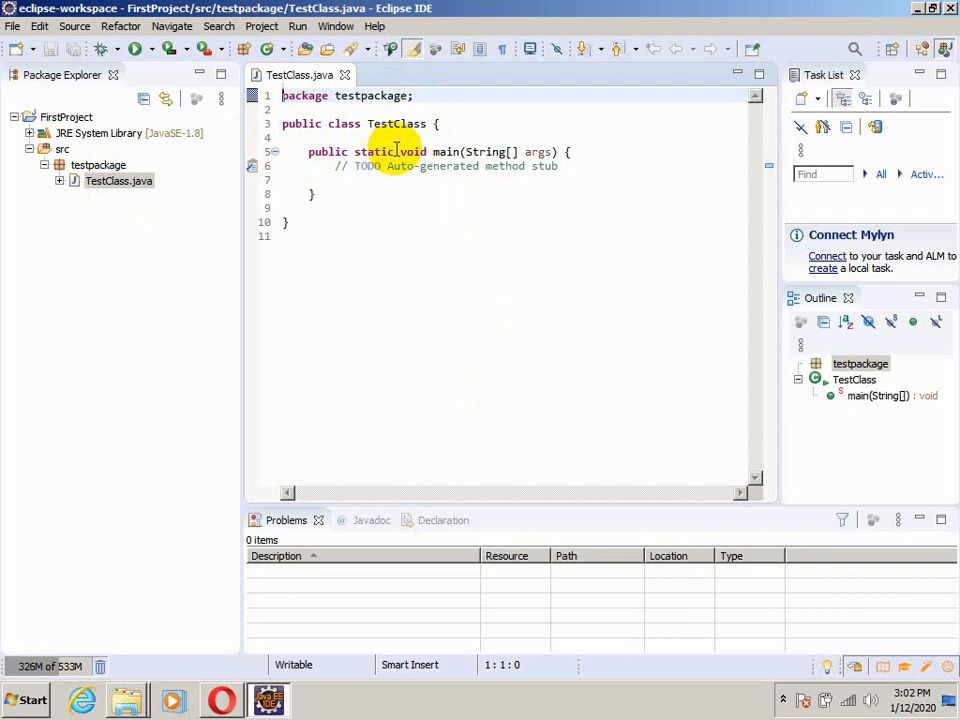
Add an empty System.out.println(); statement on a new line inside the main method of TestClass
{"action": "left_click", "coordinate": [341, 181]}
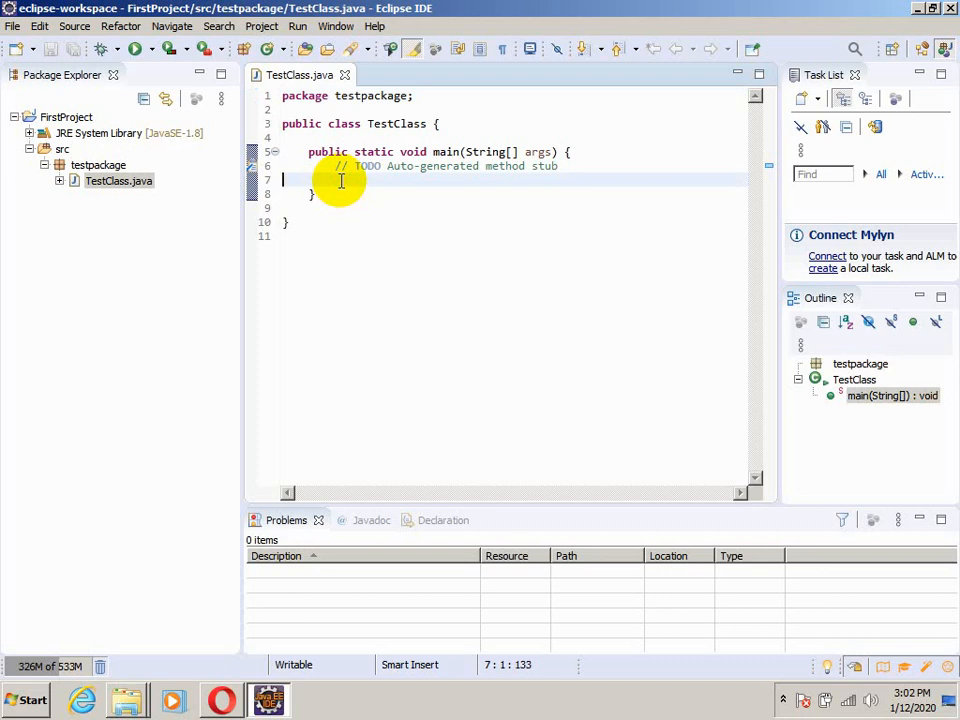
{"action": "key", "text": "Return"}
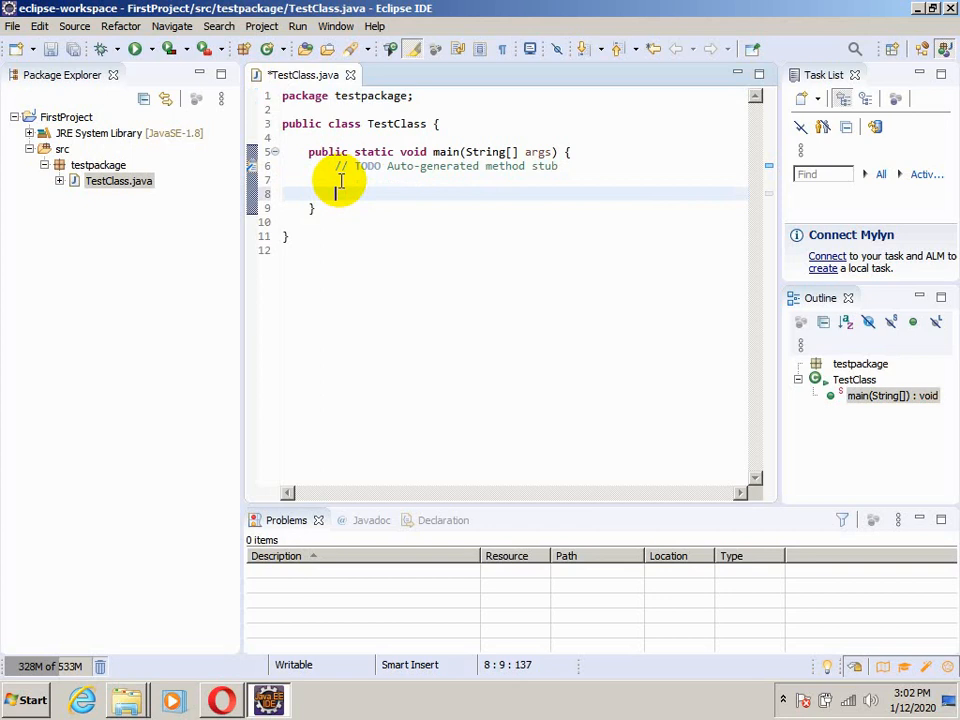
{"action": "type", "text": "Sy"}
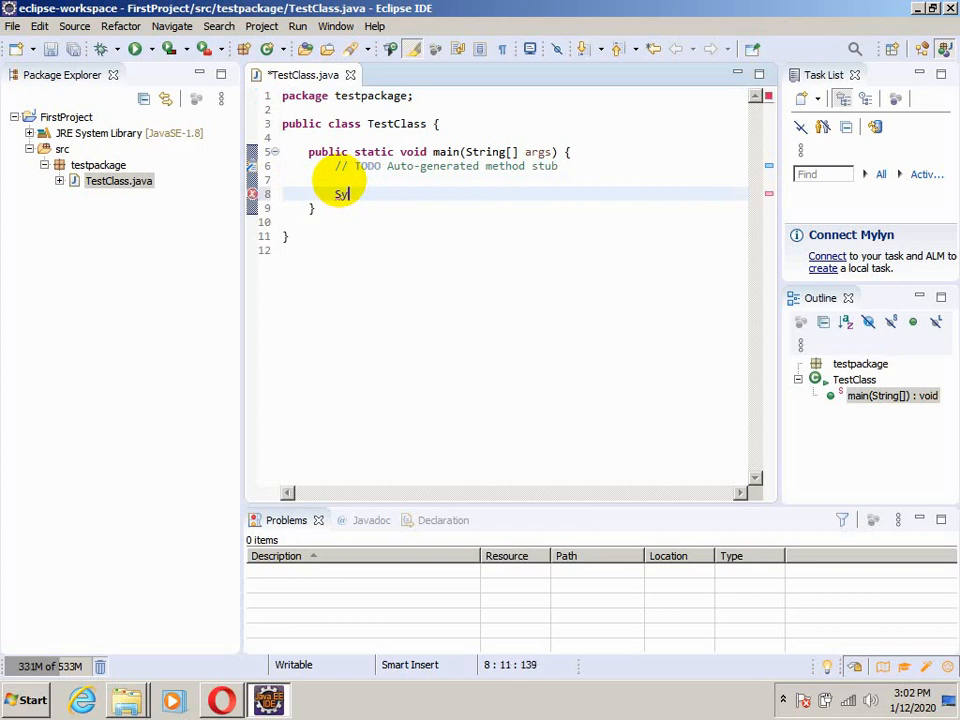
{"action": "type", "text": "stem.out"}
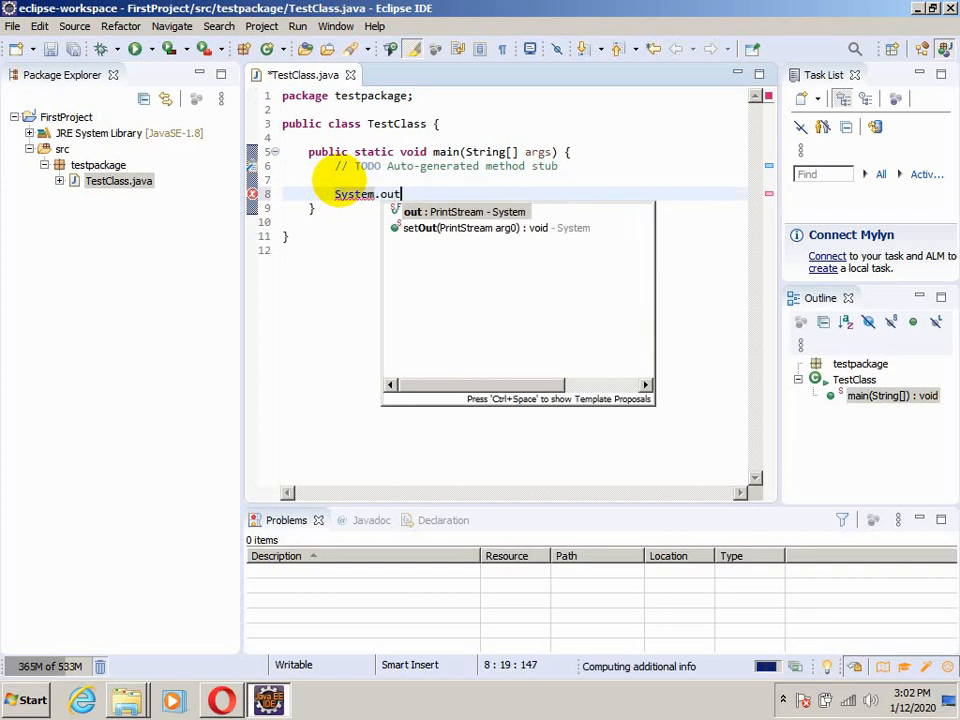
{"action": "type", "text": "."}
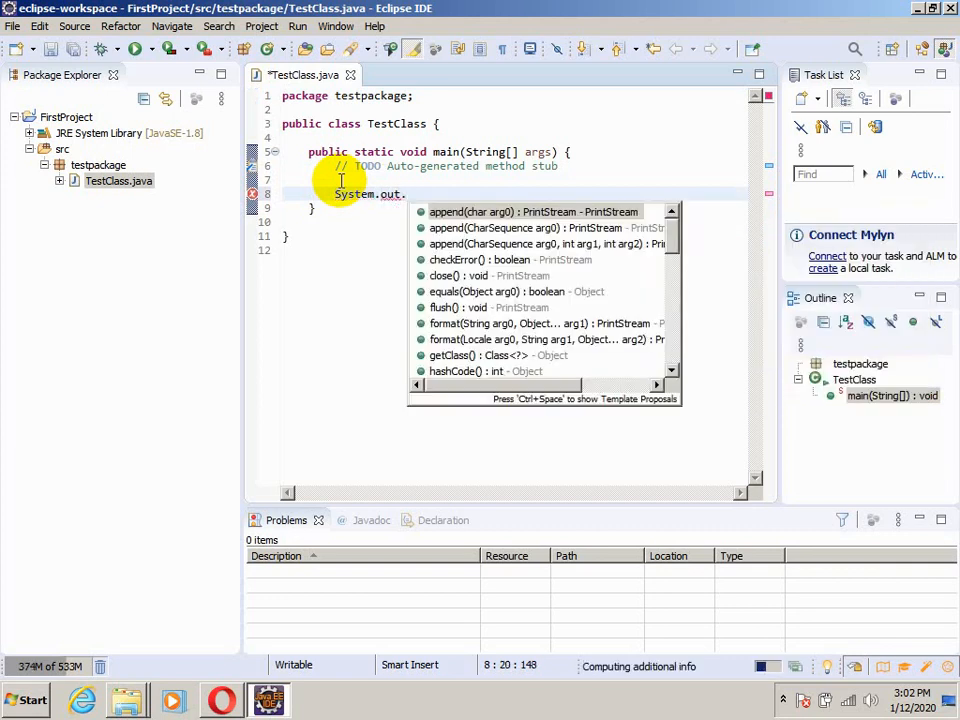
{"action": "type", "text": "print"}
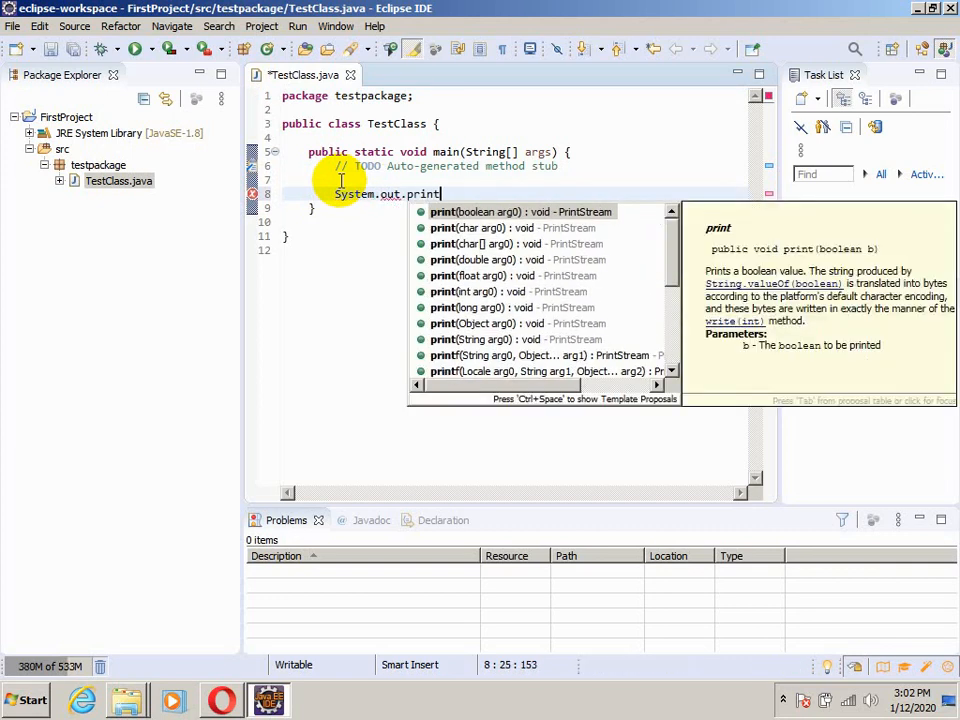
{"action": "type", "text": "ln"}
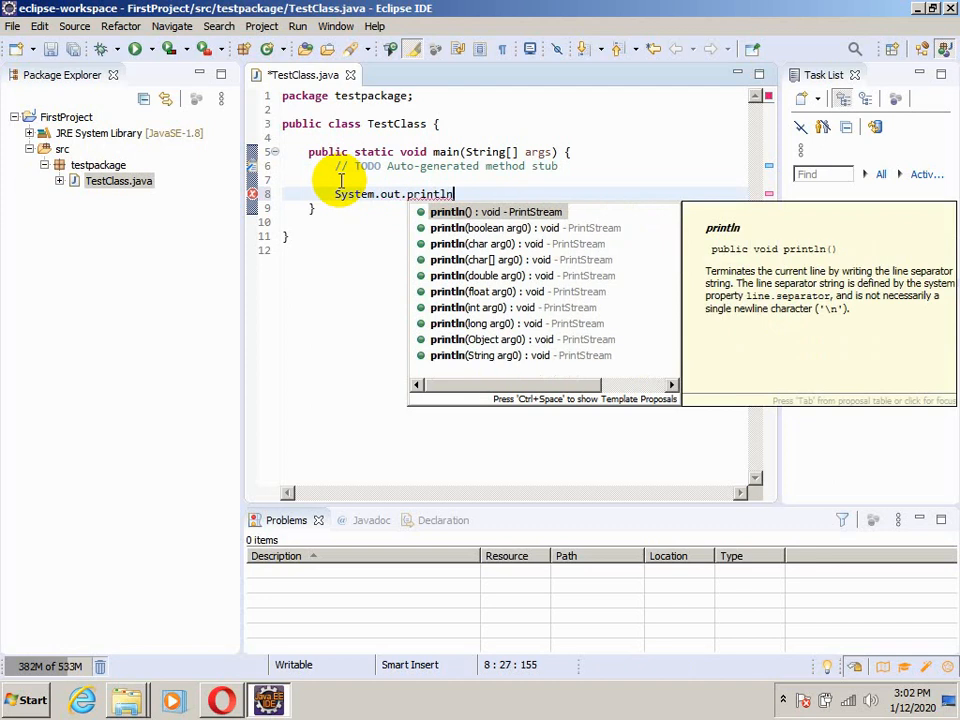
{"action": "type", "text": "()"}
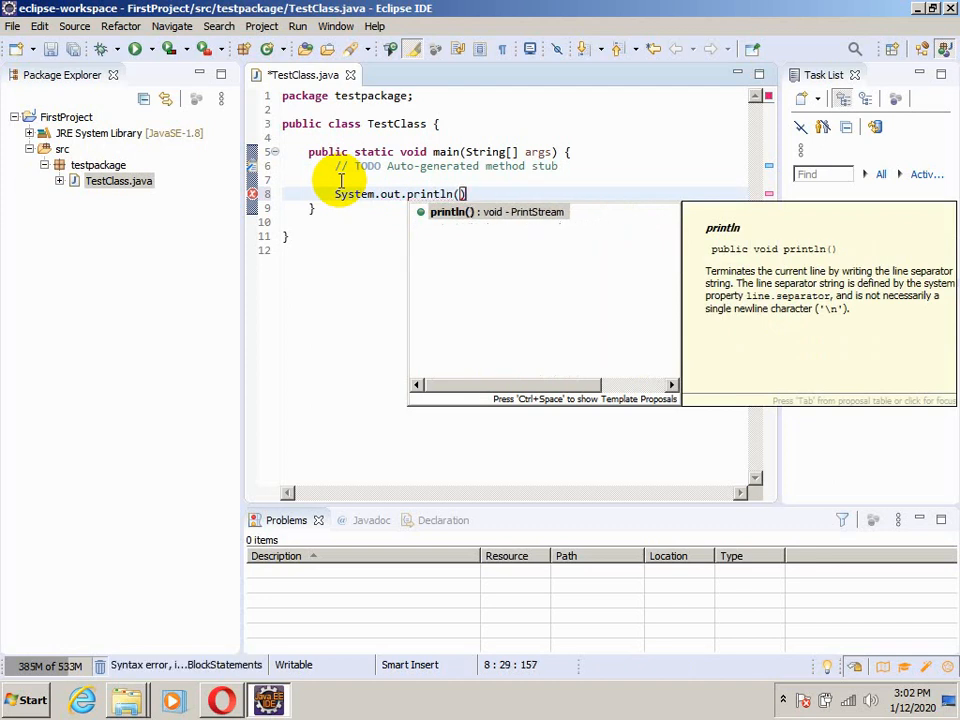
{"action": "type", "text": ";"}
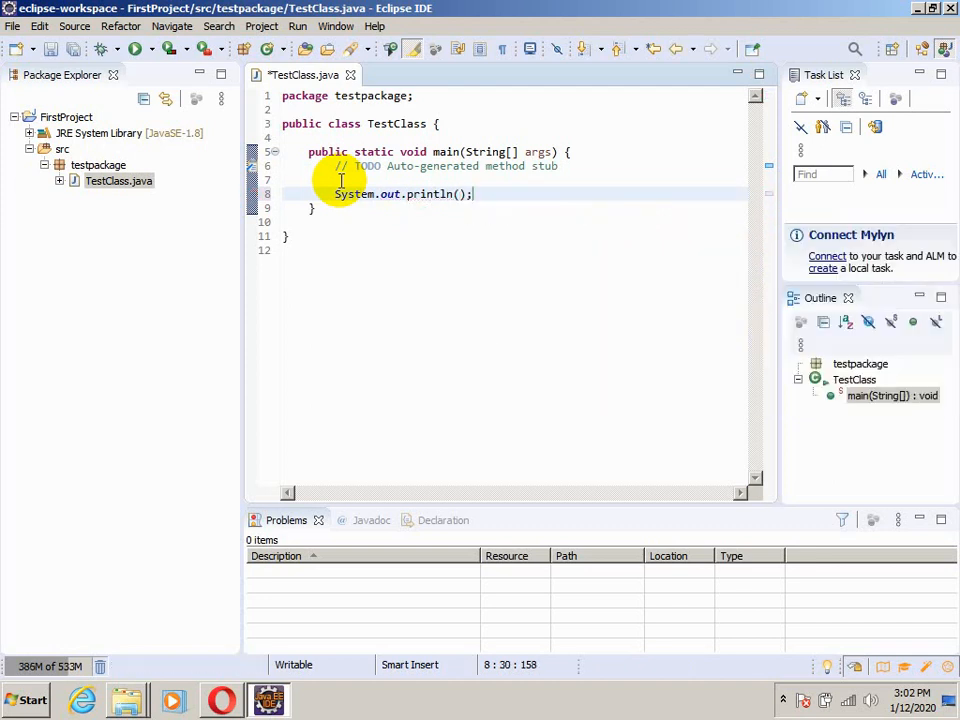
Insert the string "Hello World" as the argument of the println statement
{"action": "key", "text": "Left"}
{"action": "key", "text": "Left"}
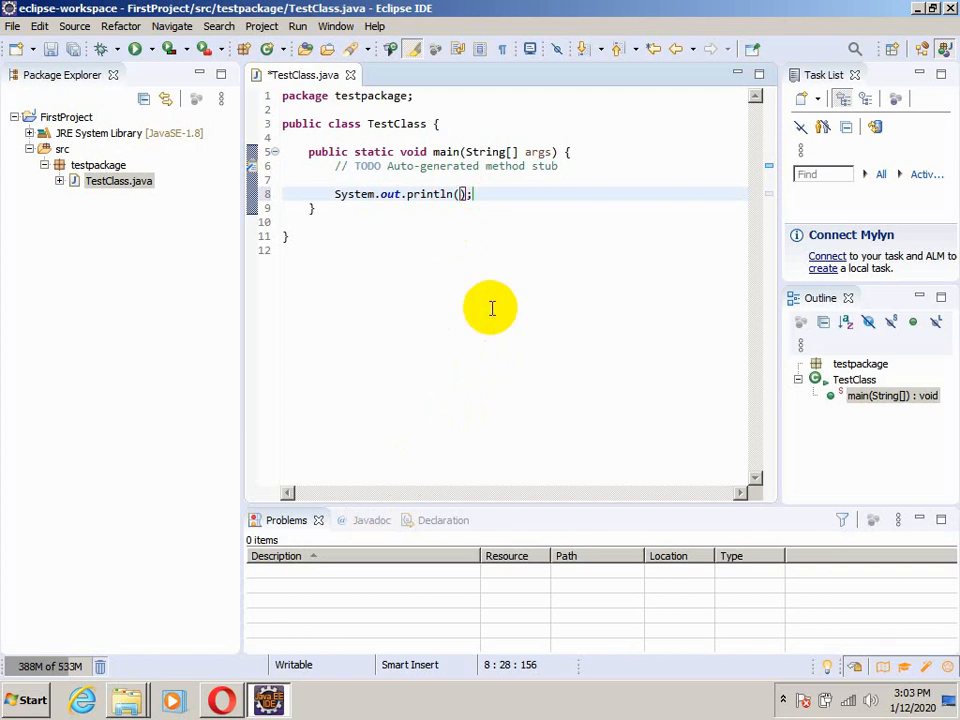
{"action": "type", "text": "\""}
{"action": "type", "text": "Hello "}
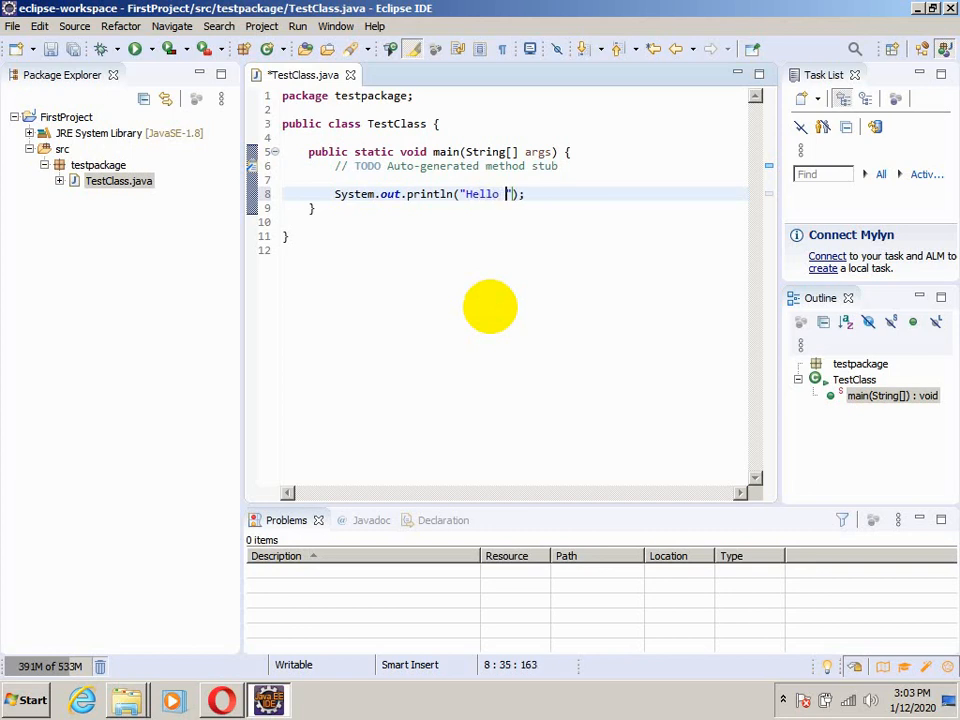
{"action": "type", "text": "World"}
{"action": "key", "text": "End"}
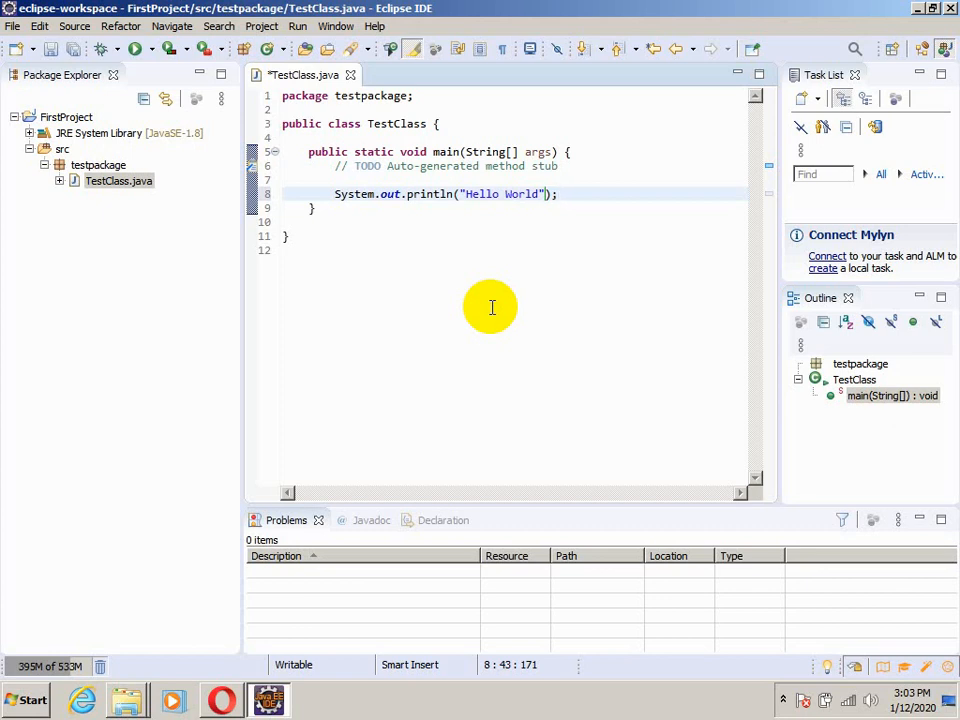
{"action": "key", "text": "End"}
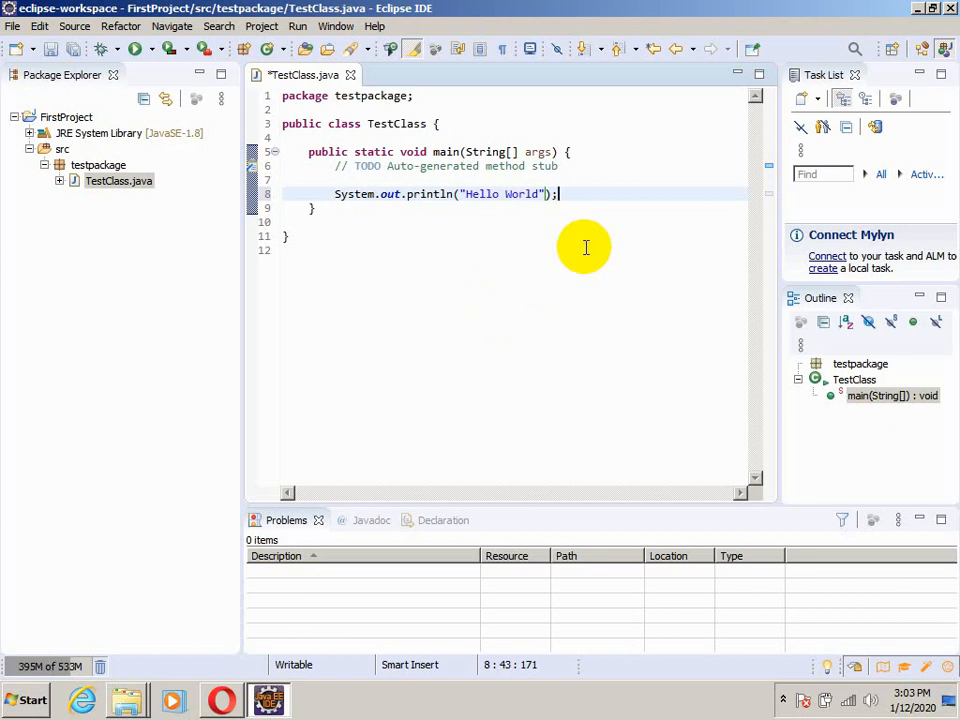
Save TestClass.java
{"action": "right_click", "coordinate": [576, 193]}
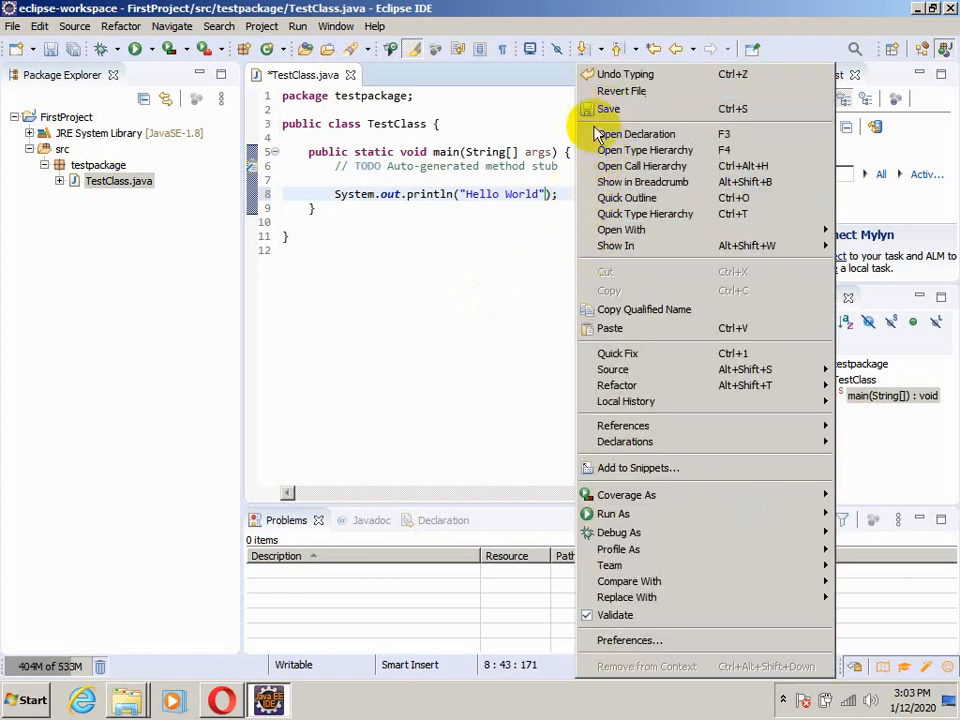
{"action": "left_click", "coordinate": [508, 257]}
{"action": "right_click", "coordinate": [508, 257]}
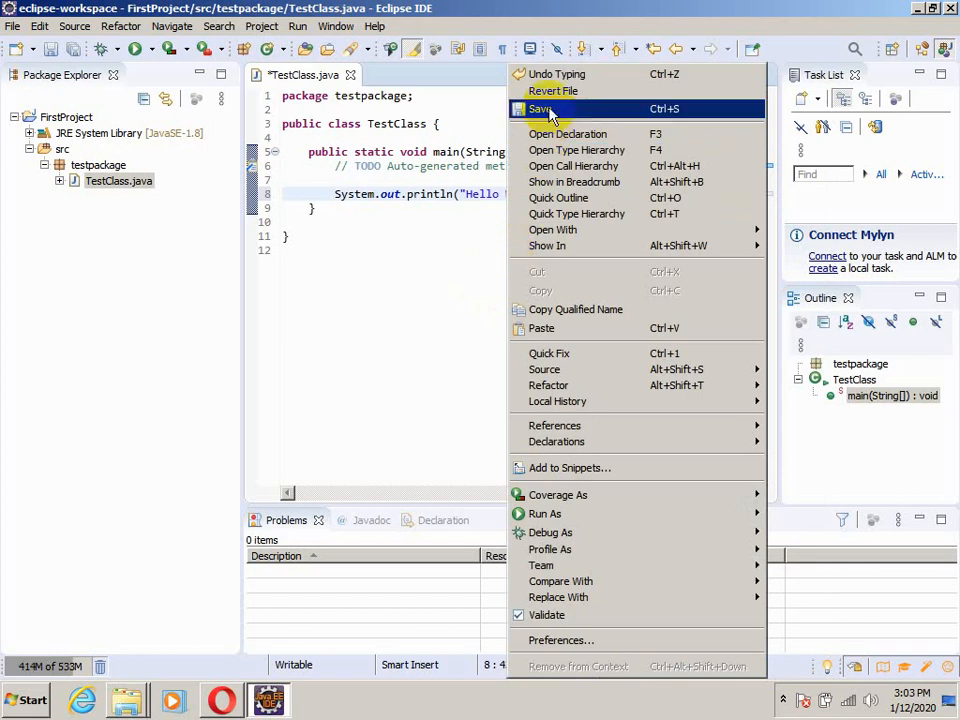
{"action": "left_click", "coordinate": [545, 110]}
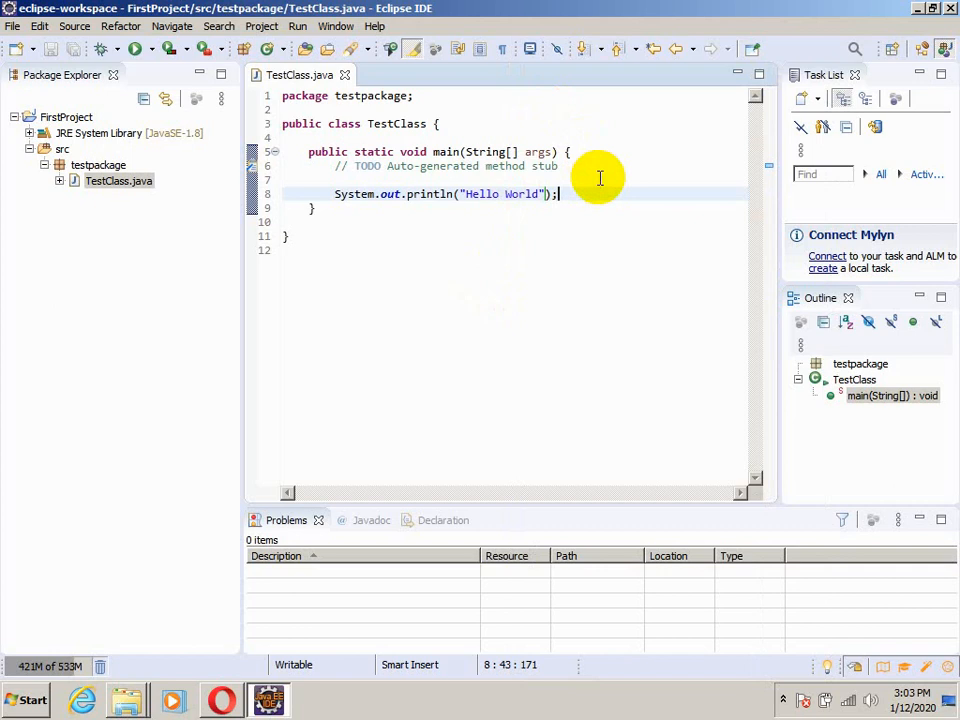
Delete and re-enter the final "ld" of World in the println string, and save TestClass.java again
{"action": "key", "text": "Left"}
{"action": "key", "text": "Left"}
{"action": "key", "text": "Left"}
{"action": "key", "text": "Left"}
{"action": "key", "text": "Right"}
{"action": "key", "text": "BackSpace"}
{"action": "key", "text": "BackSpace"}
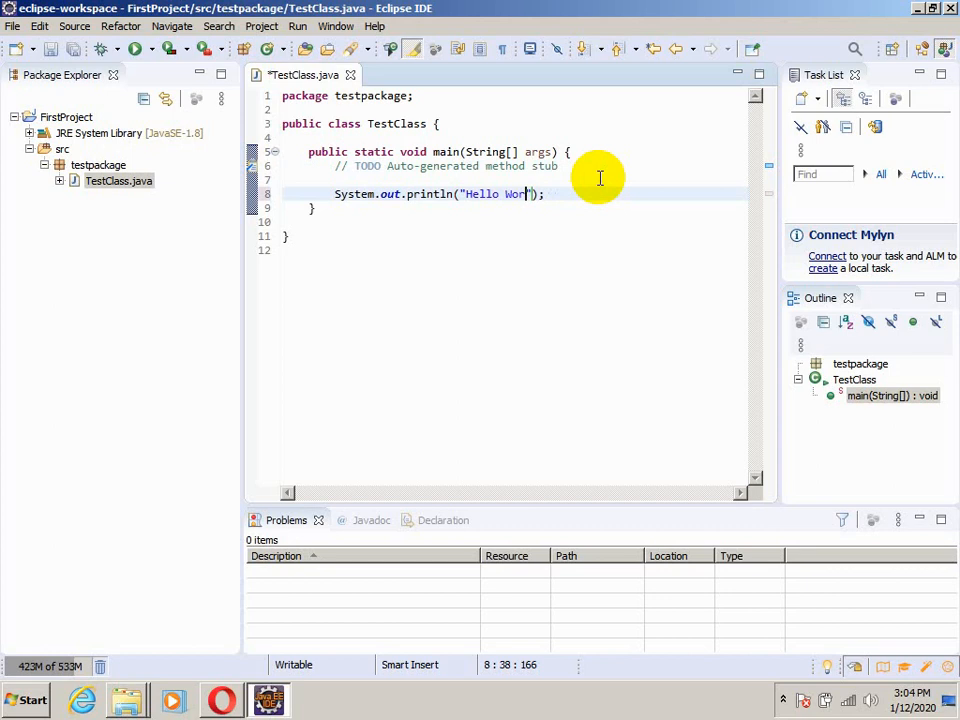
{"action": "type", "text": "ld"}
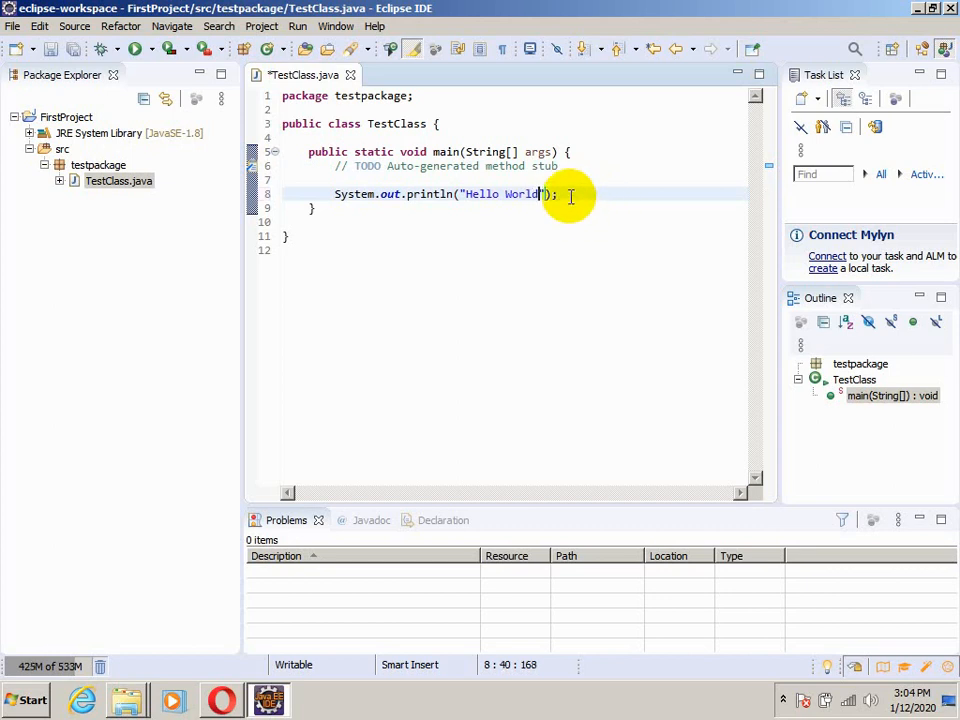
{"action": "left_click", "coordinate": [568, 196]}
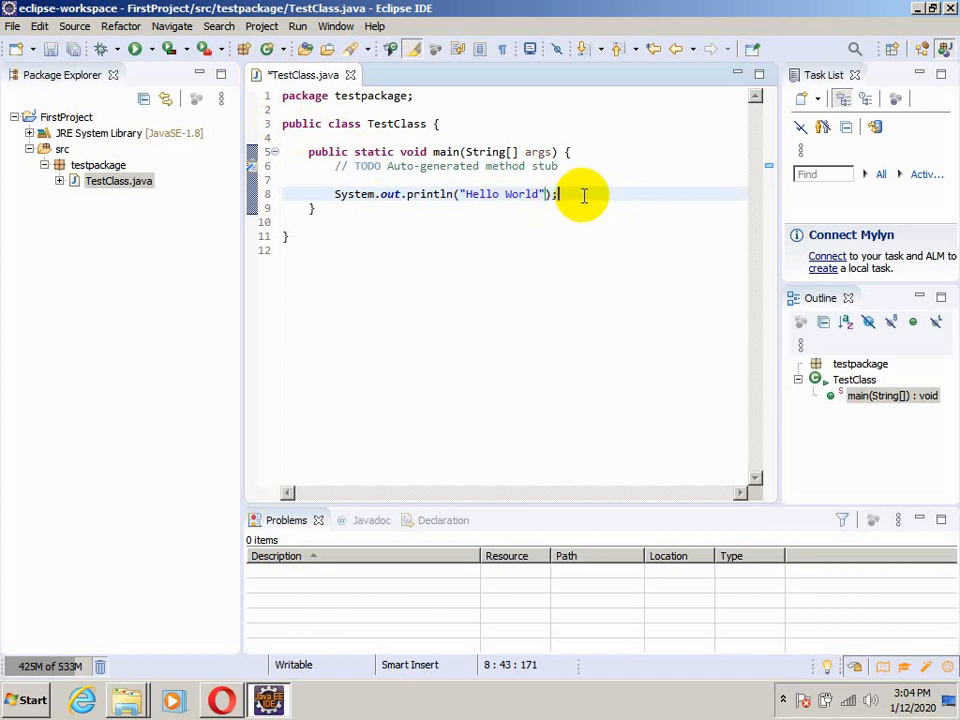
{"action": "key", "text": "ctrl+s"}
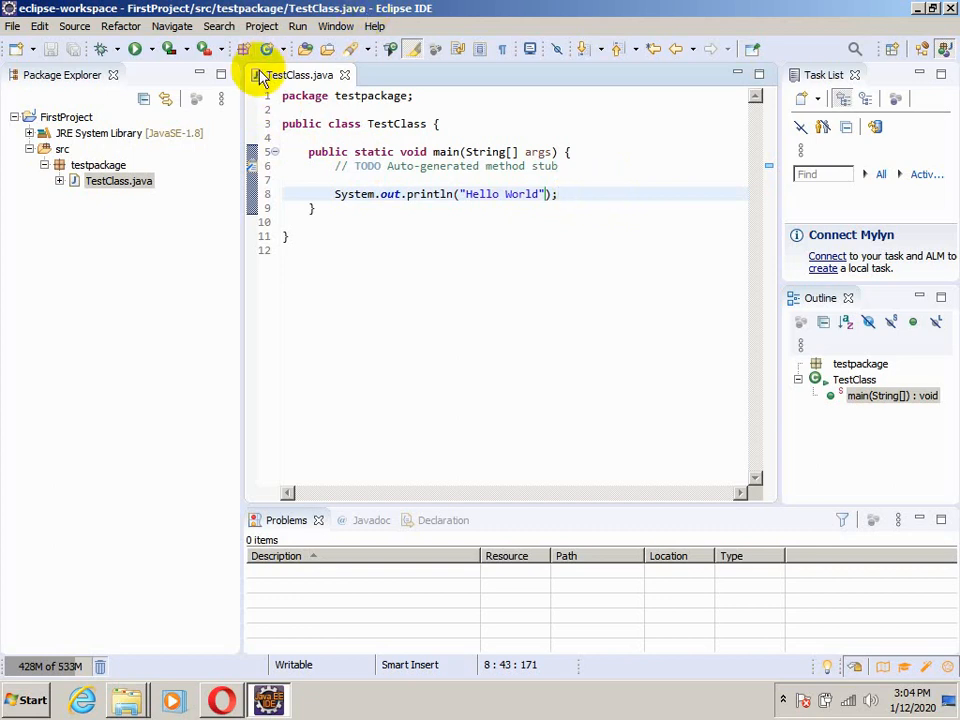
Run TestClass as a Java application, and run it a second time
{"action": "right_click", "coordinate": [568, 195]}
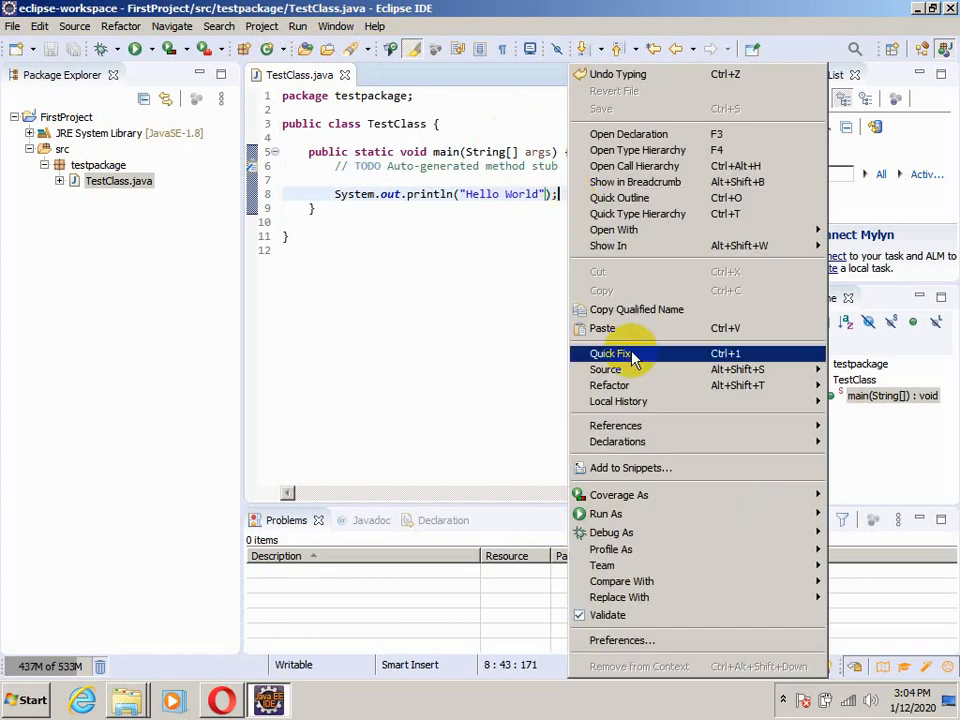
{"action": "mouse_move", "coordinate": [636, 515]}
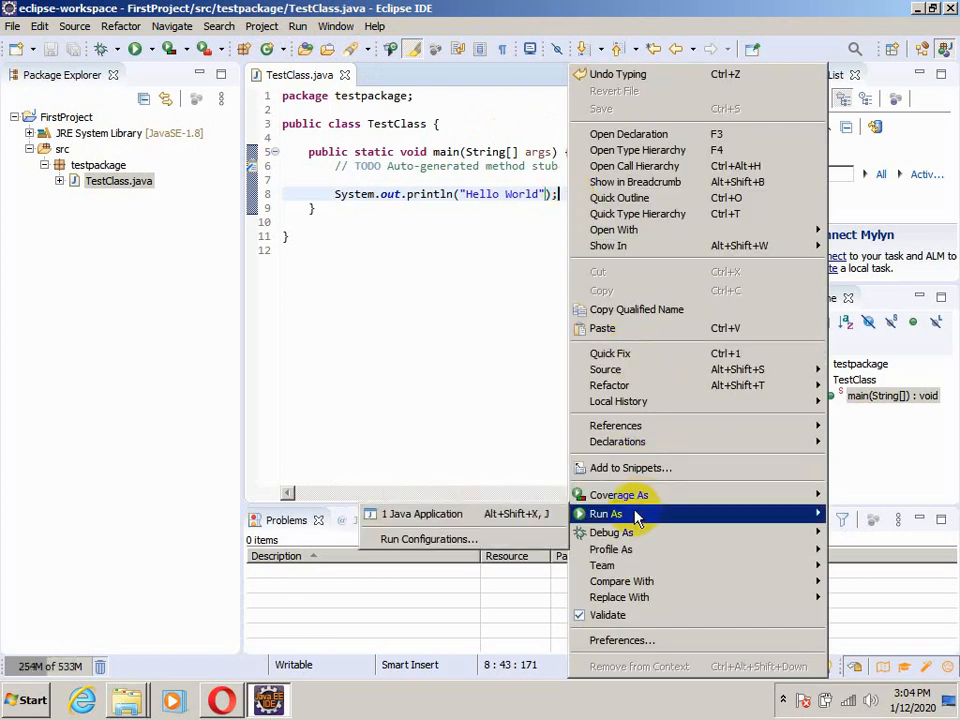
{"action": "left_click", "coordinate": [545, 513]}
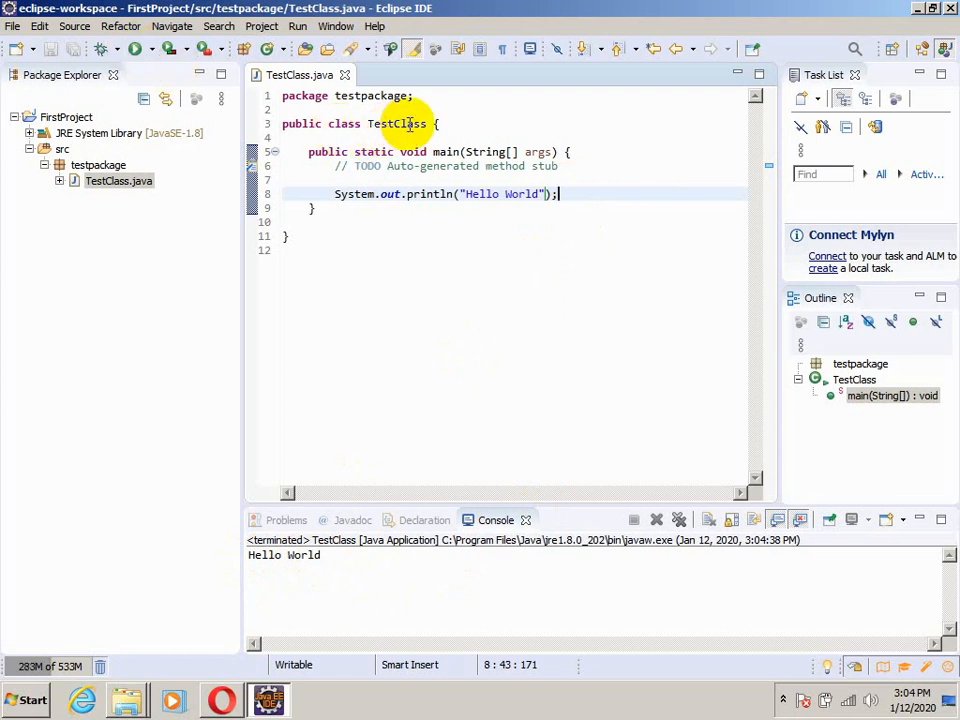
{"action": "left_click", "coordinate": [134, 50]}
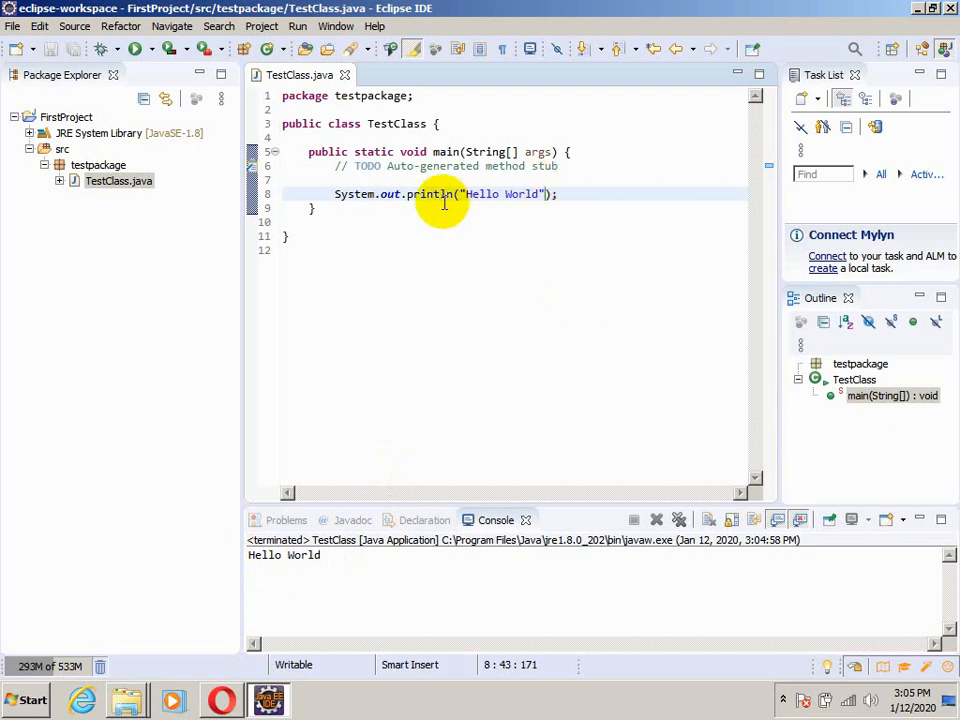
Change the printed string to "Hello World of Java" and rerun the saved TestClass
{"action": "left_click", "coordinate": [537, 194]}
{"action": "type", "text": "!"}
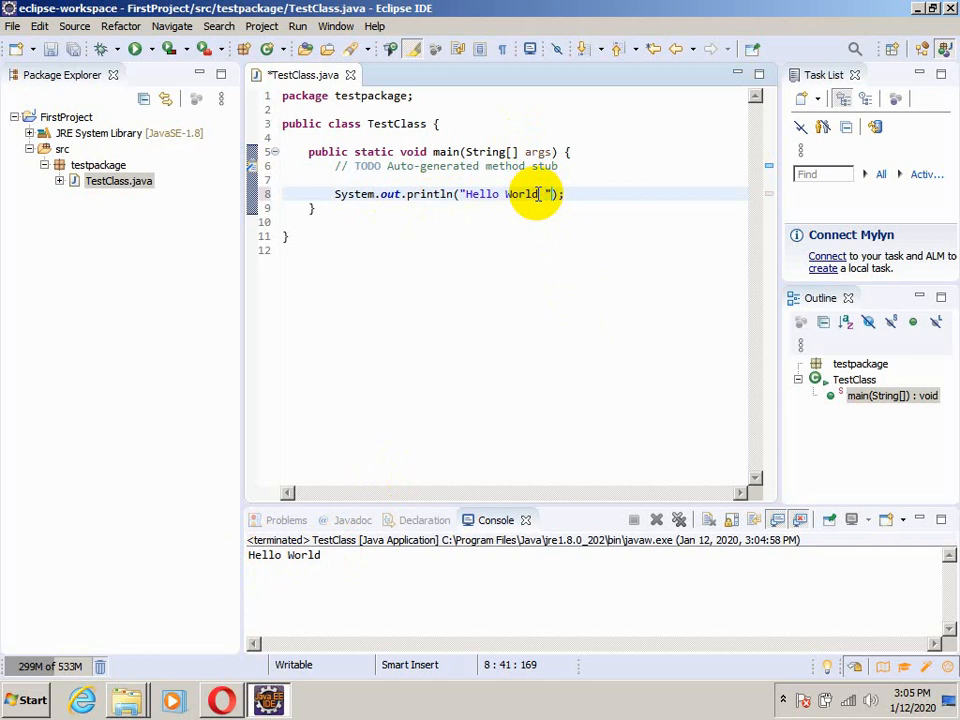
{"action": "type", "text": "of Java"}
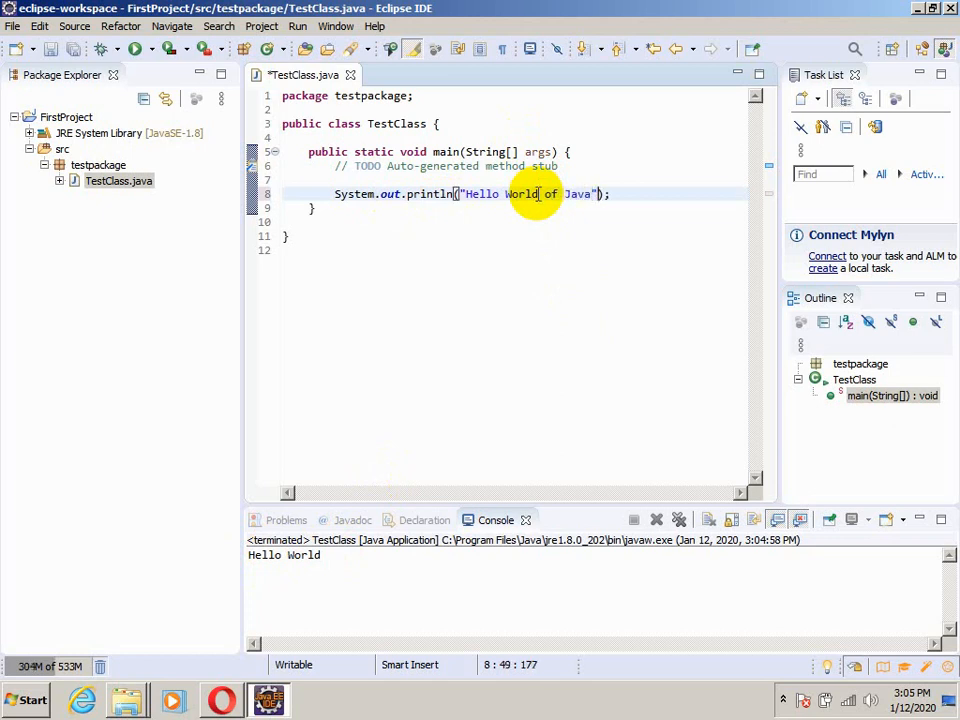
{"action": "key", "text": "End"}
{"action": "key", "text": "ctrl+s"}
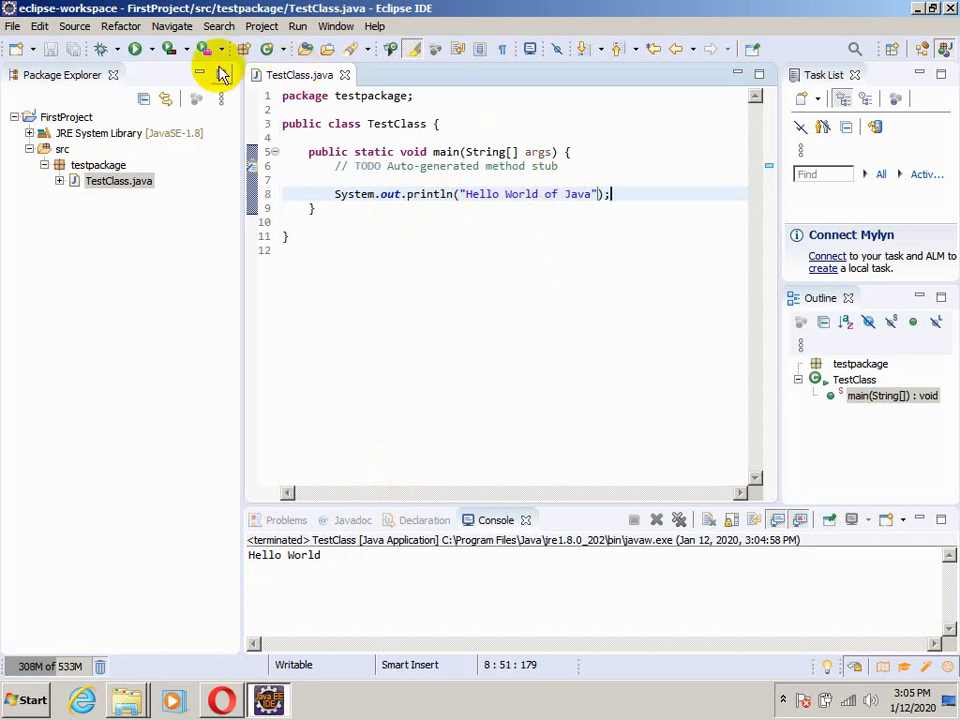
{"action": "left_click", "coordinate": [135, 50]}
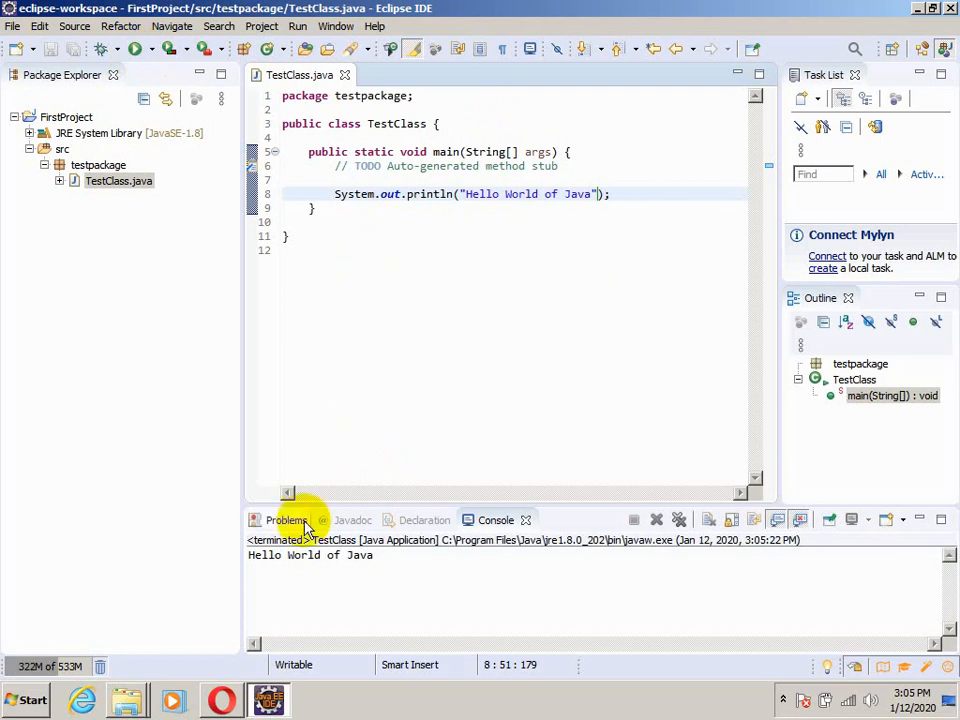